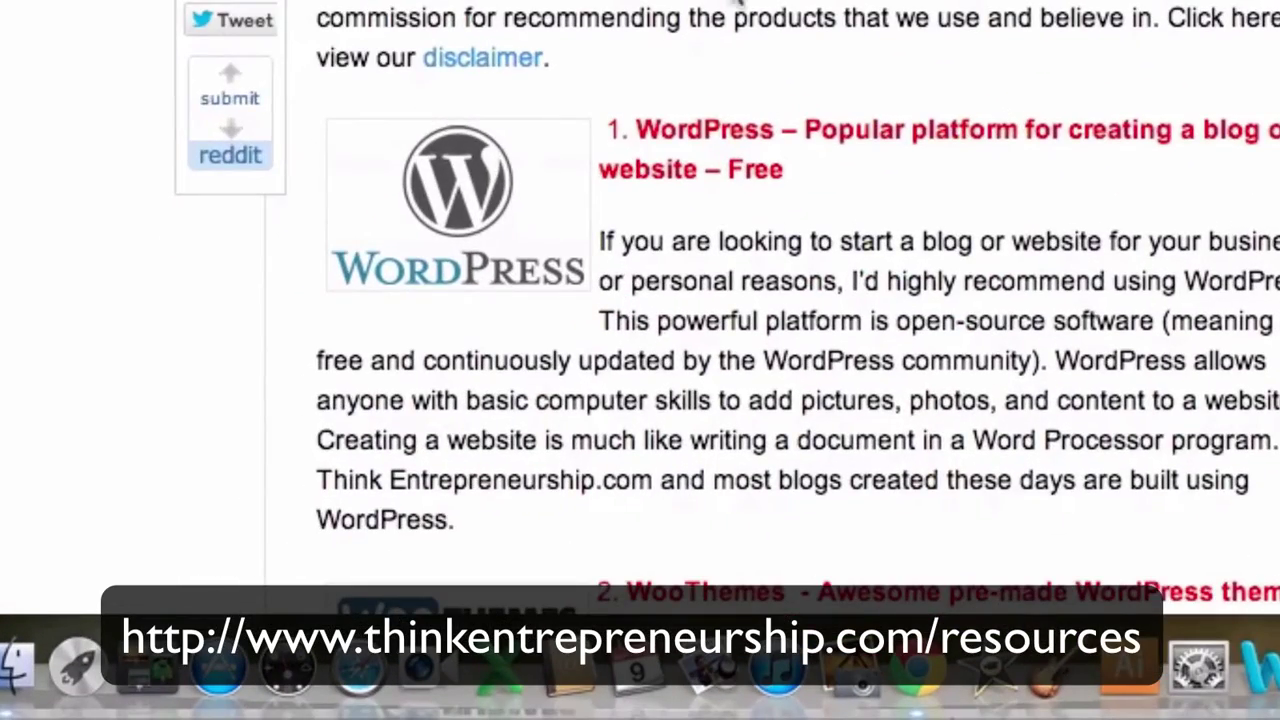
Scroll the Resources page past WordPress and WooThemes down to the Bluehost recommendation
scroll(738, 6, down, 5)
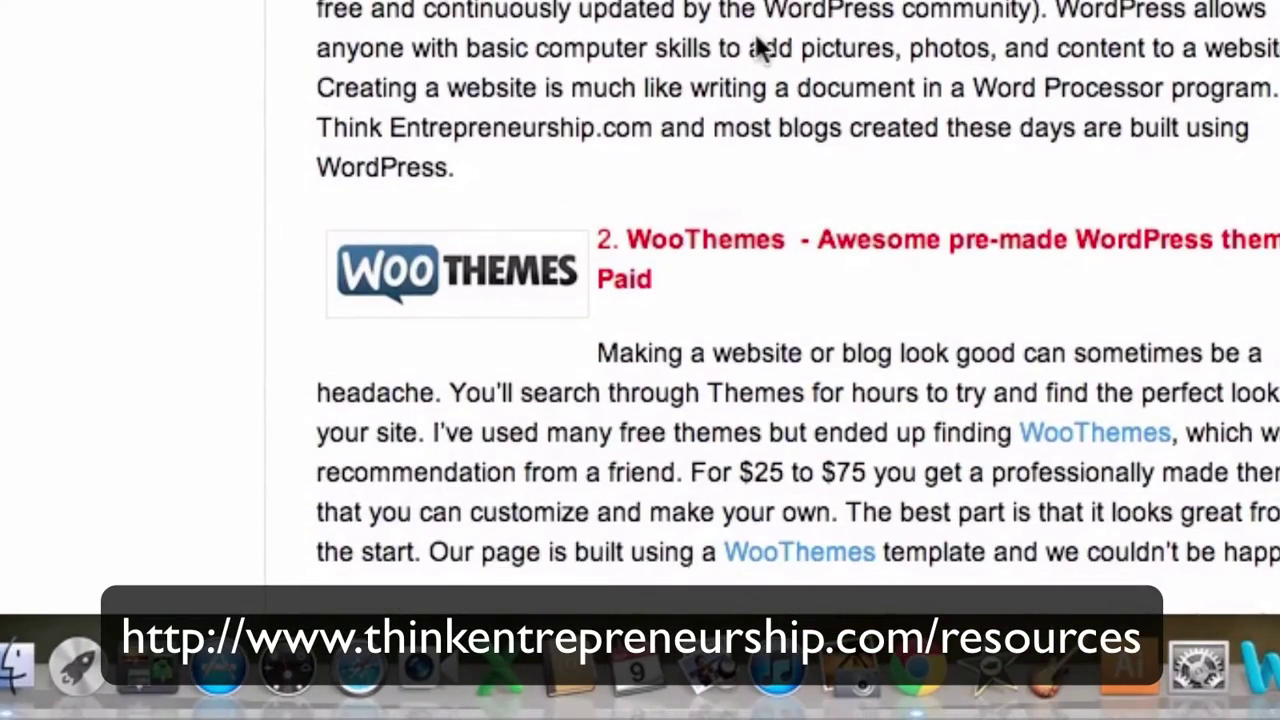
scroll(758, 45, down, 5)
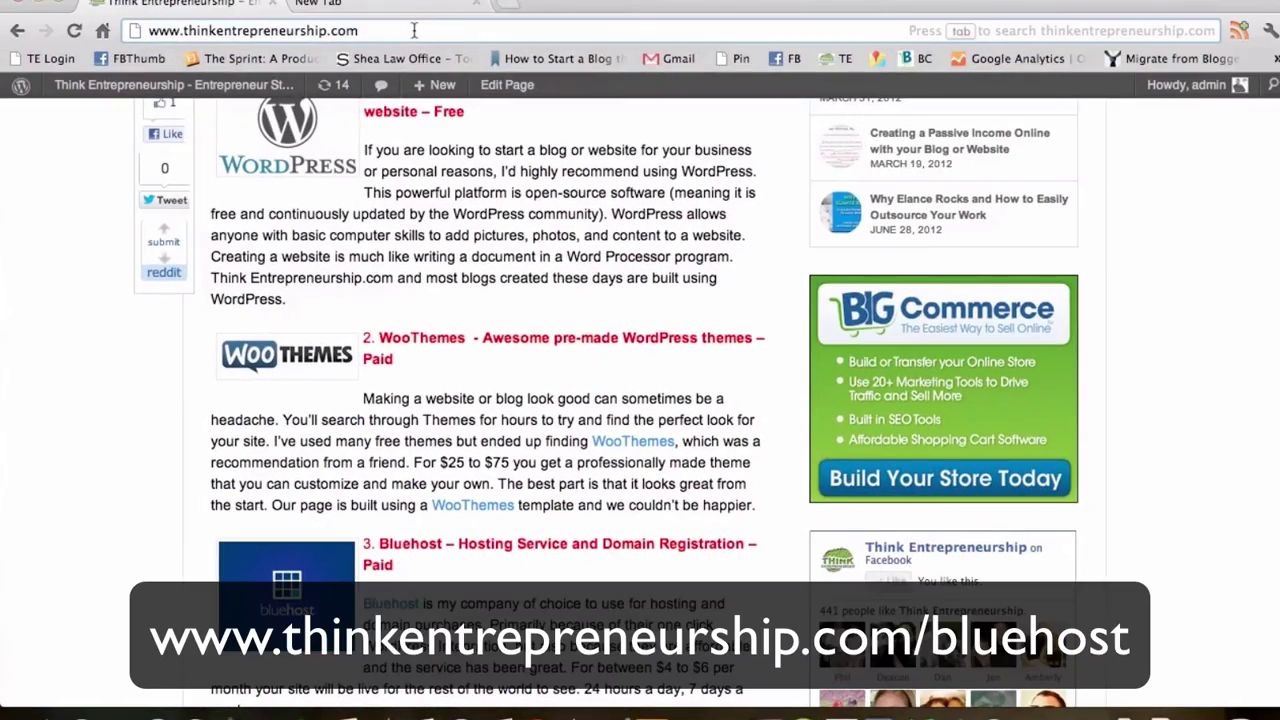
Load thinkentrepreneurship.com/bluehost and start the Bluehost Sign Up Now process
text(/blueh)
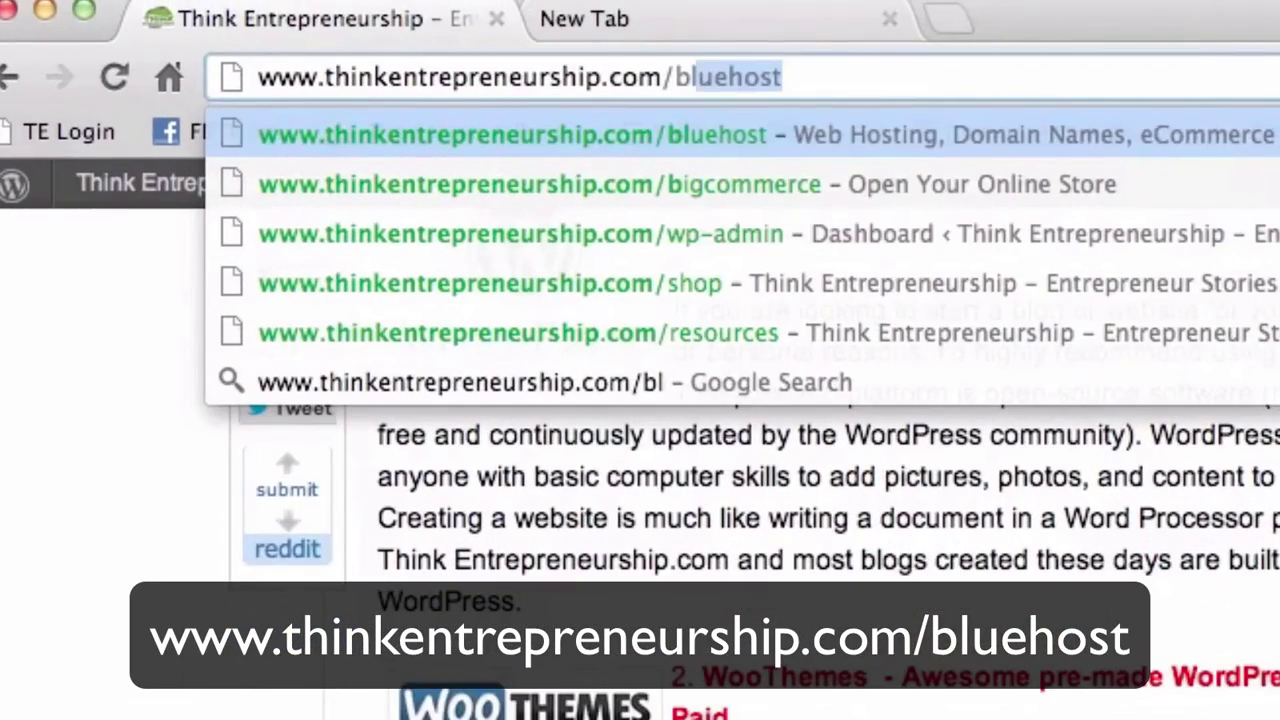
text(ost)
key(Return)
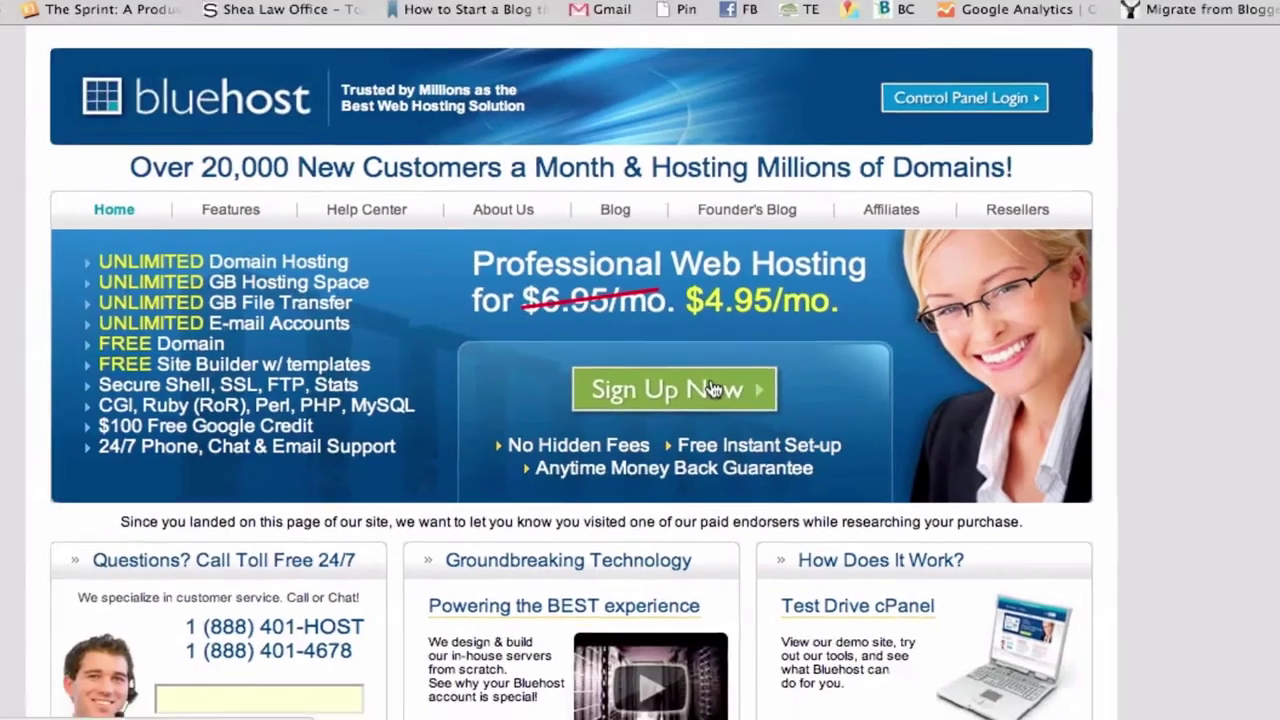
click(668, 383)
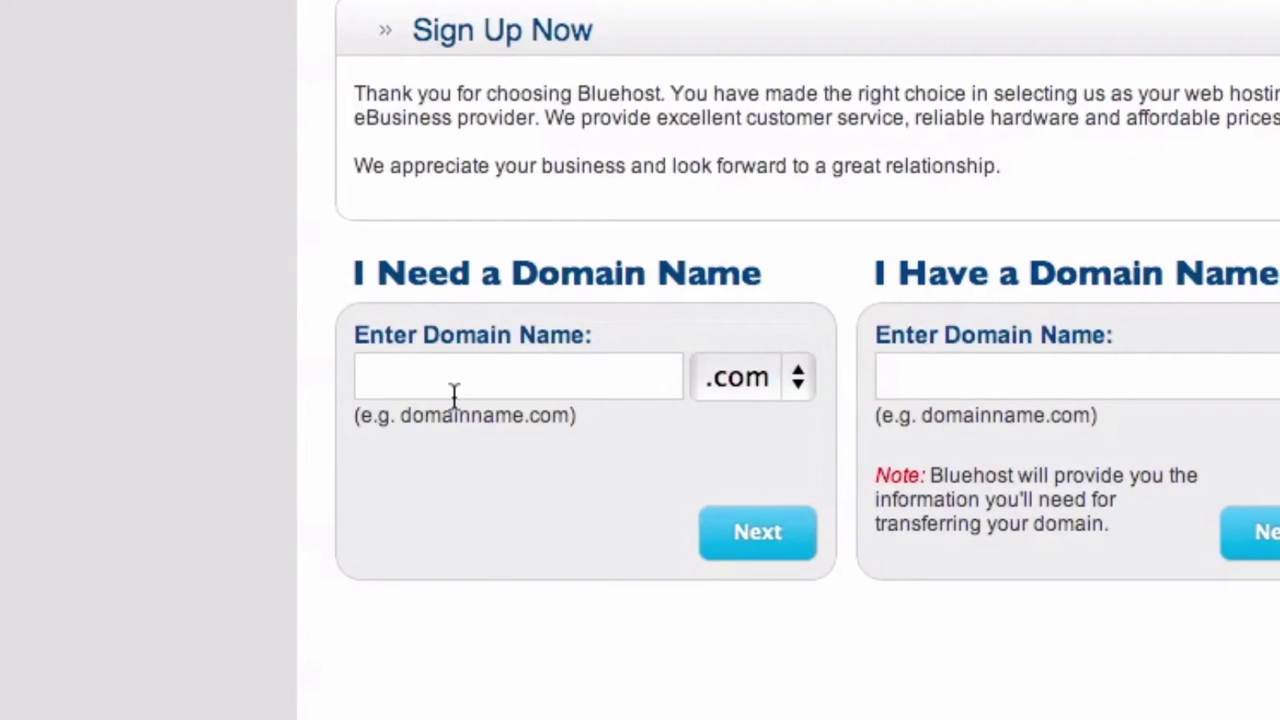
Enter softwareforentrepreneurs as the new domain and check that softwareforentrepreneurs.com is available
click(476, 373)
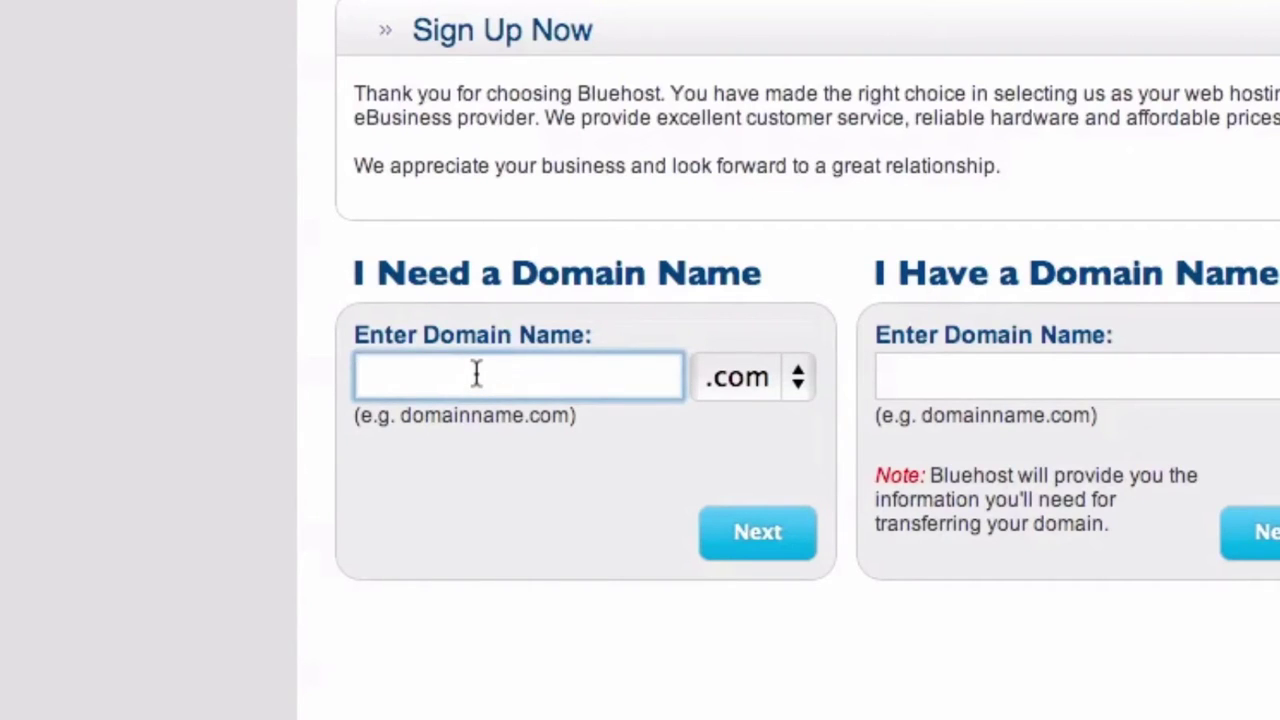
text(s)
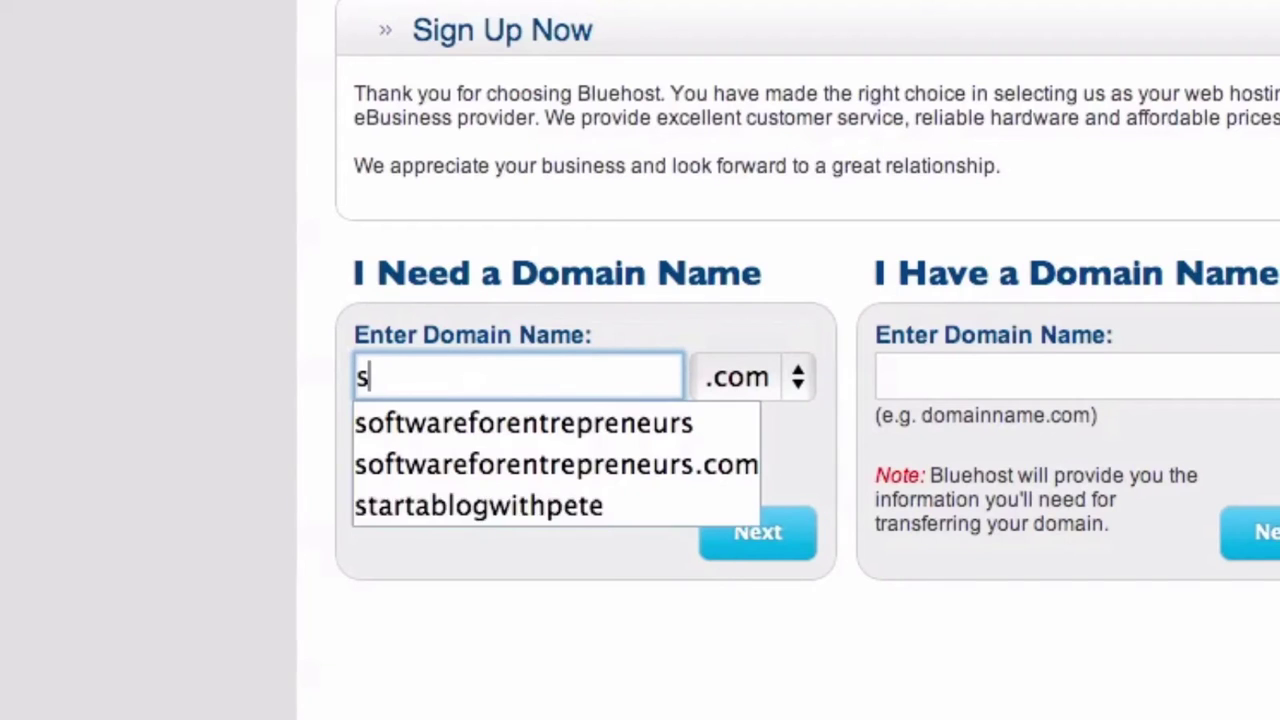
text(oftwarefor)
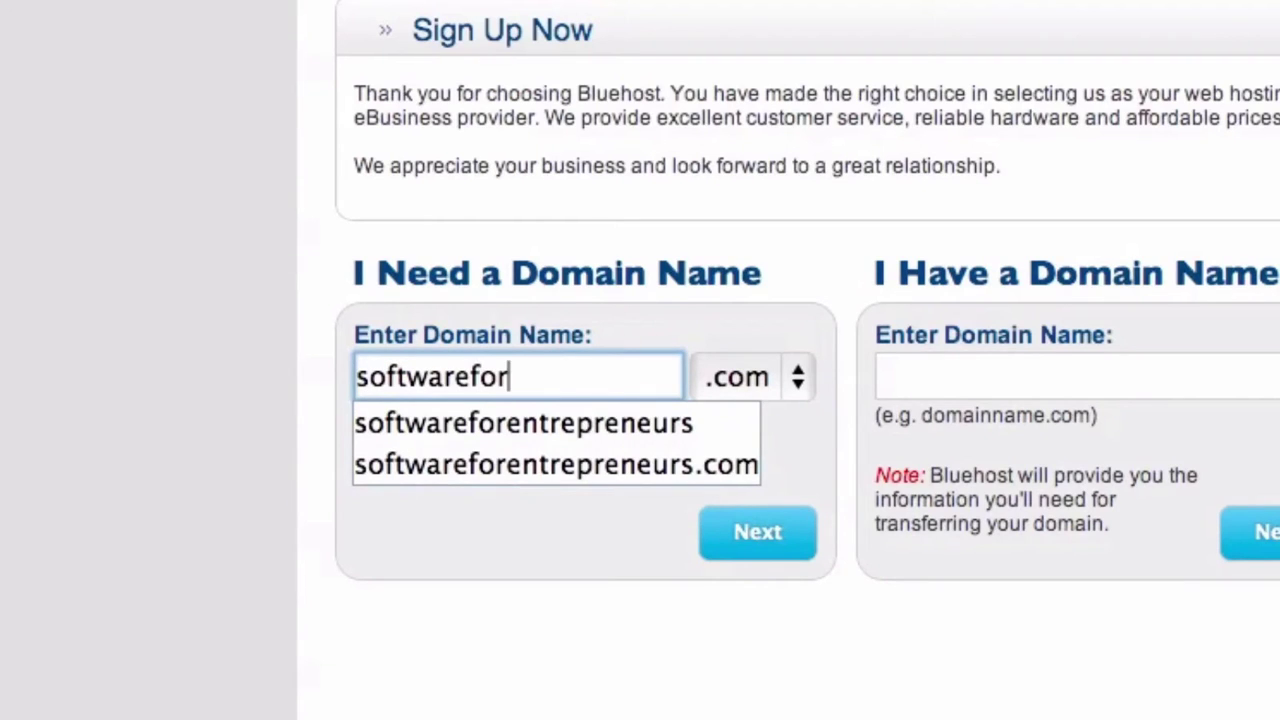
text(entrepreneurs)
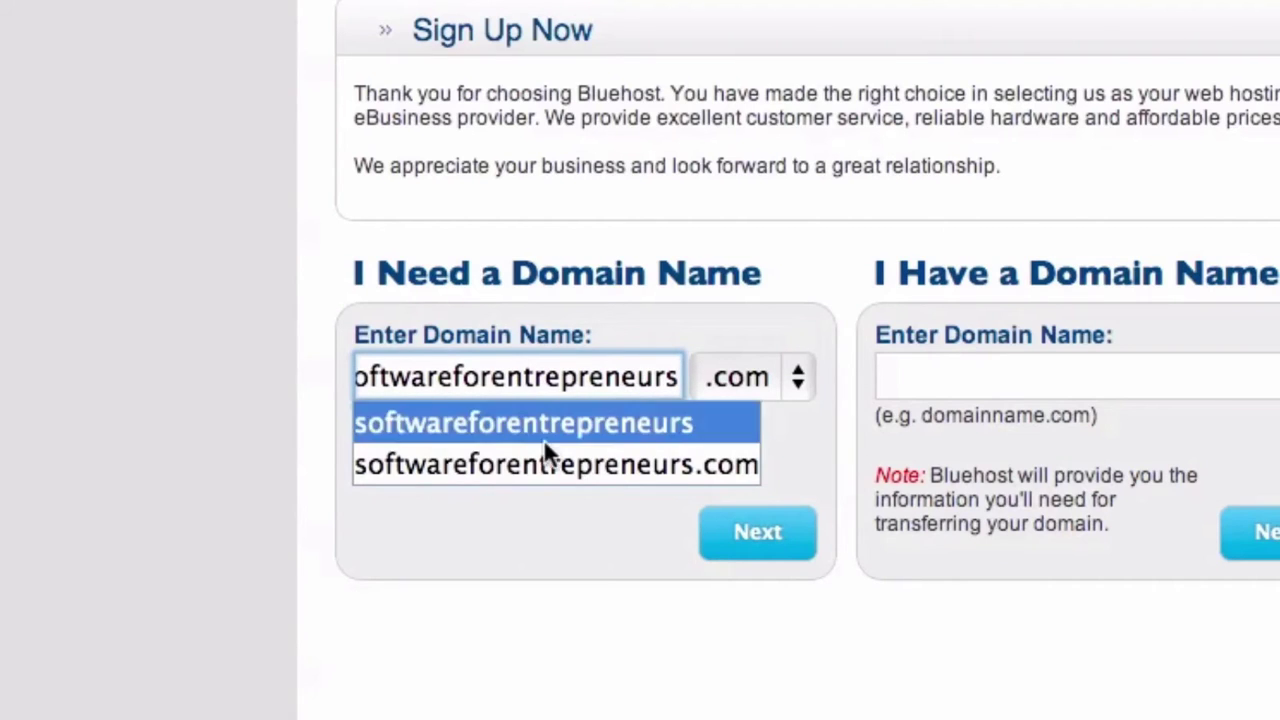
click(776, 540)
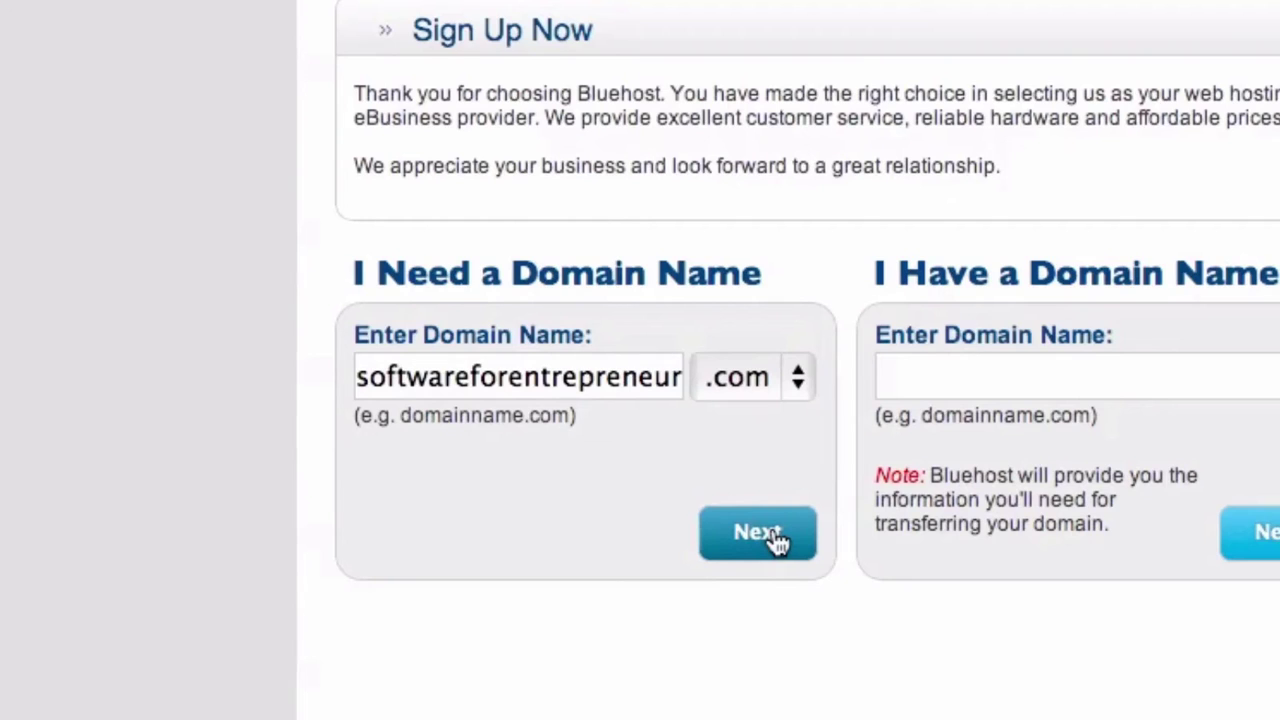
click(776, 540)
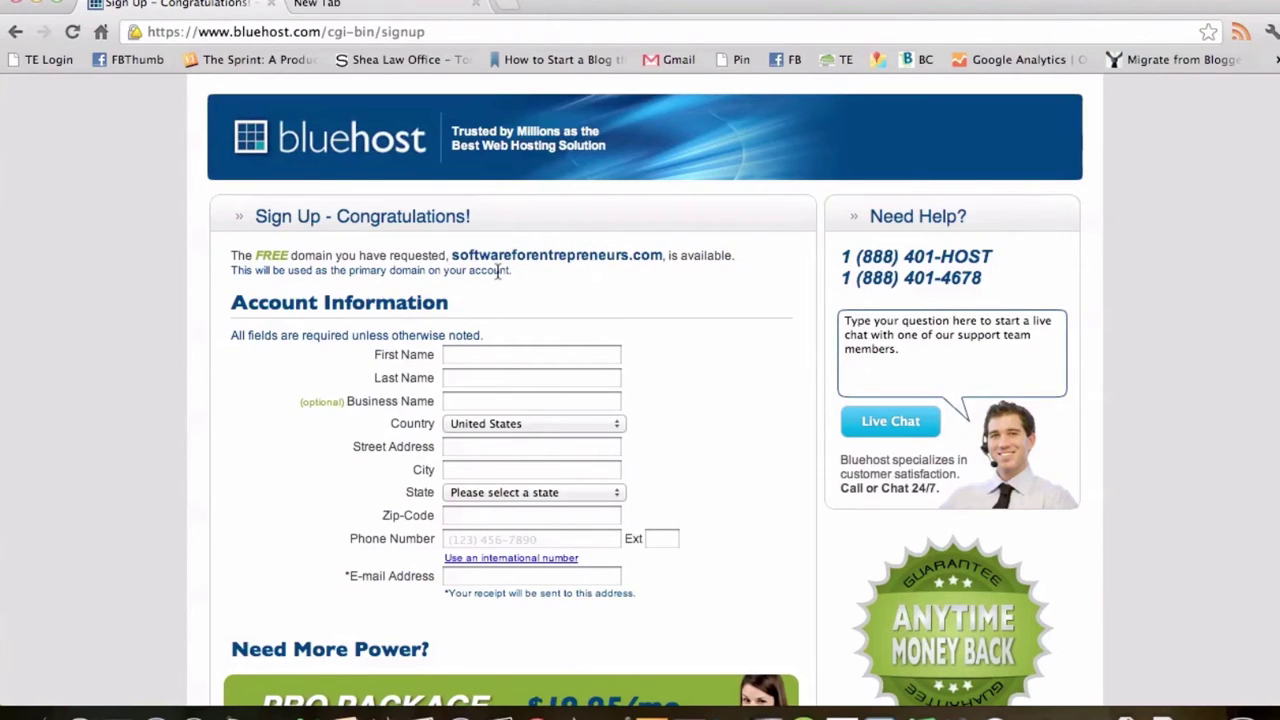
Autofill the account information fields from saved contact details
click(487, 354)
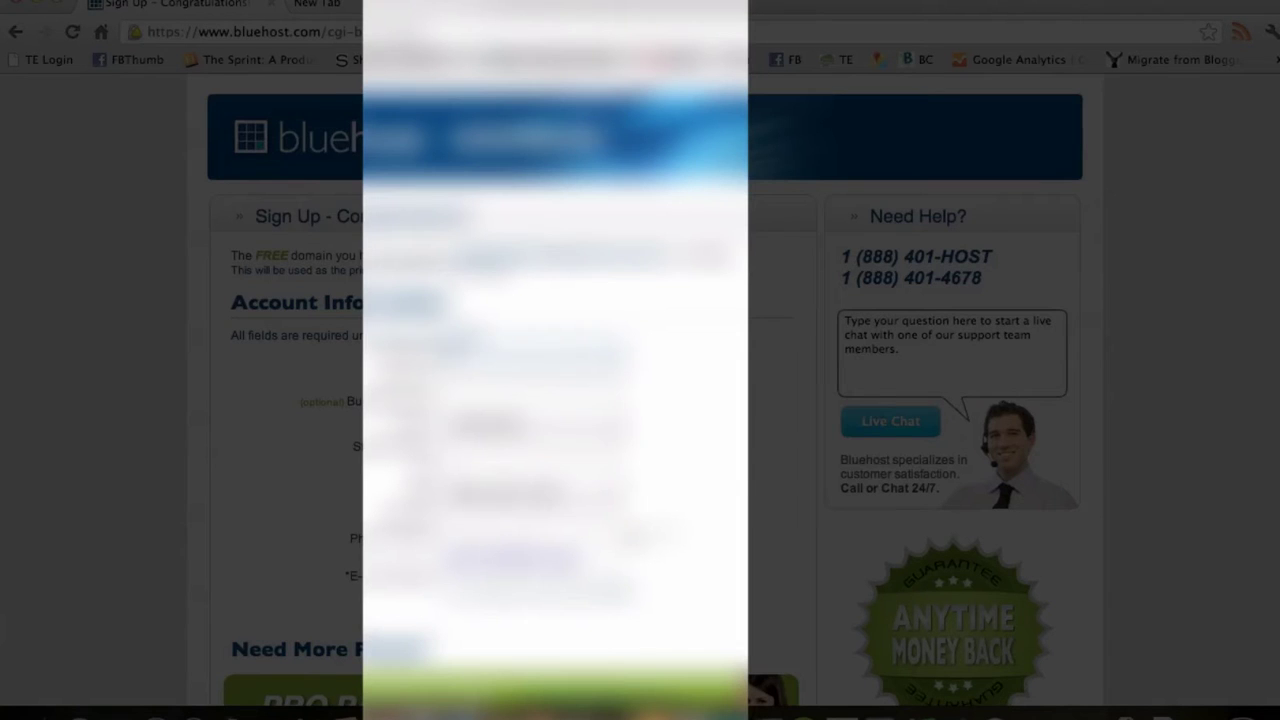
click(487, 354)
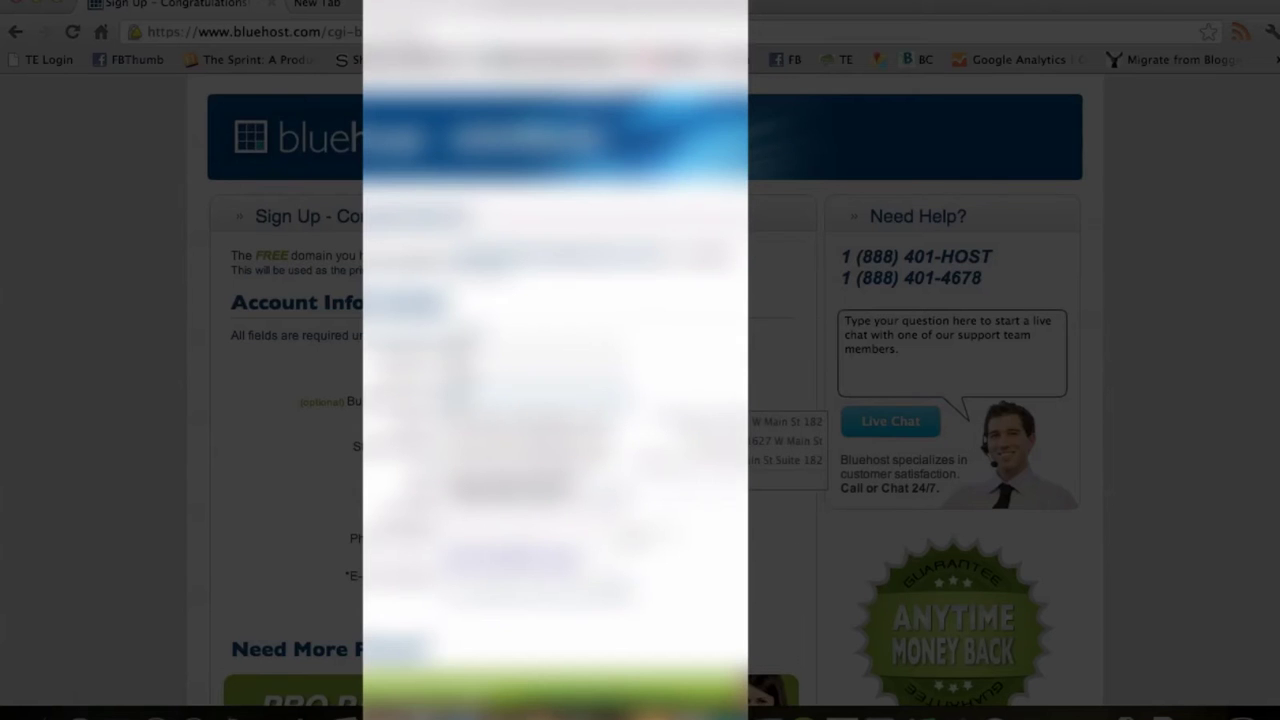
key(Down)
key(Return)
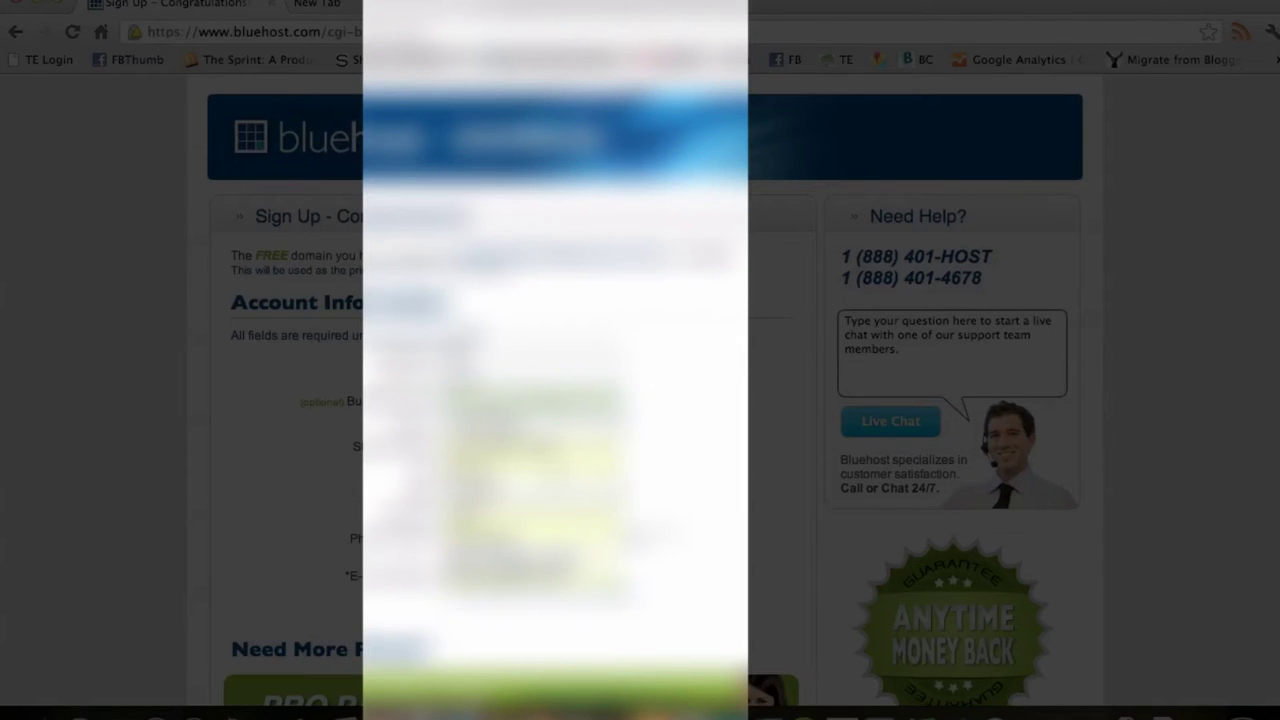
scroll(640, 400, down, 1)
scroll(640, 400, down, 5)
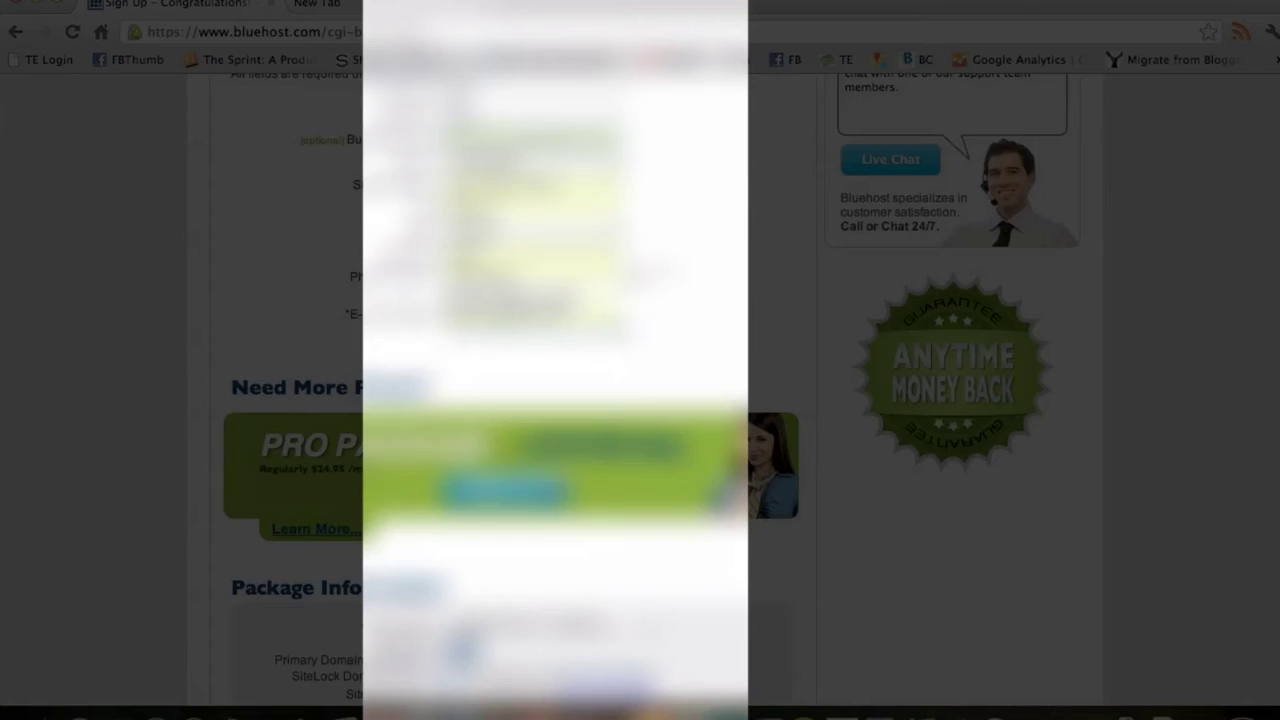
scroll(556, 481, down, 3)
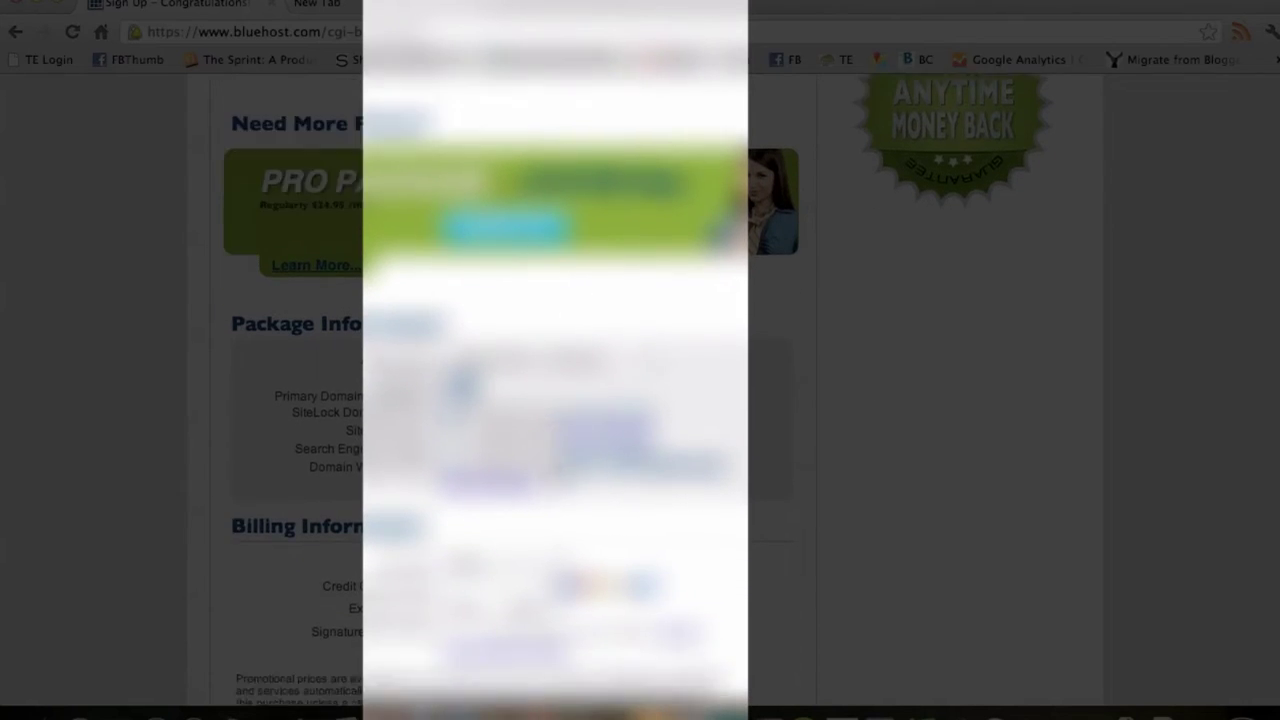
scroll(556, 481, down, 1)
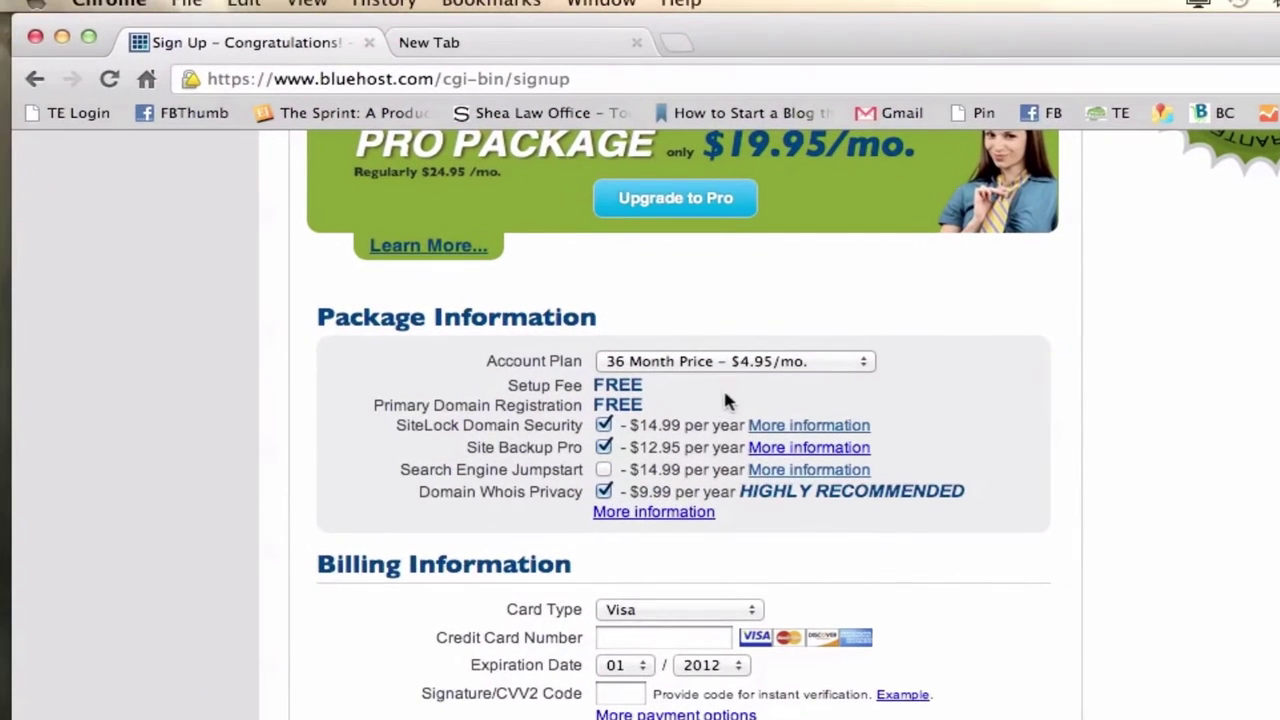
Choose the 12 Month Price $6.95/mo plan; uncheck SiteLock, Site Backup Pro and Domain Whois Privacy
click(755, 365)
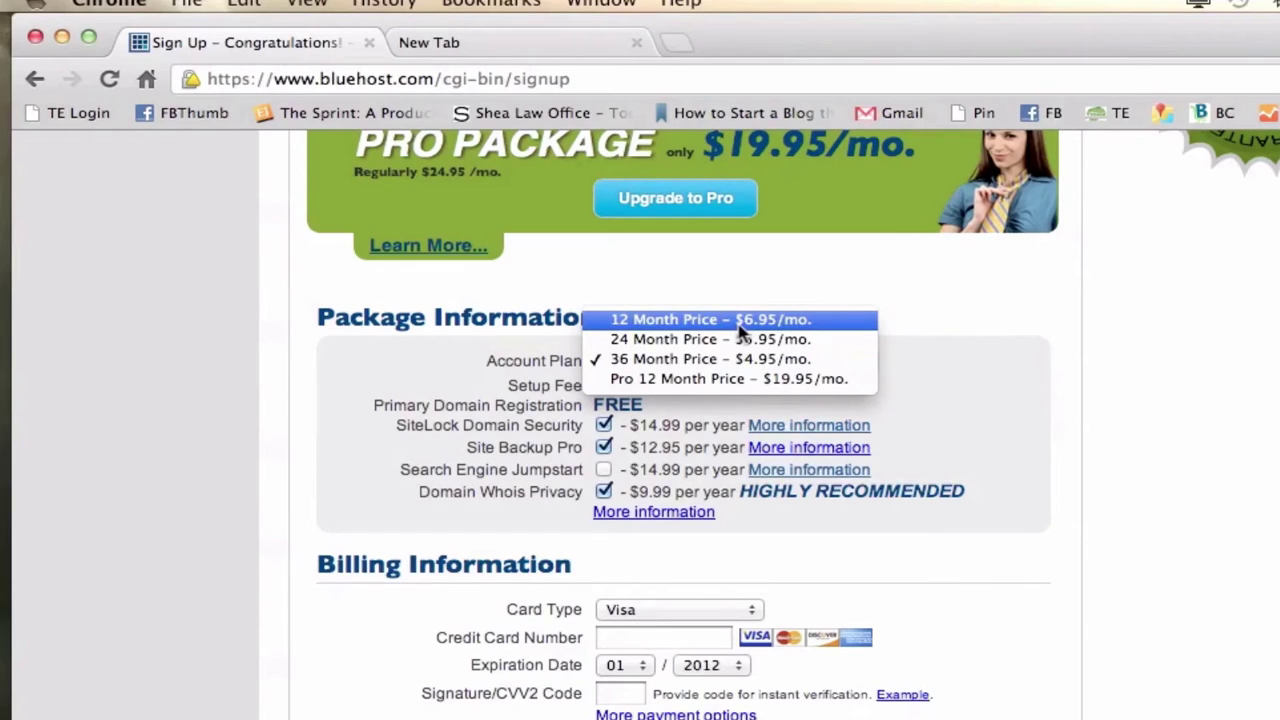
click(739, 323)
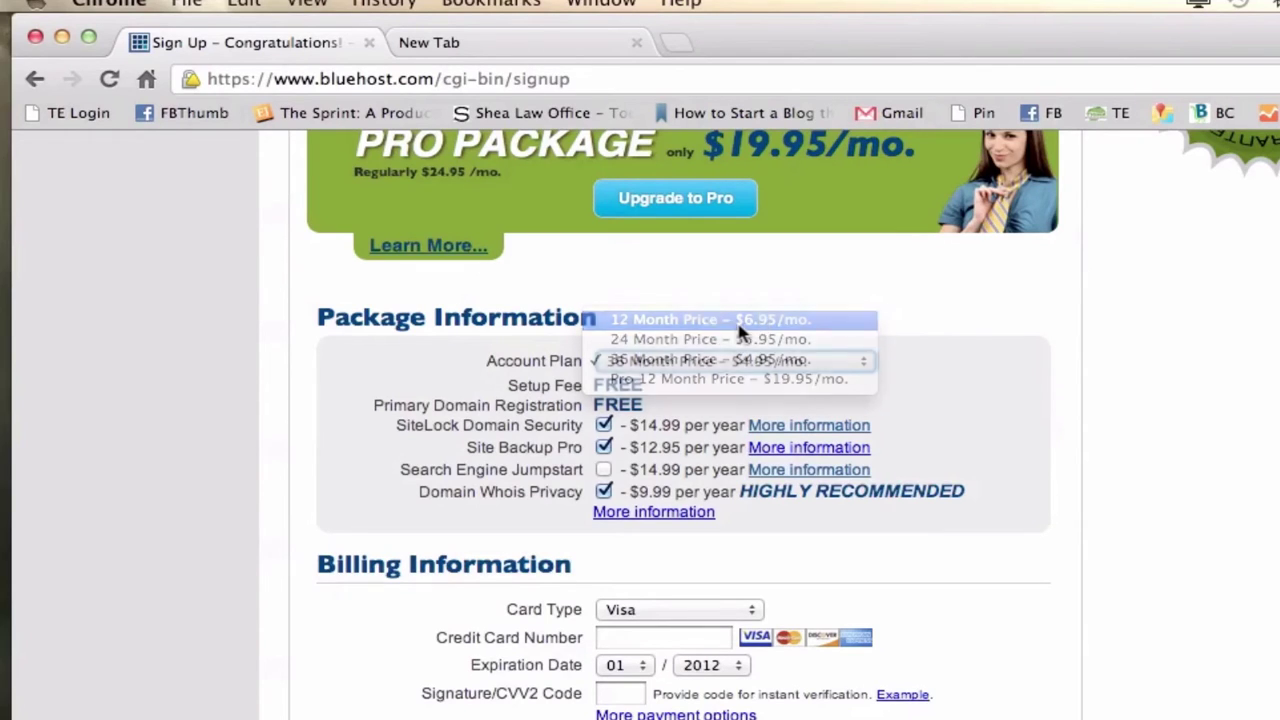
click(604, 426)
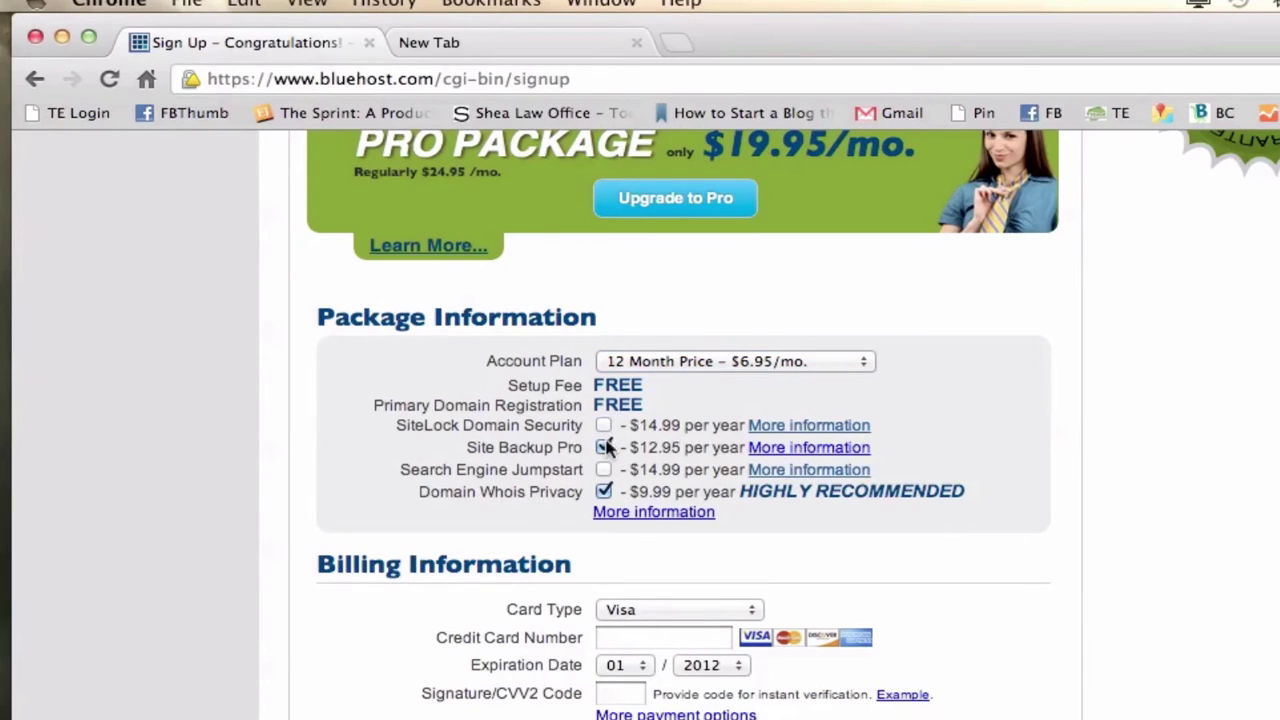
click(604, 448)
scroll(731, 518, down, 1)
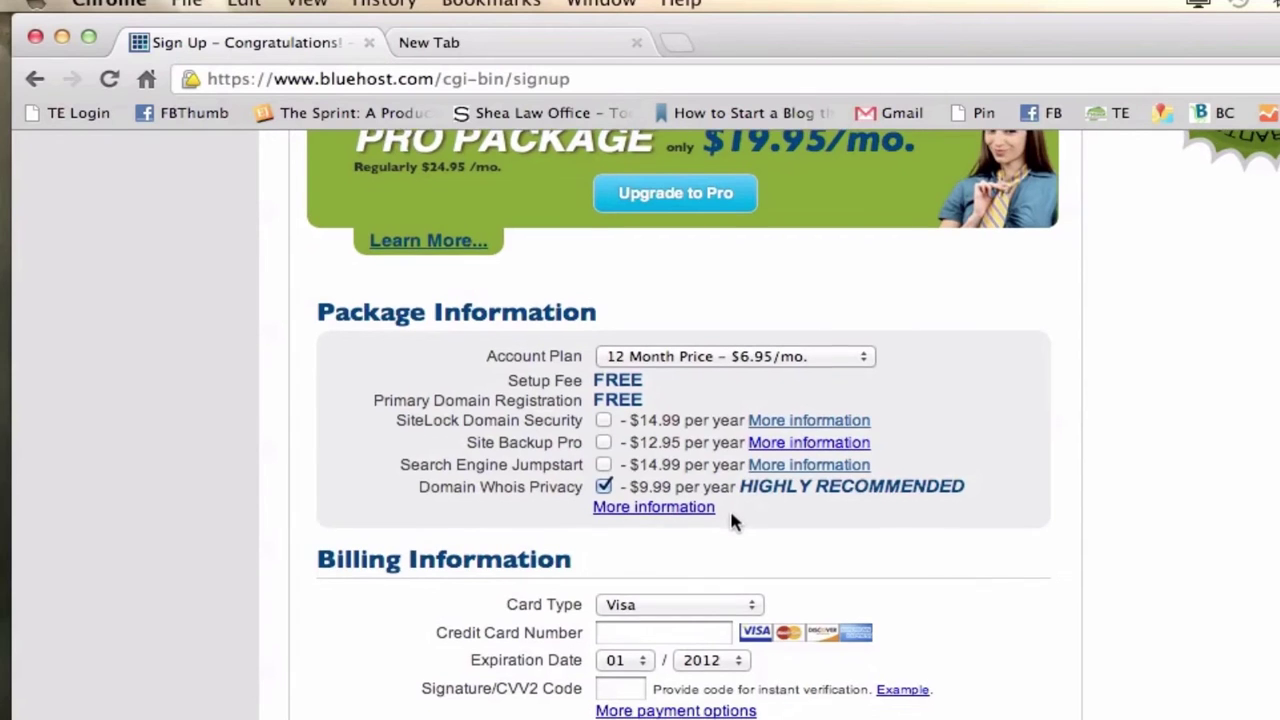
click(603, 472)
scroll(860, 466, down, 5)
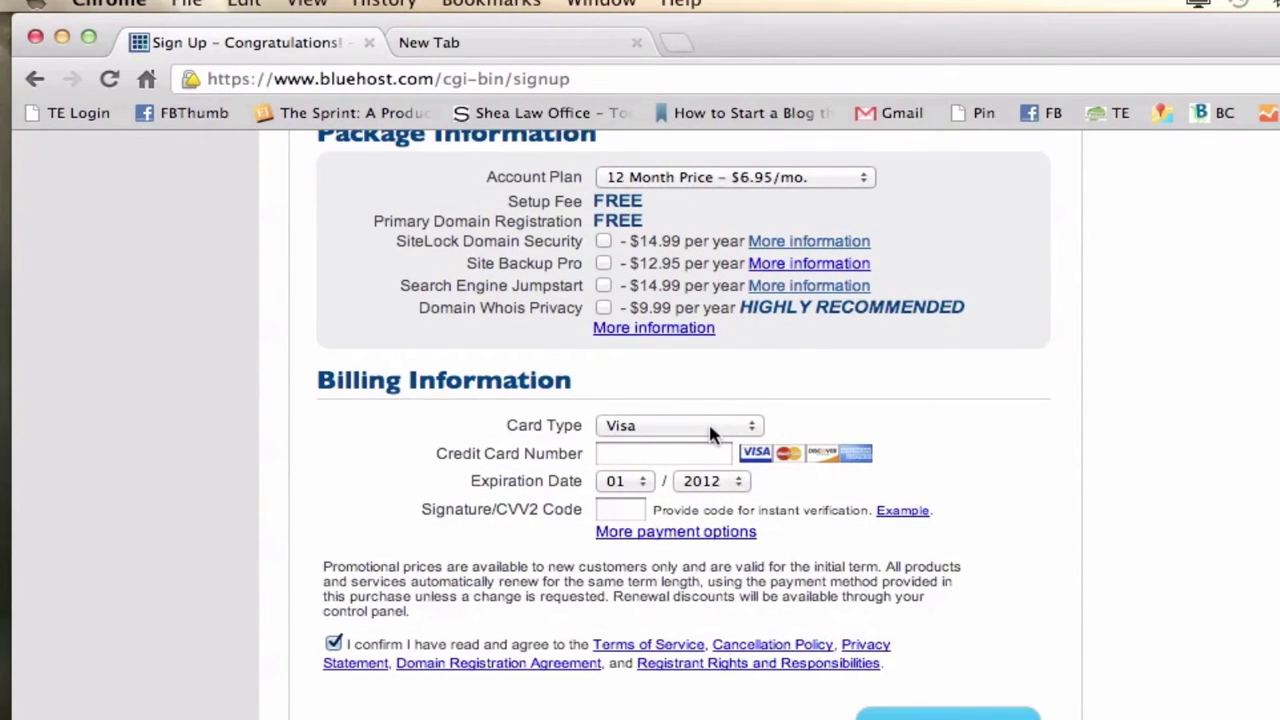
Enter the card number and expiration date, submit the order, and review the $0.00 upgrades page
click(694, 450)
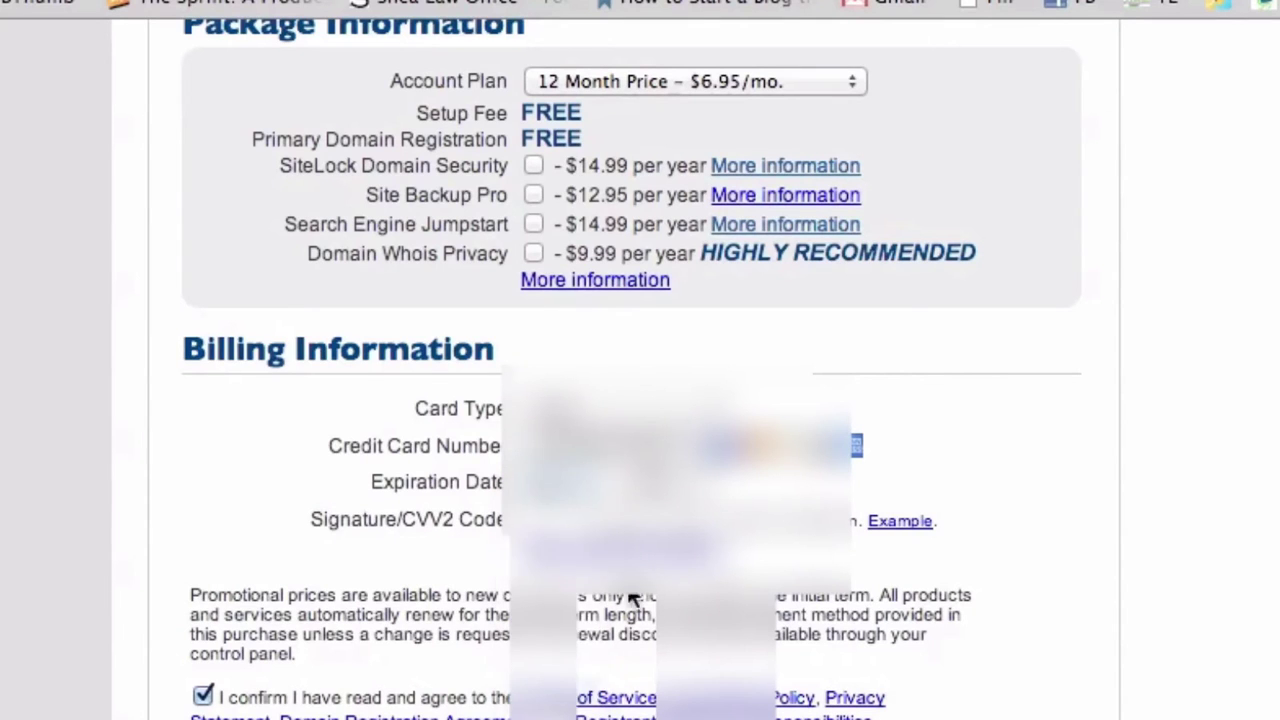
click(640, 482)
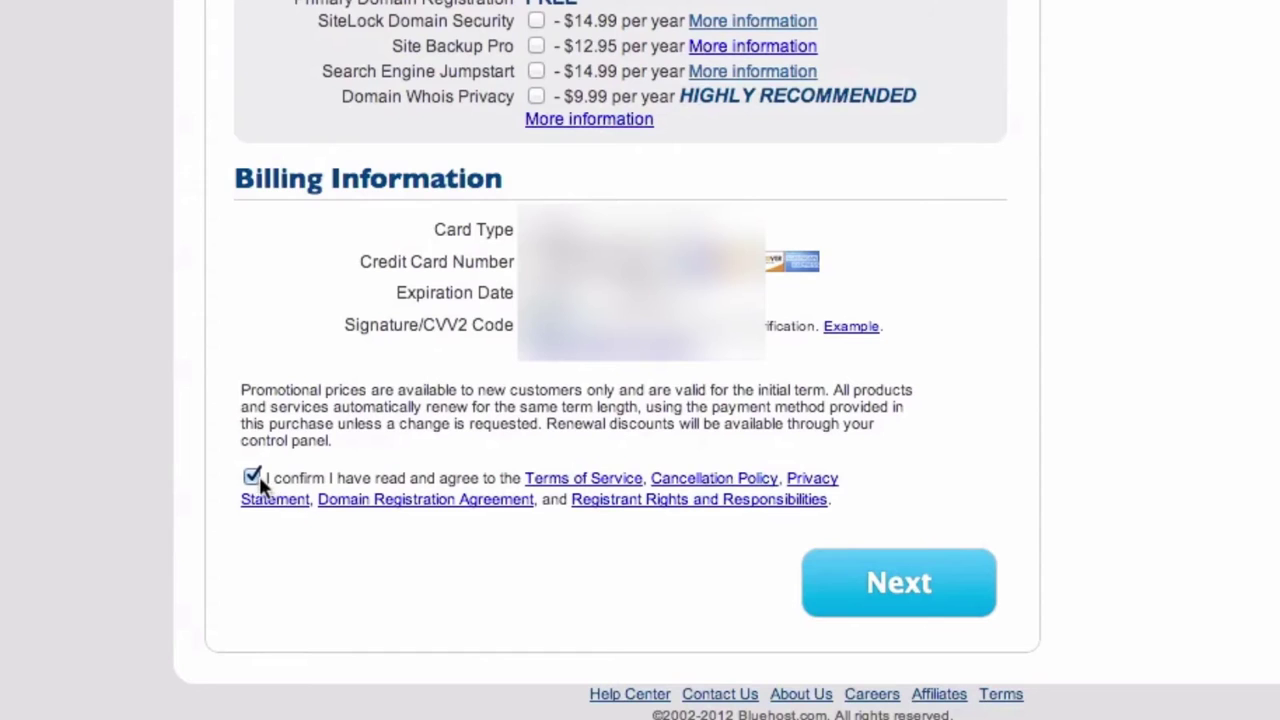
click(893, 586)
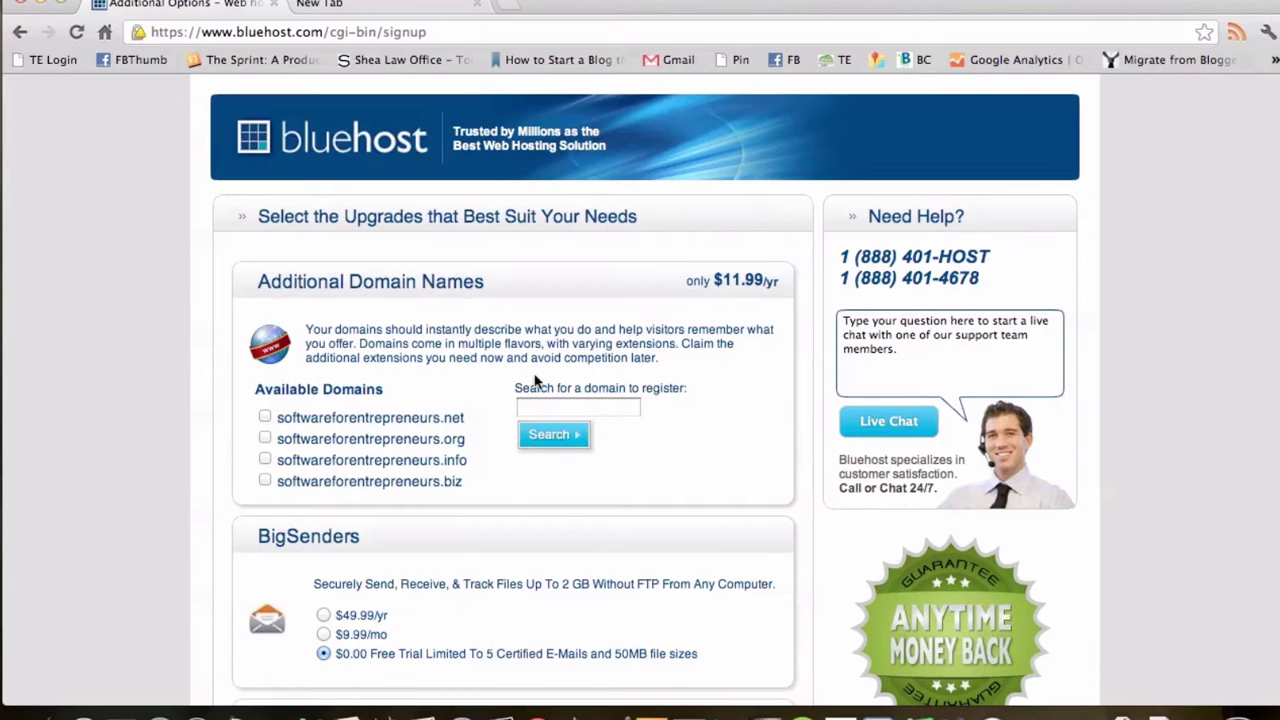
scroll(535, 380, down, 5)
scroll(535, 380, down, 2)
scroll(535, 380, down, 6)
scroll(535, 380, down, 9)
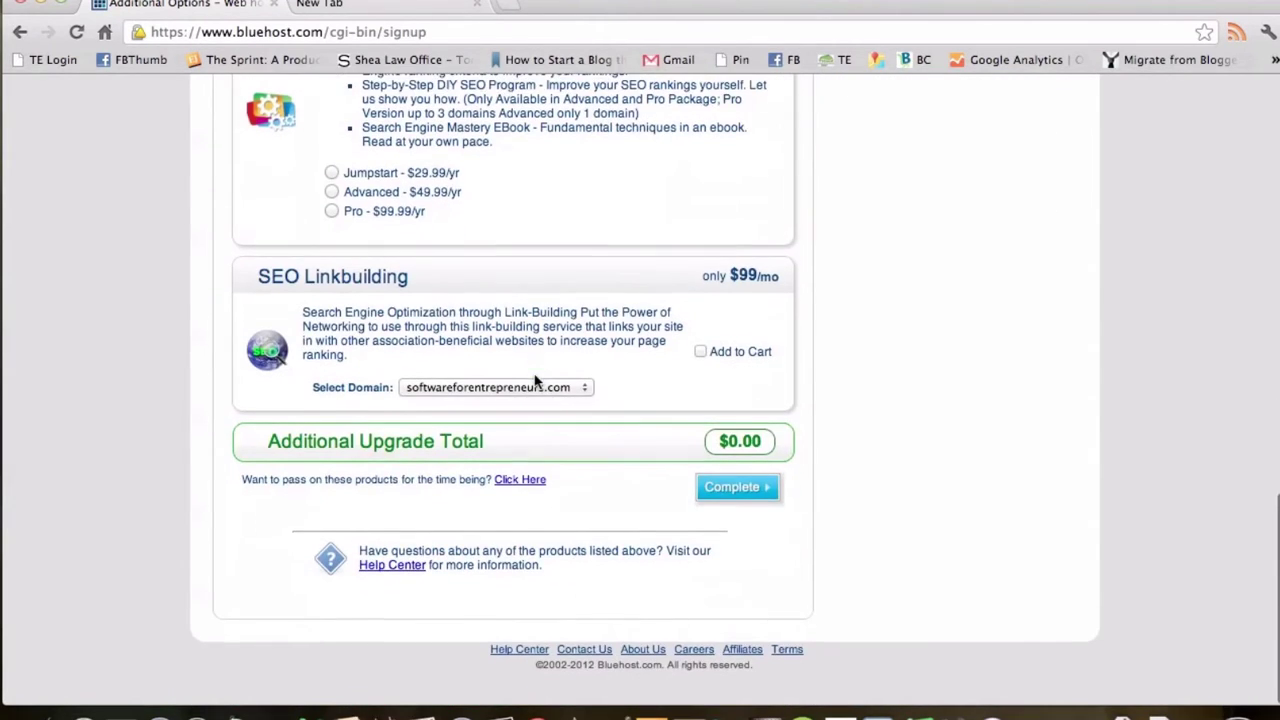
Complete the purchase without upgrades and follow the 'Create your password' link
click(735, 488)
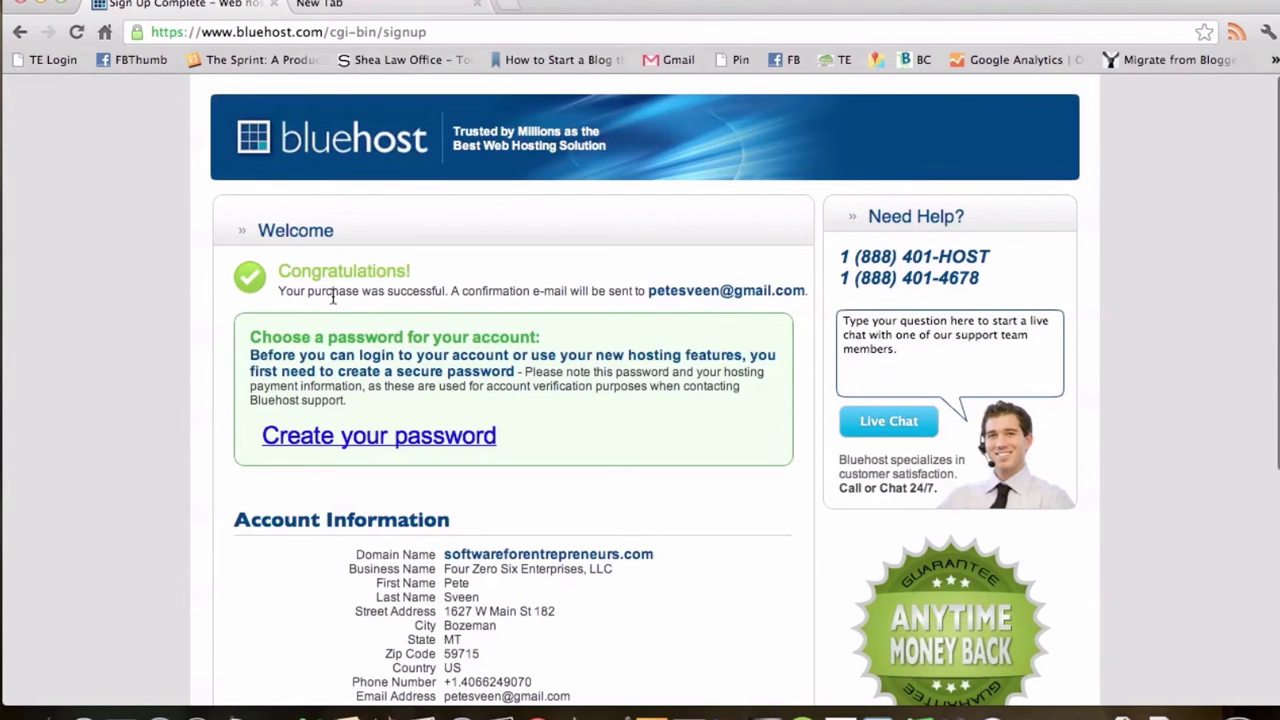
scroll(684, 290, down, 3)
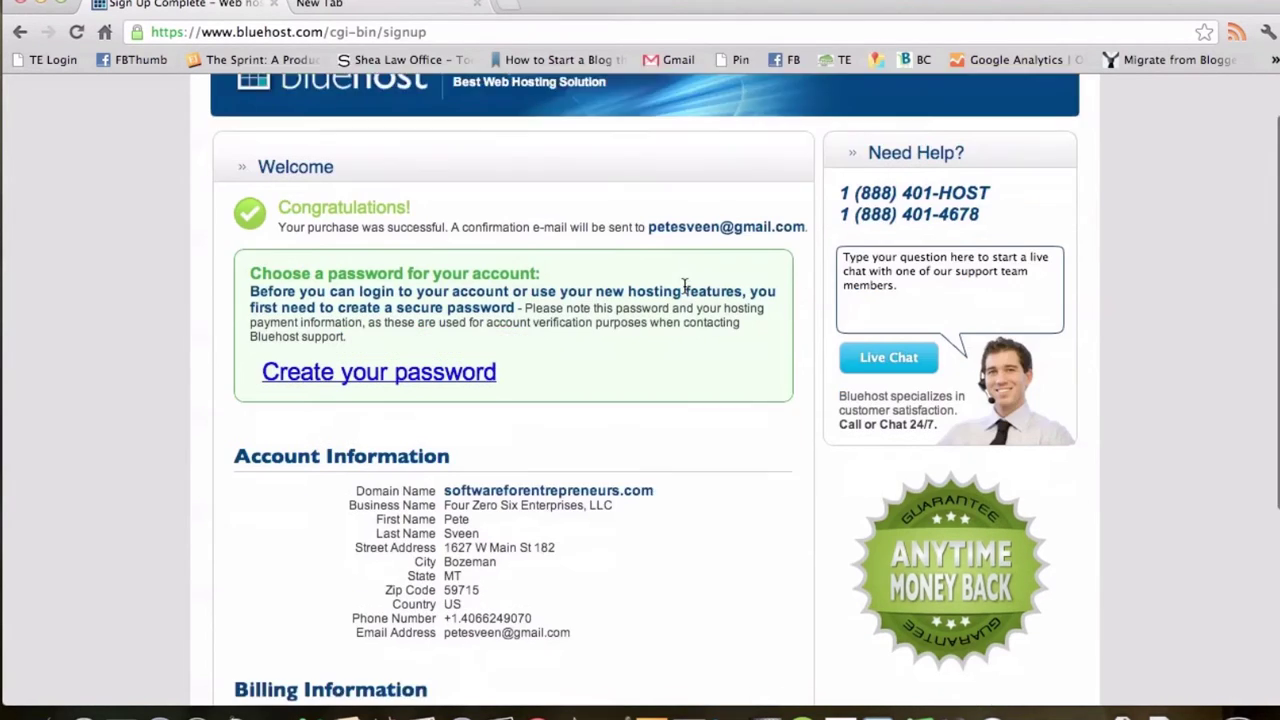
scroll(684, 292, down, 6)
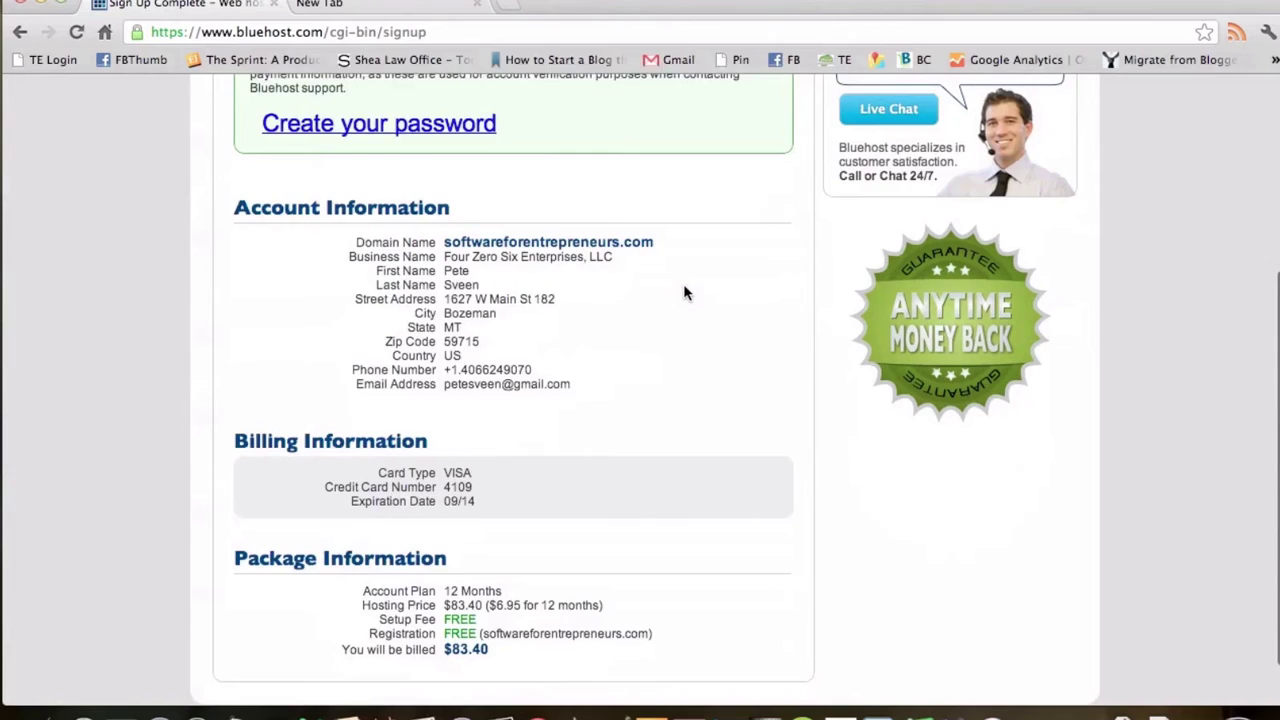
scroll(686, 290, up, 6)
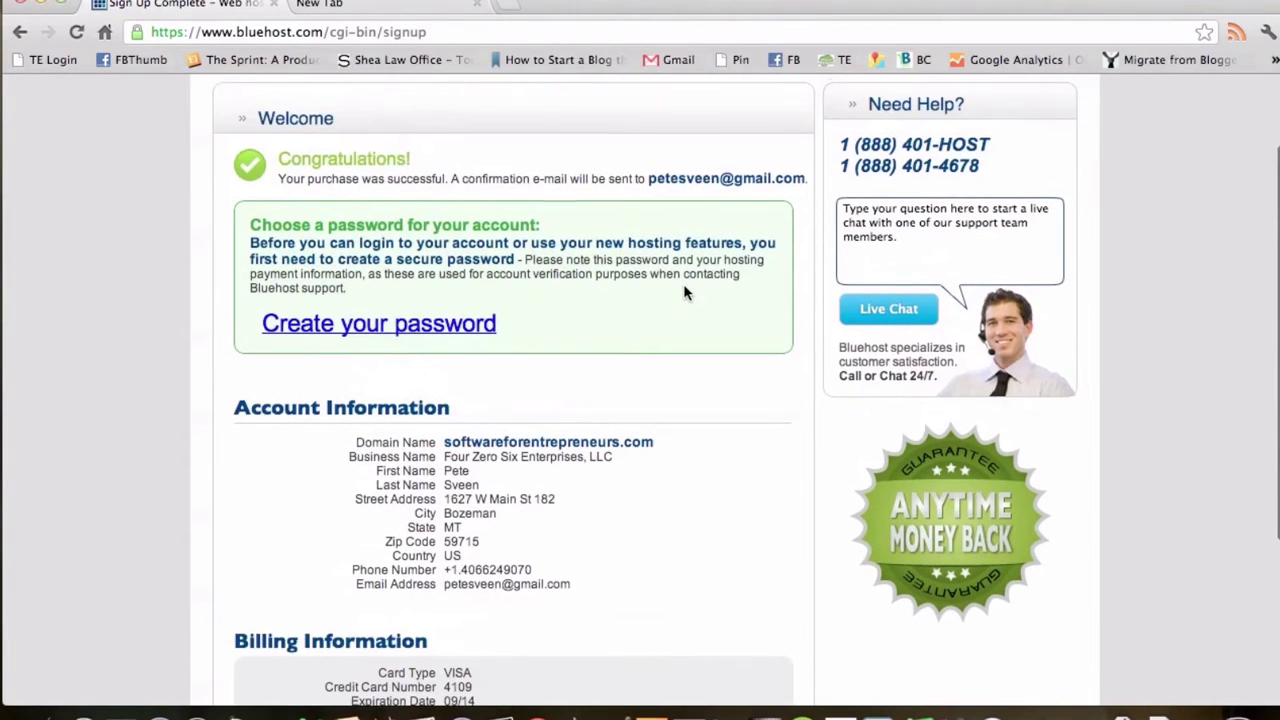
click(433, 322)
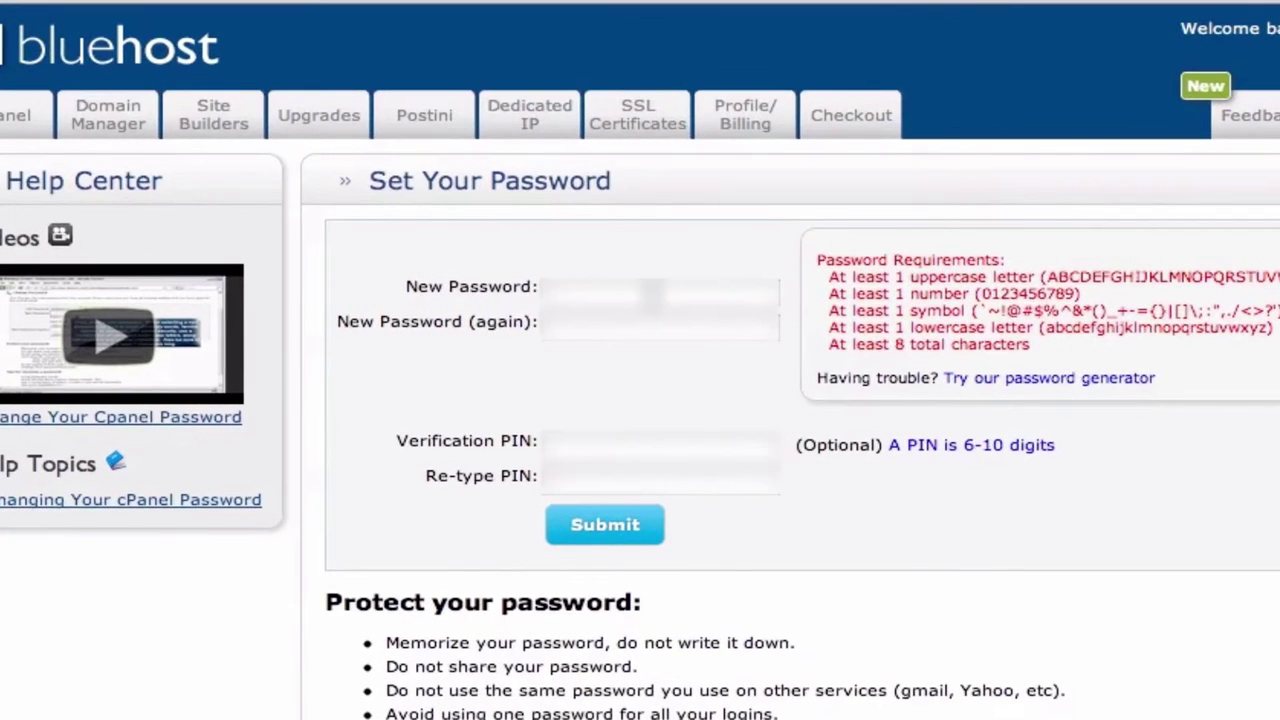
Enter the new account password in both password fields
click(651, 293)
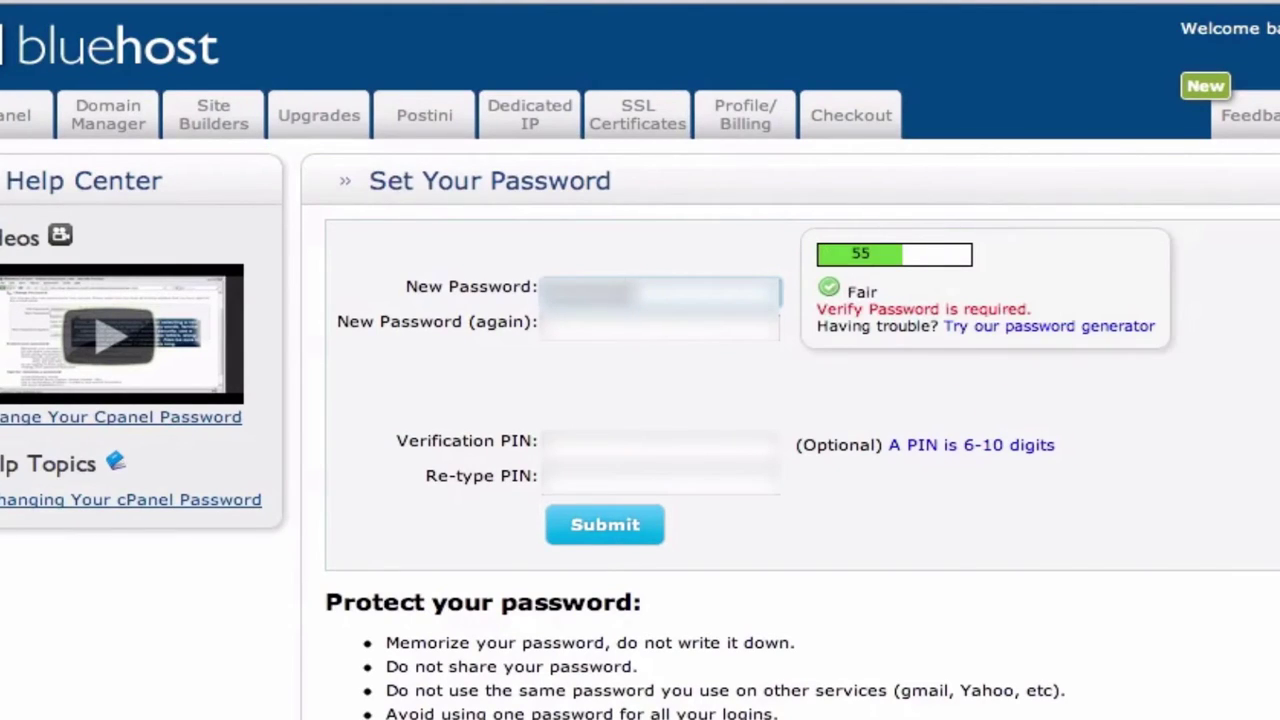
click(659, 327)
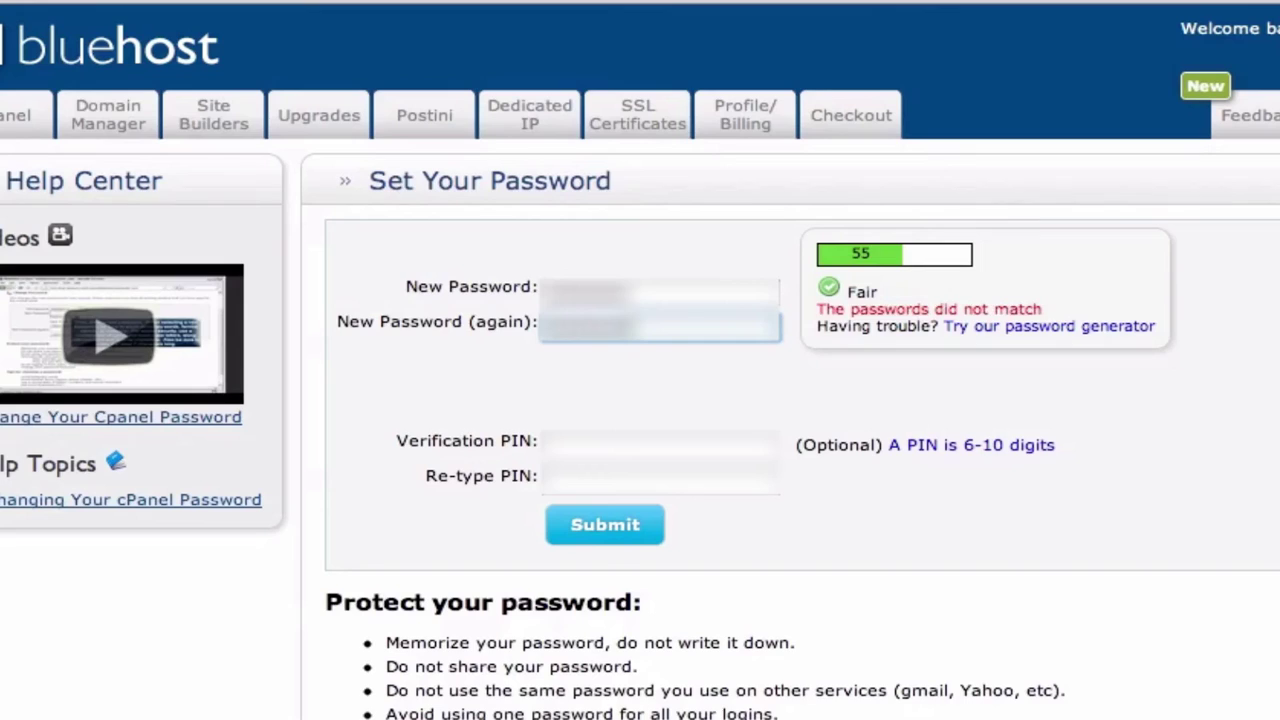
Enter and re-type the verification PIN, then submit the password form
click(660, 447)
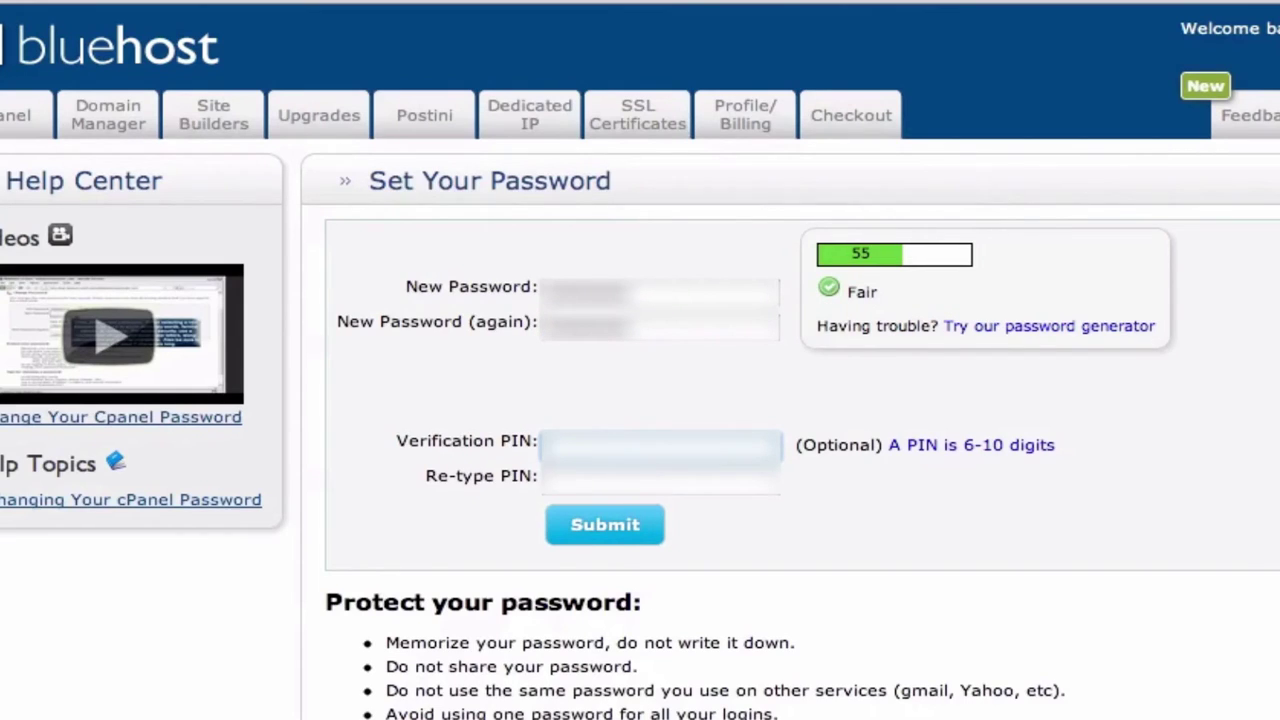
key(Tab)
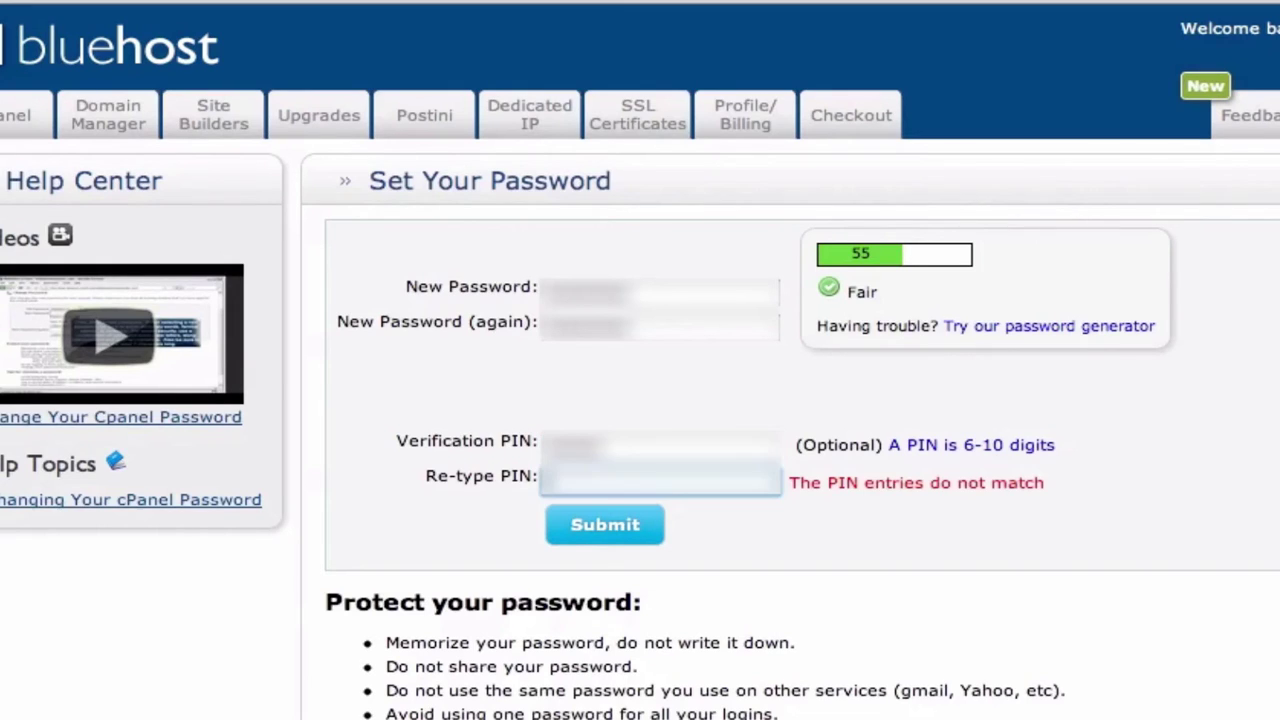
key(Tab)
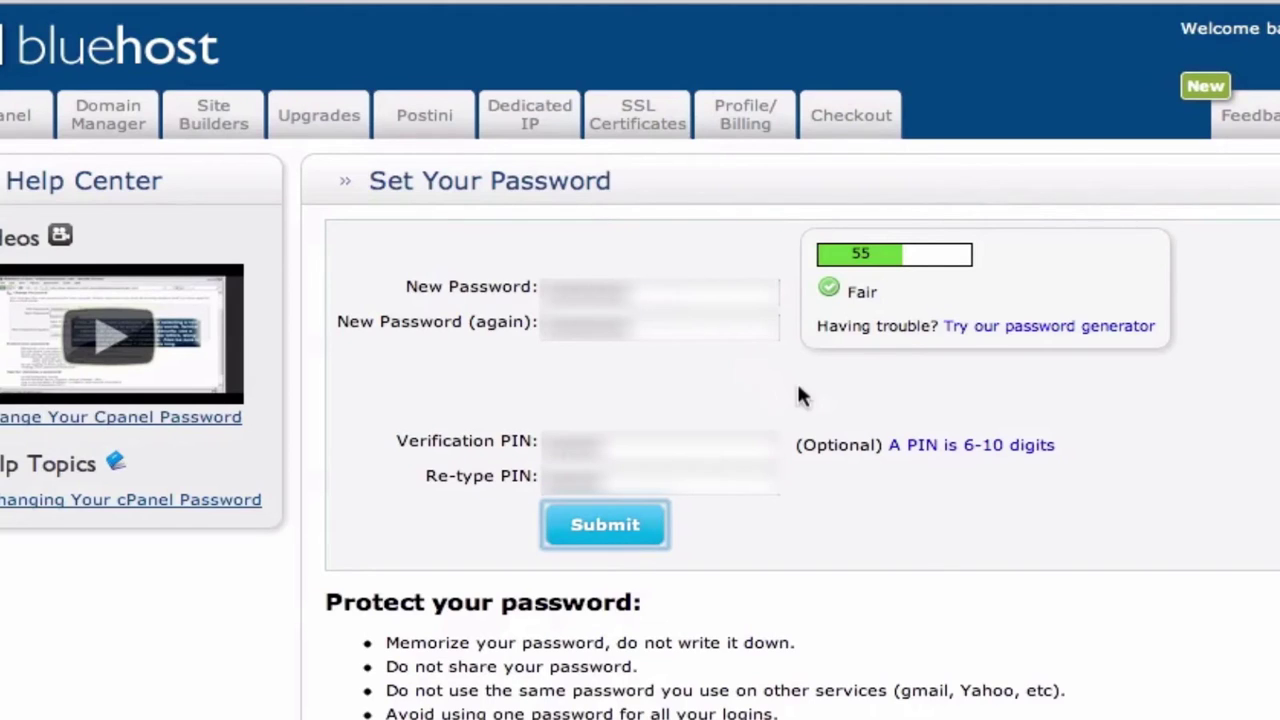
click(634, 545)
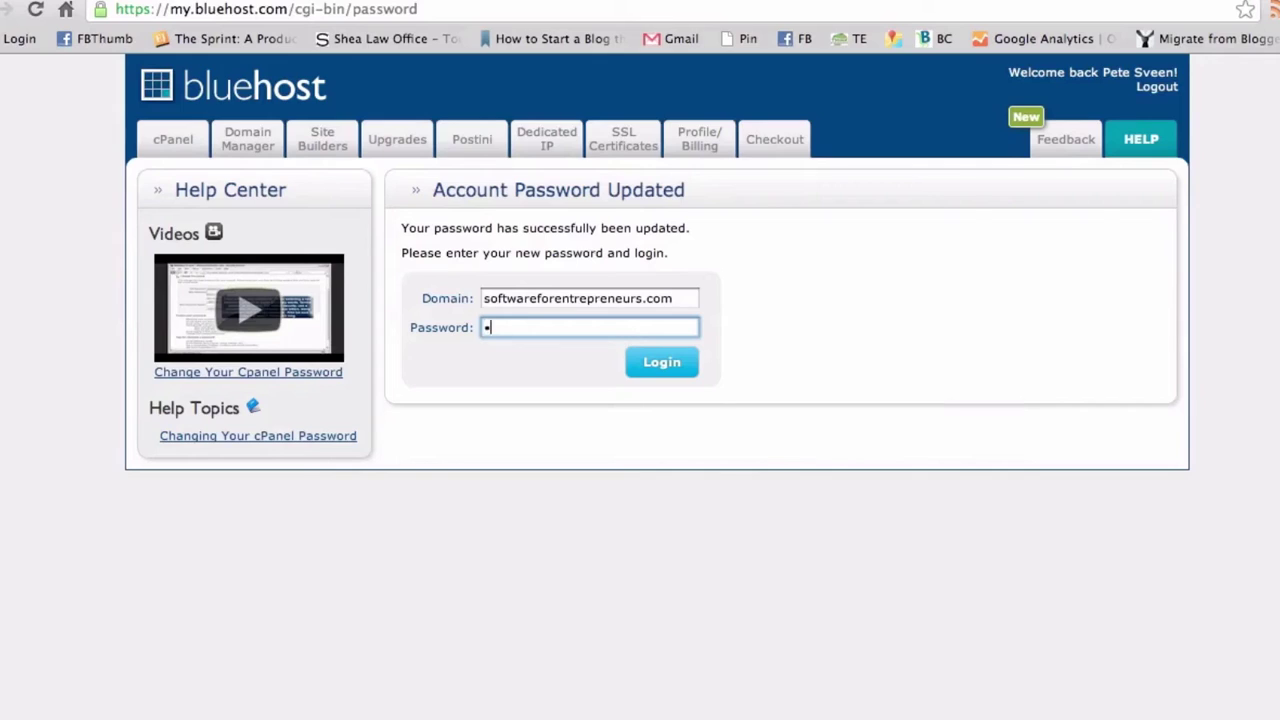
Log in, choose Business, name it 'Software For Entrepreneur', and answer Yes to local customers
click(677, 366)
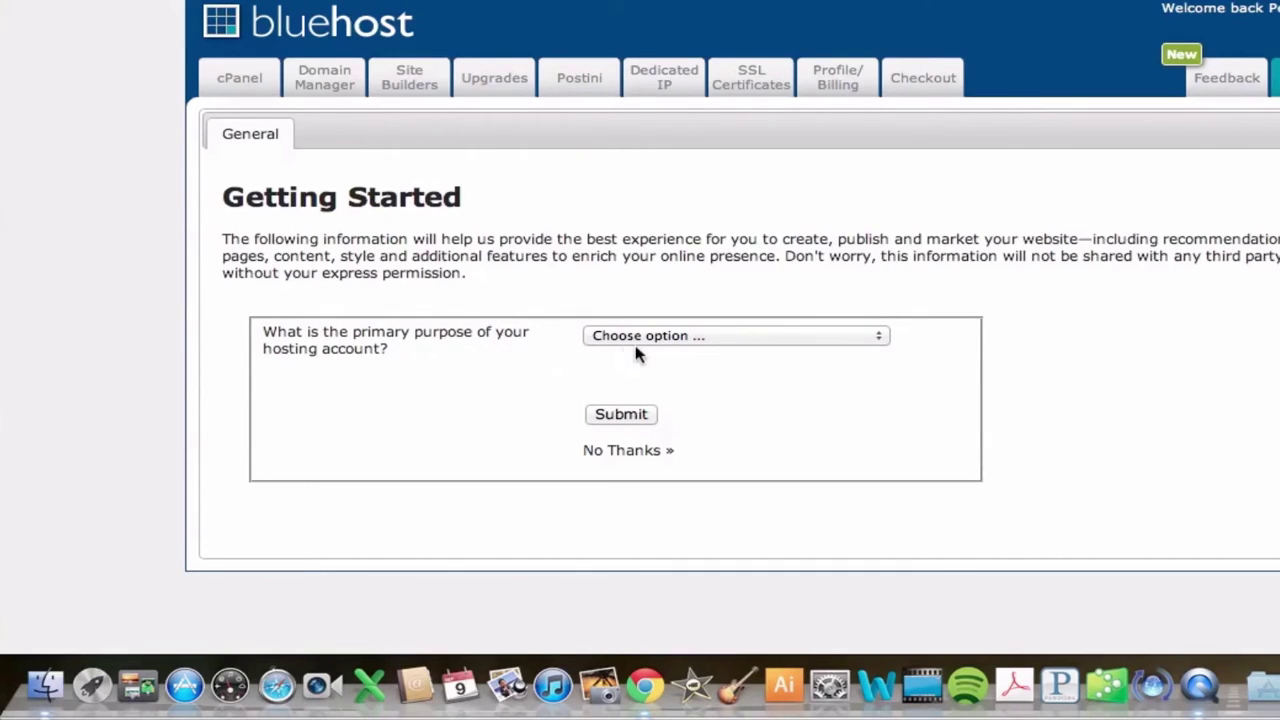
click(662, 340)
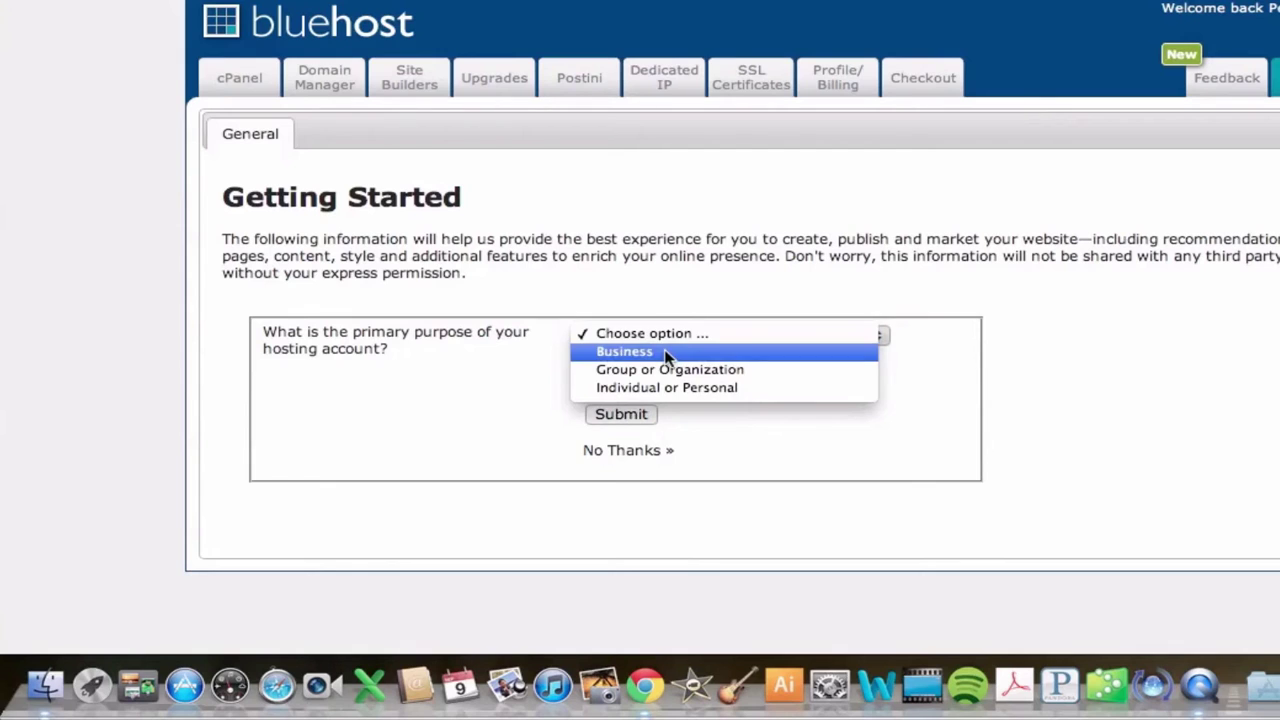
click(667, 352)
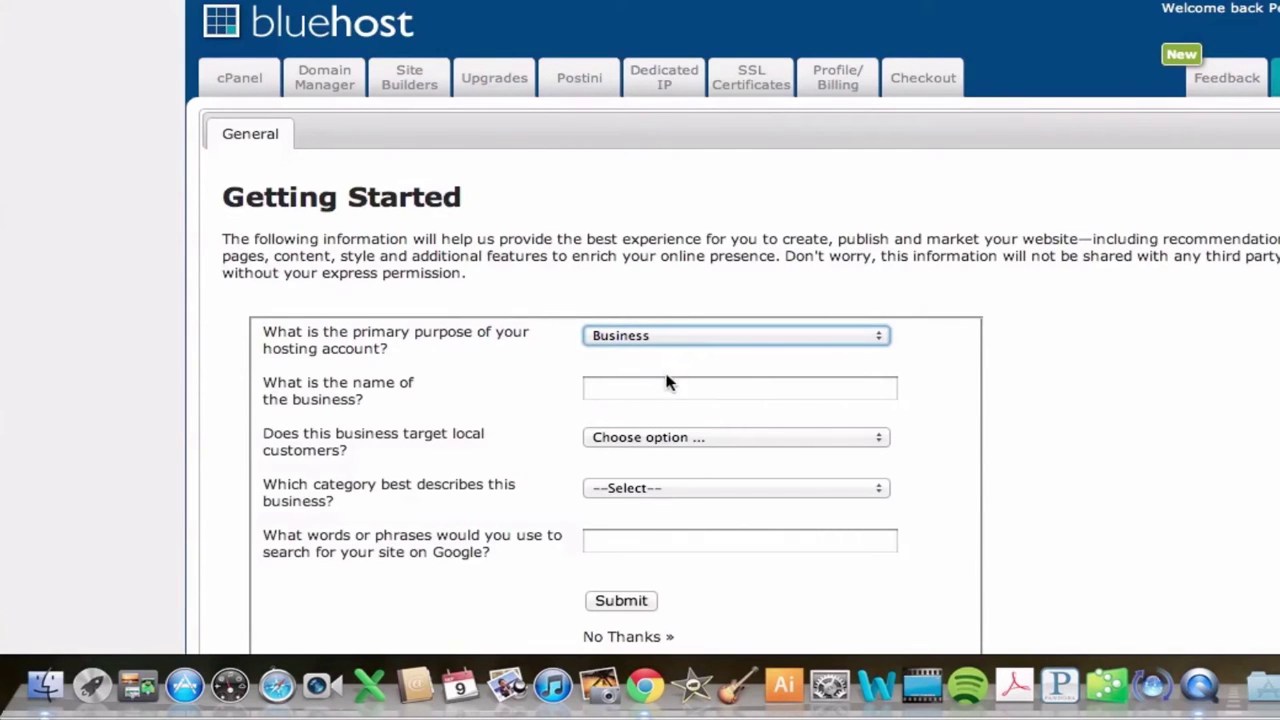
mouse_move(655, 392)
scroll(655, 392, down, 3)
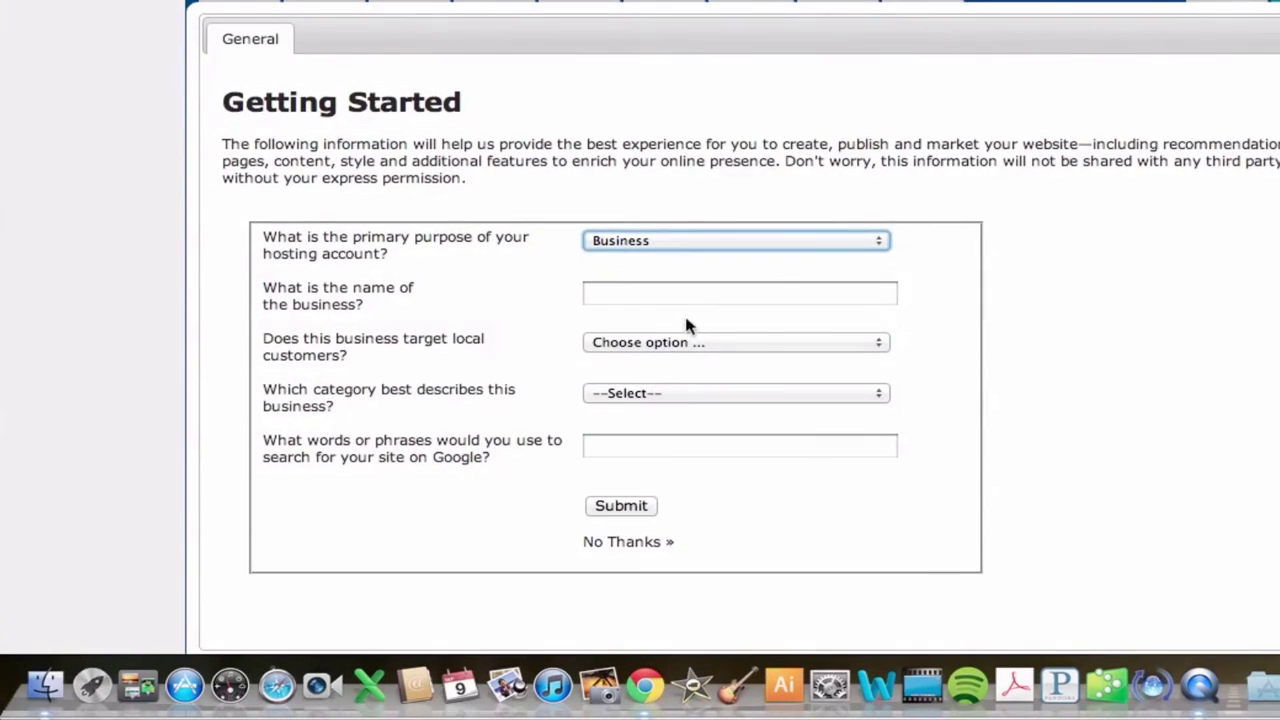
click(712, 294)
text(Software For Entrepreneur)
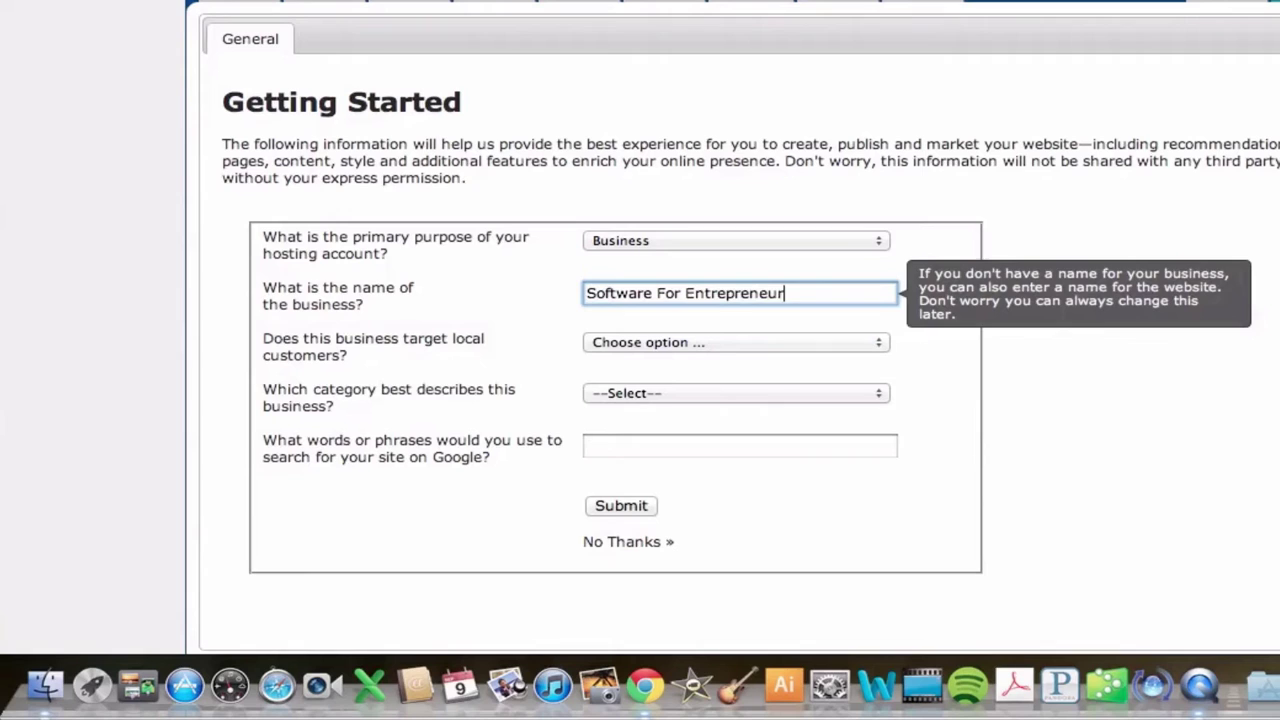
click(697, 345)
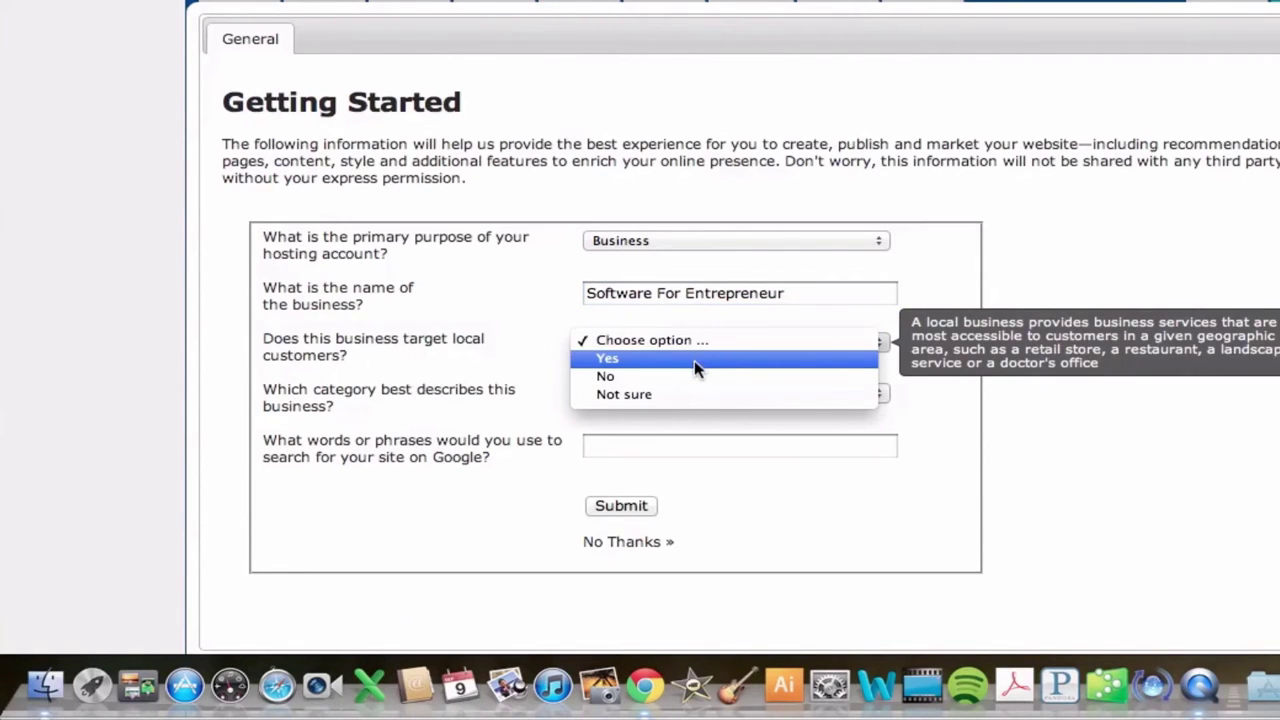
click(697, 362)
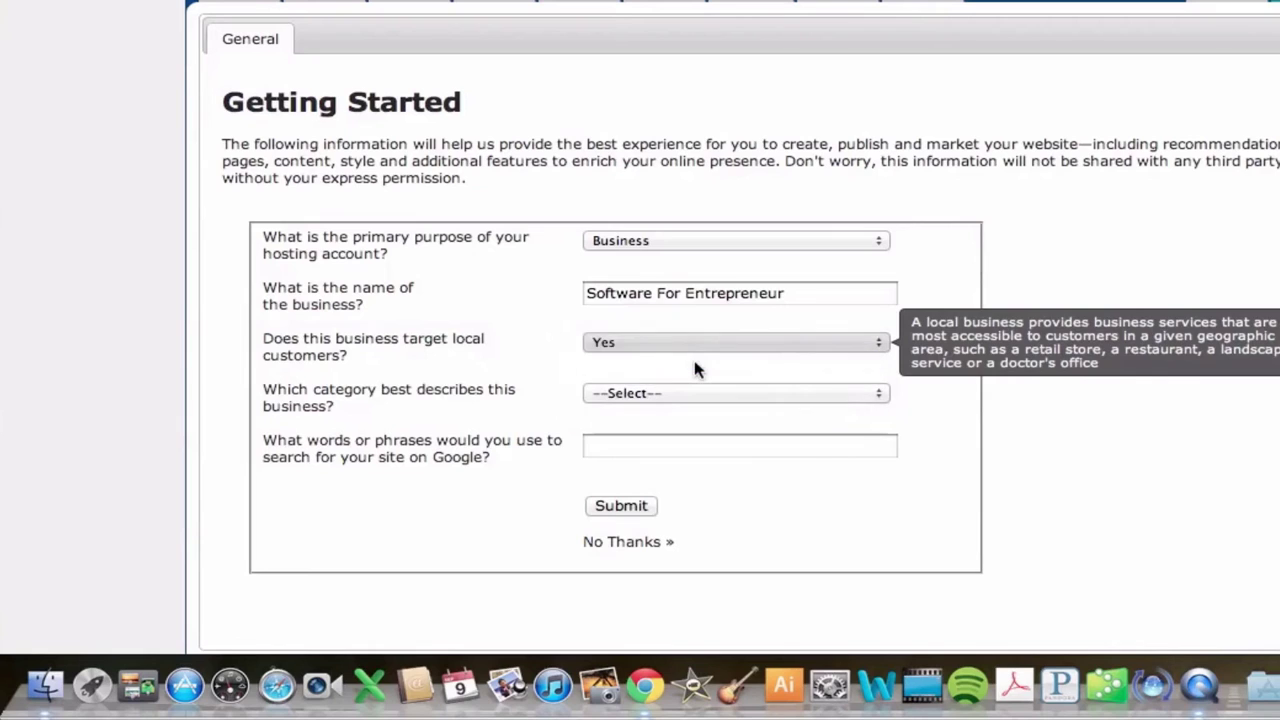
Pick Education as the category, add keywords 'software, entrepreneur', and submit the survey
click(640, 394)
scroll(660, 454, down, 3)
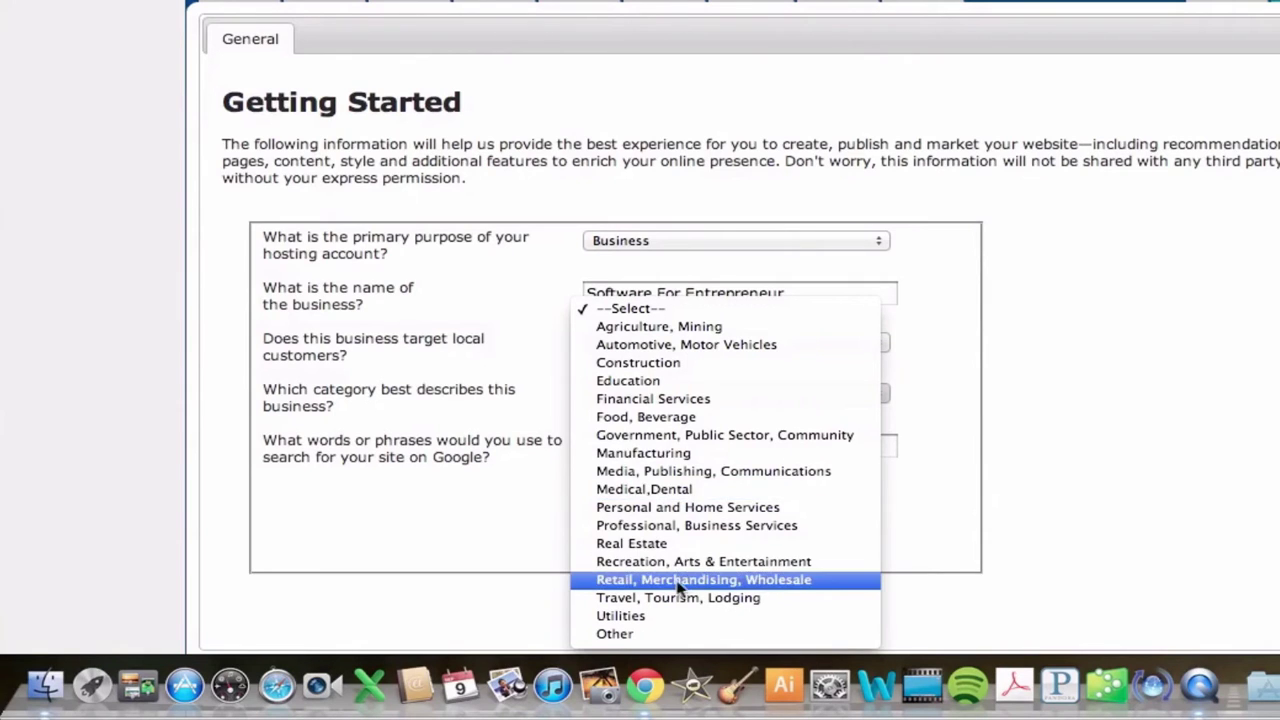
click(694, 384)
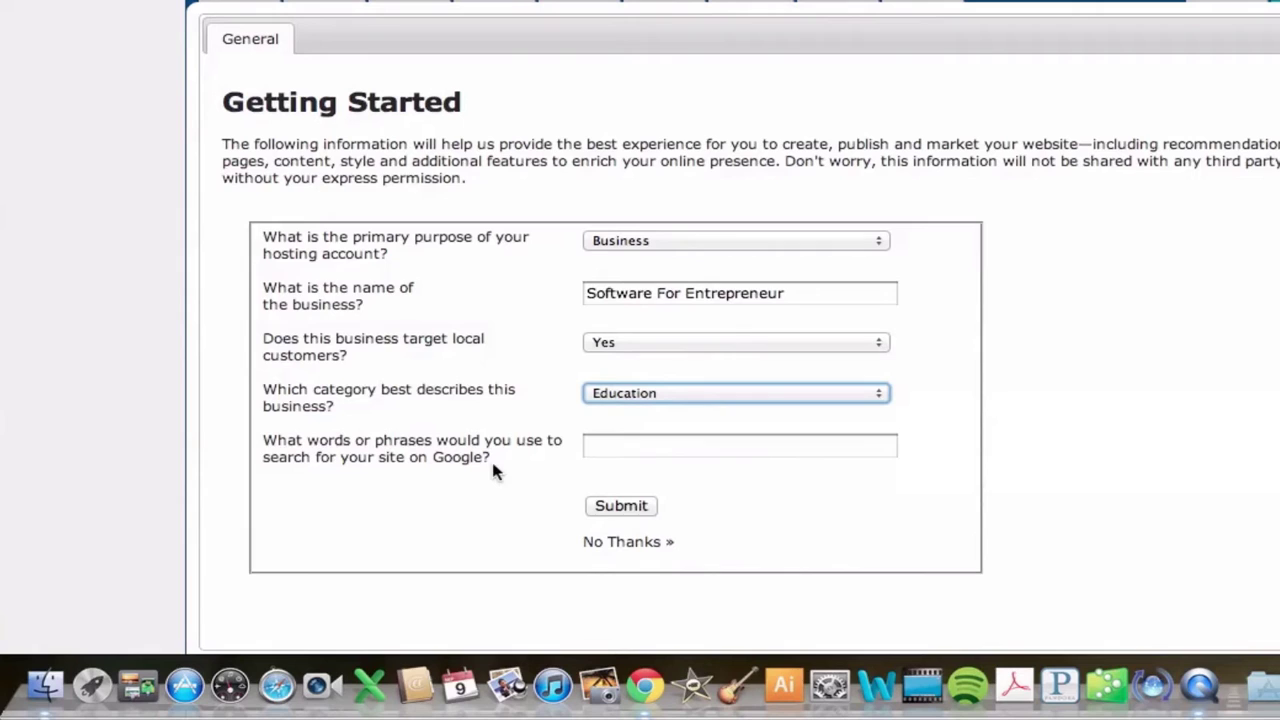
mouse_move(636, 451)
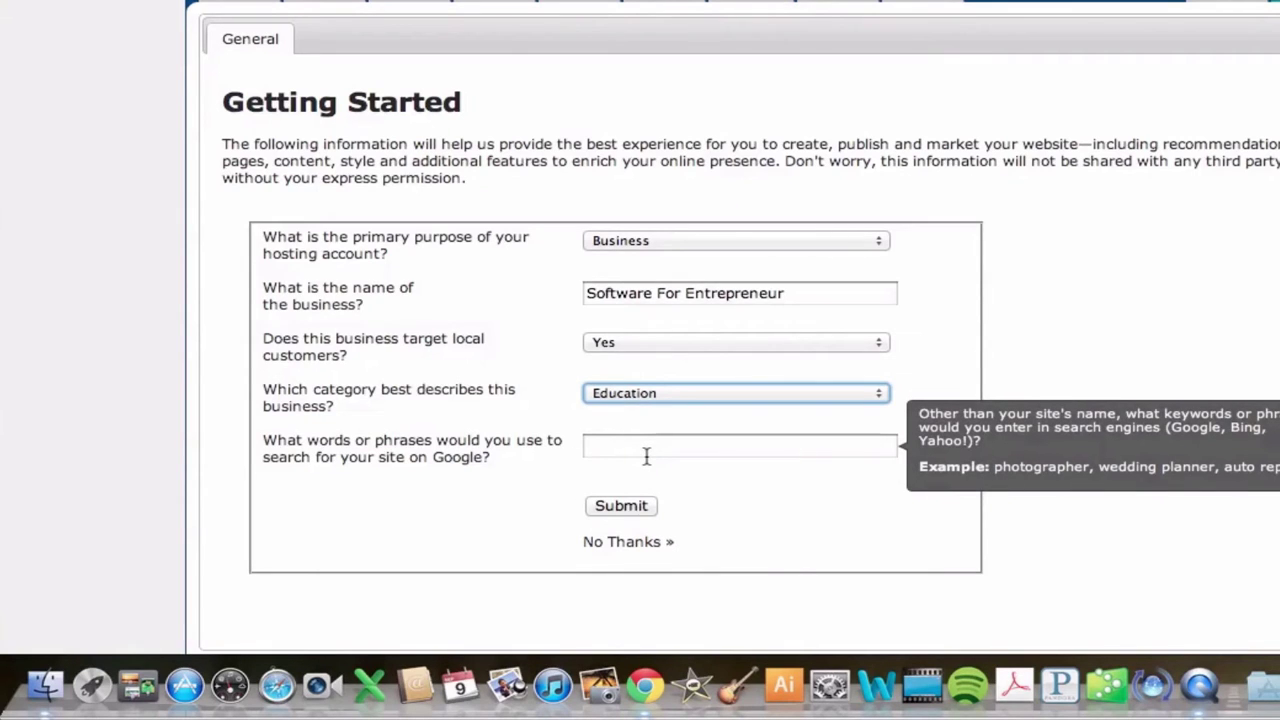
click(646, 456)
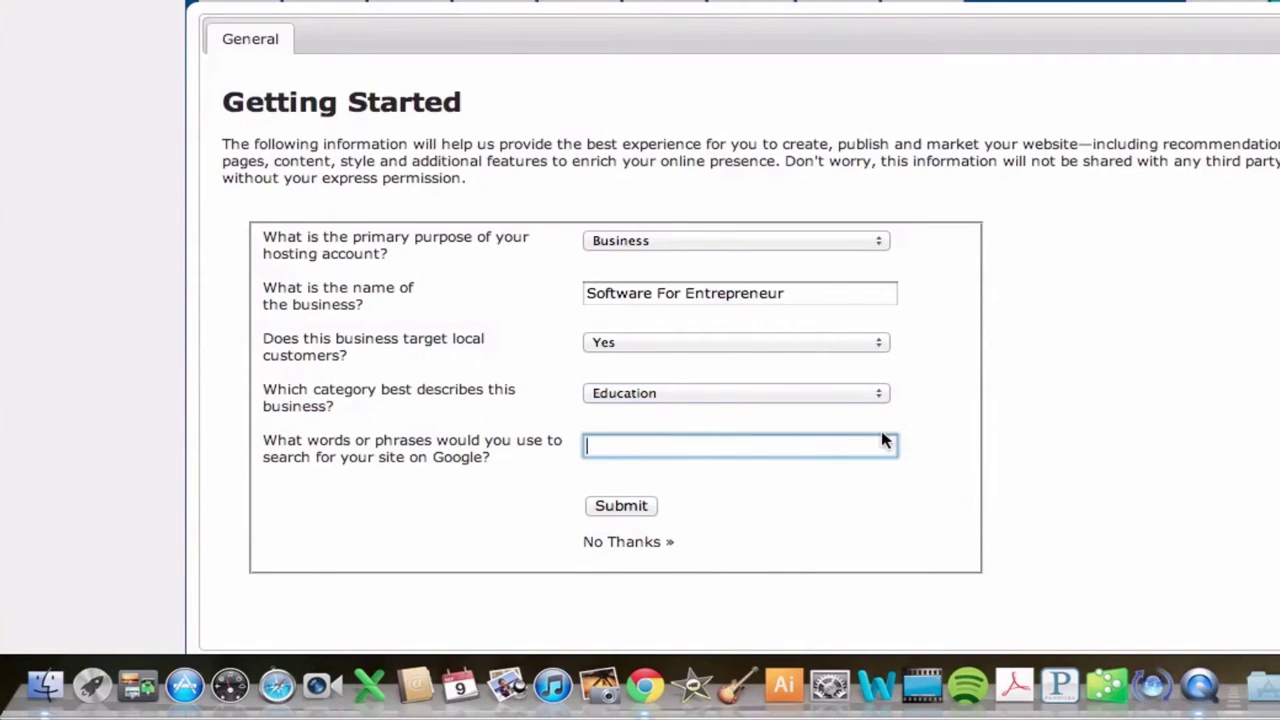
text(software, entrepreneur tools)
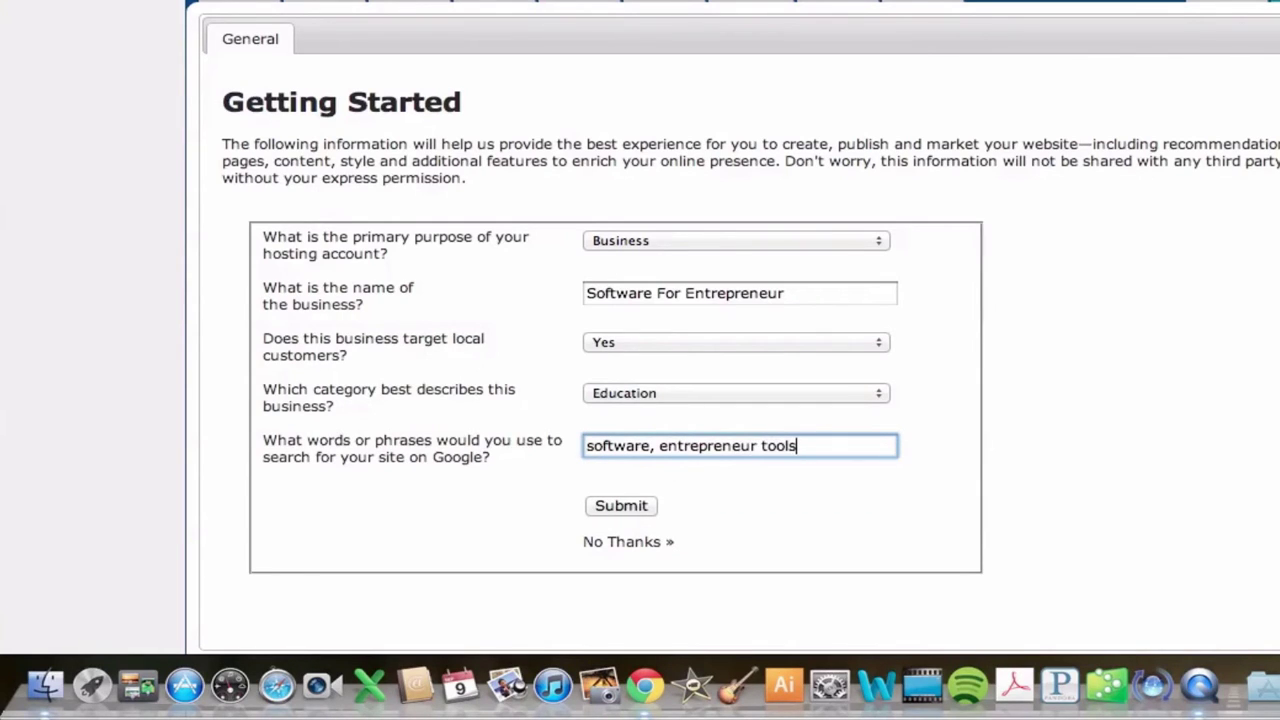
click(619, 508)
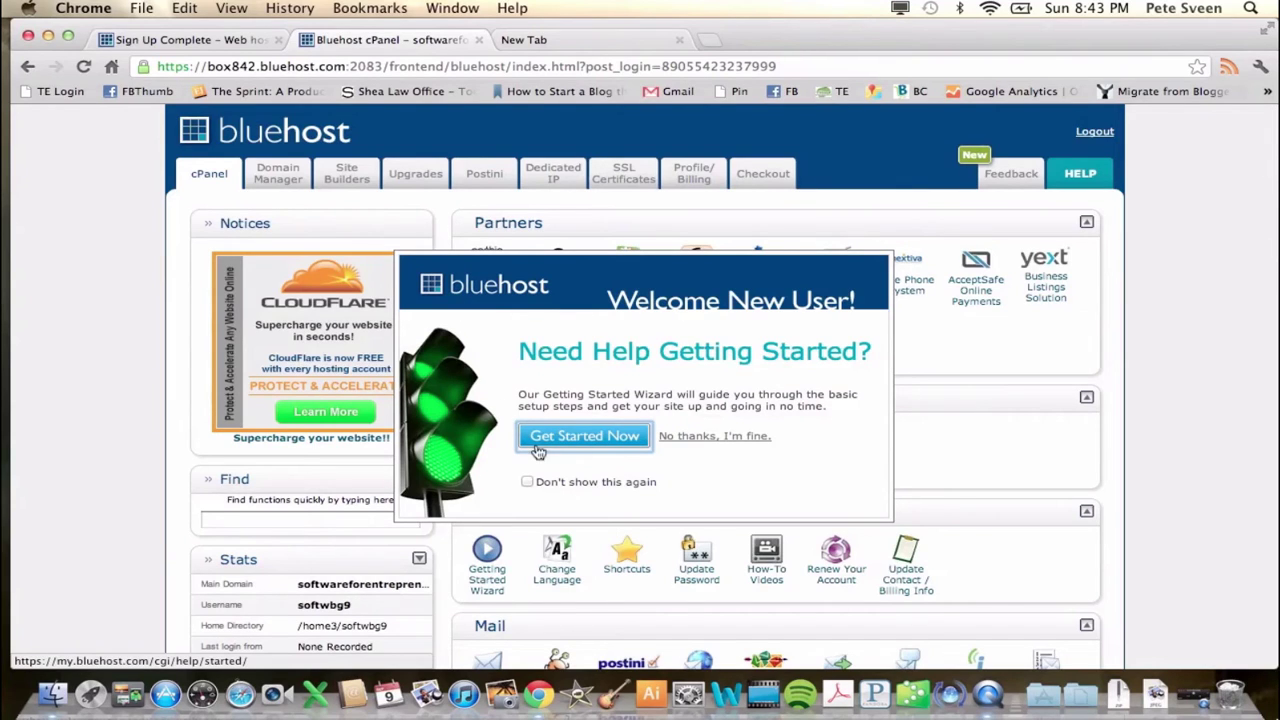
Tick 'Don't show this again', choose 'No thanks, I'm fine.', and scroll to Site Builders
click(527, 483)
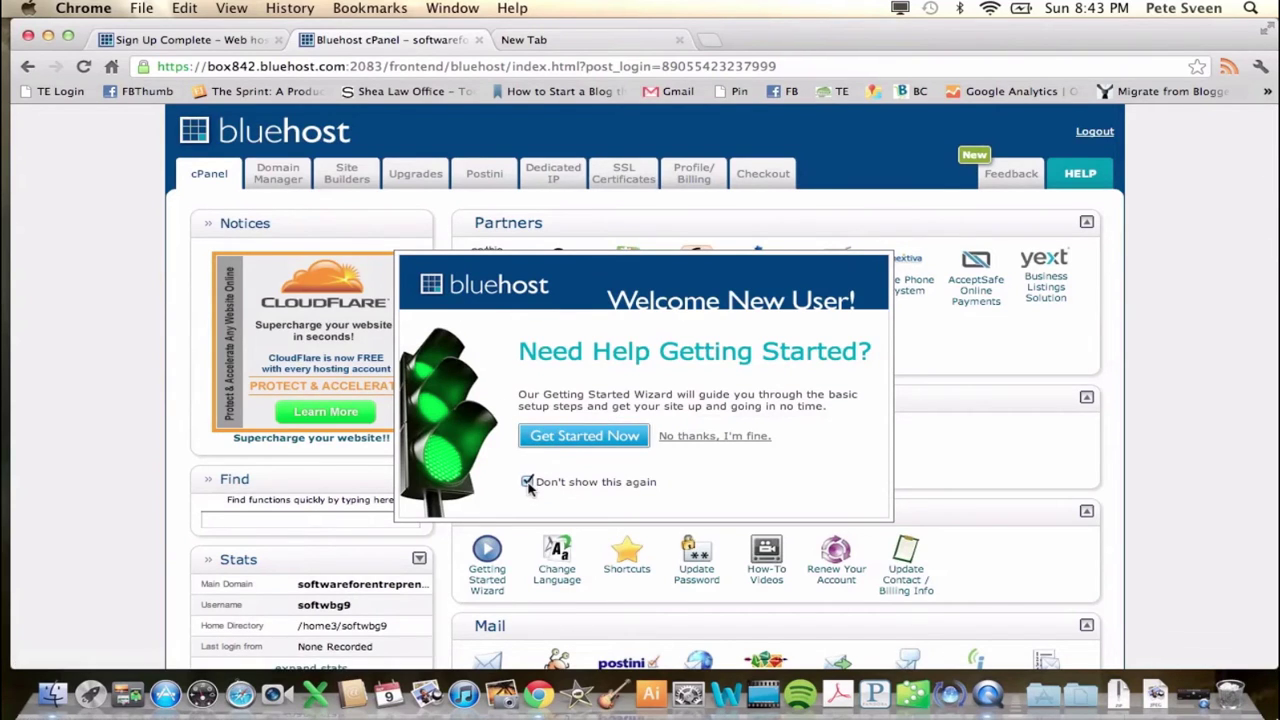
click(709, 440)
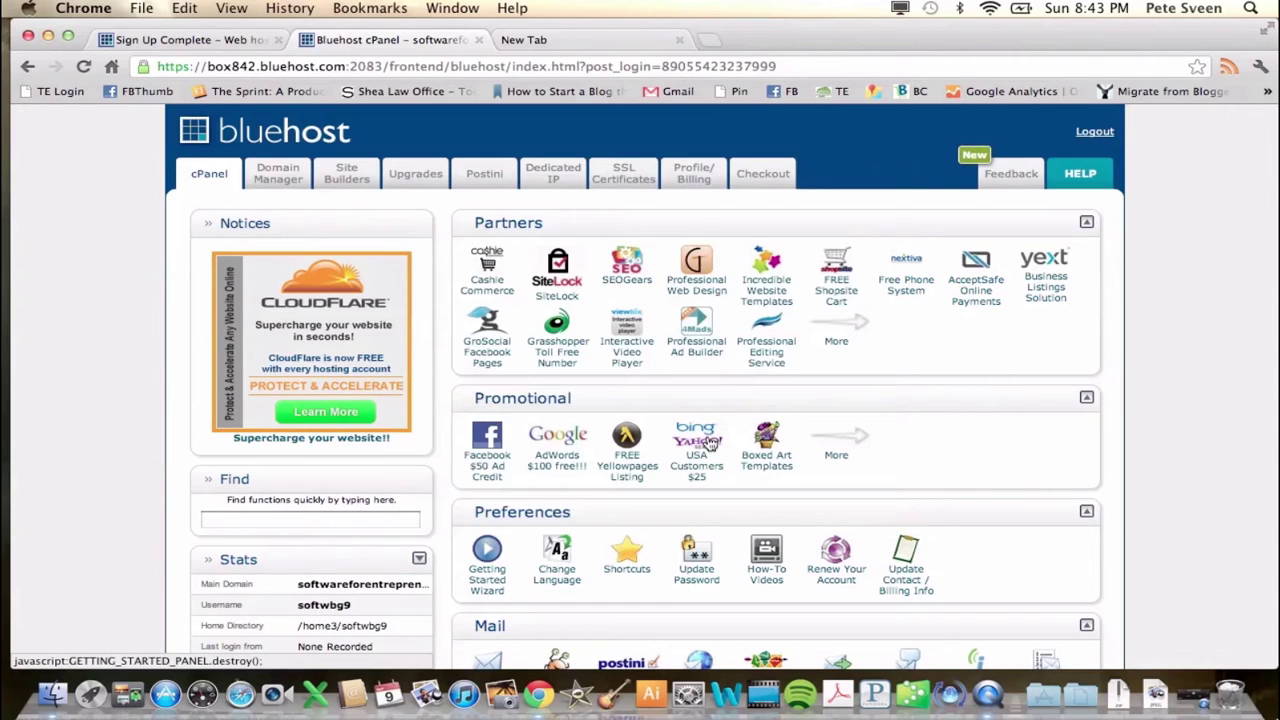
scroll(708, 437, down, 3)
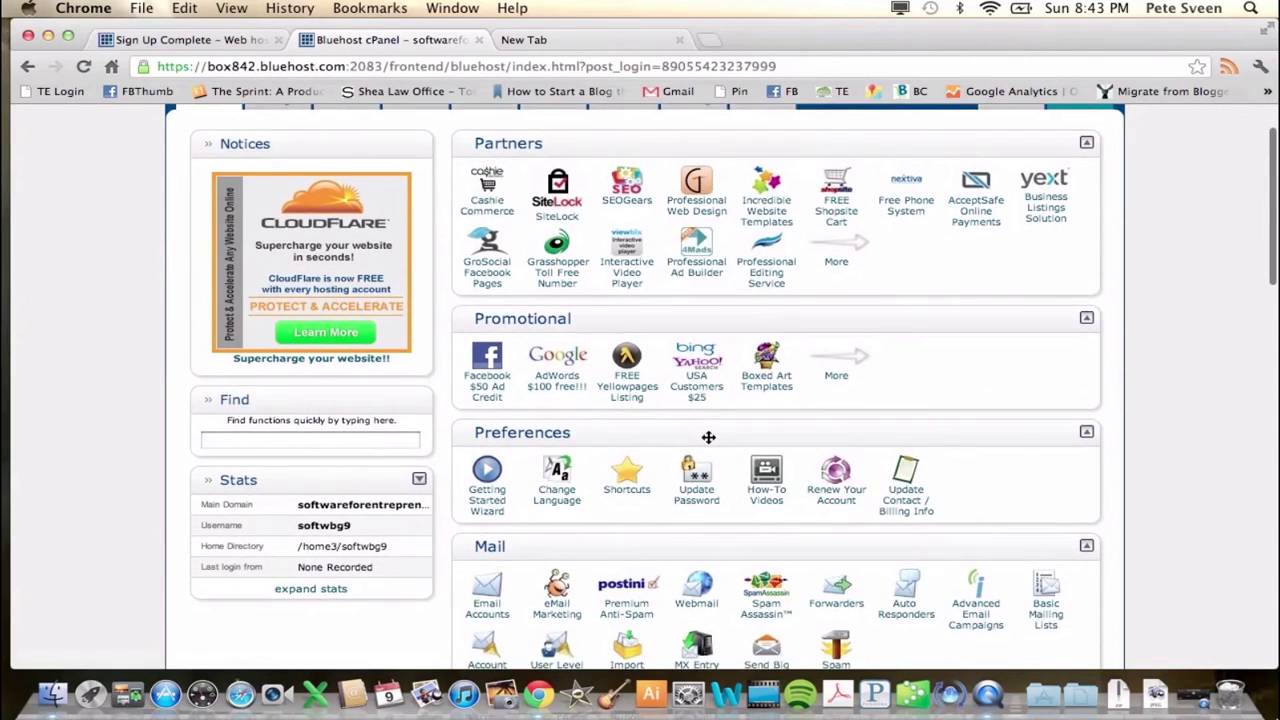
scroll(708, 437, down, 2)
scroll(710, 443, down, 3)
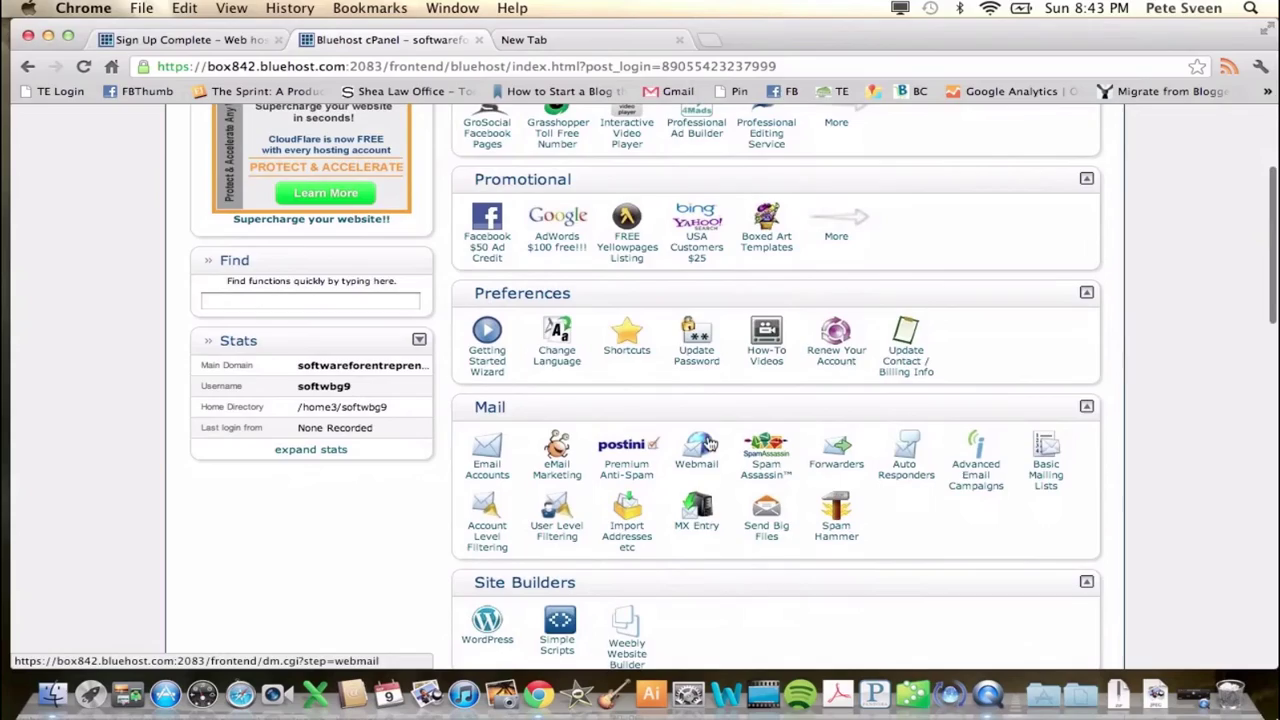
scroll(708, 443, down, 5)
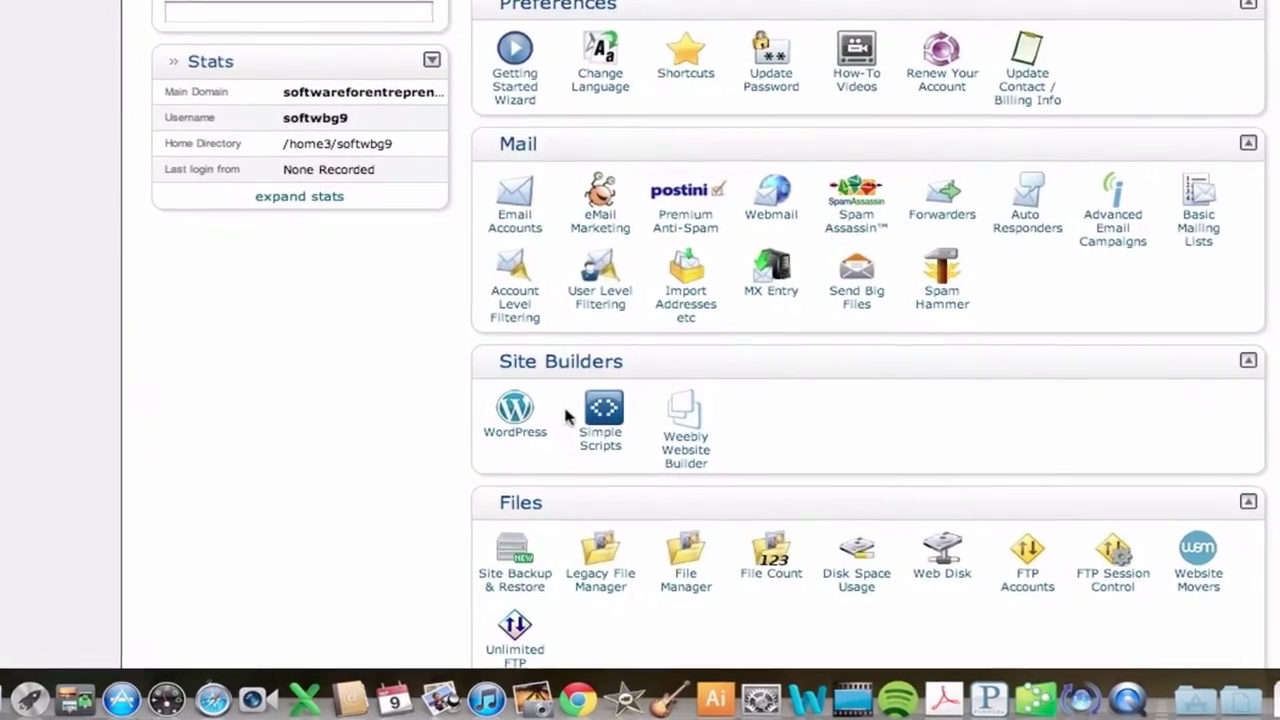
Start a brand new WordPress install from the cPanel installer
click(514, 410)
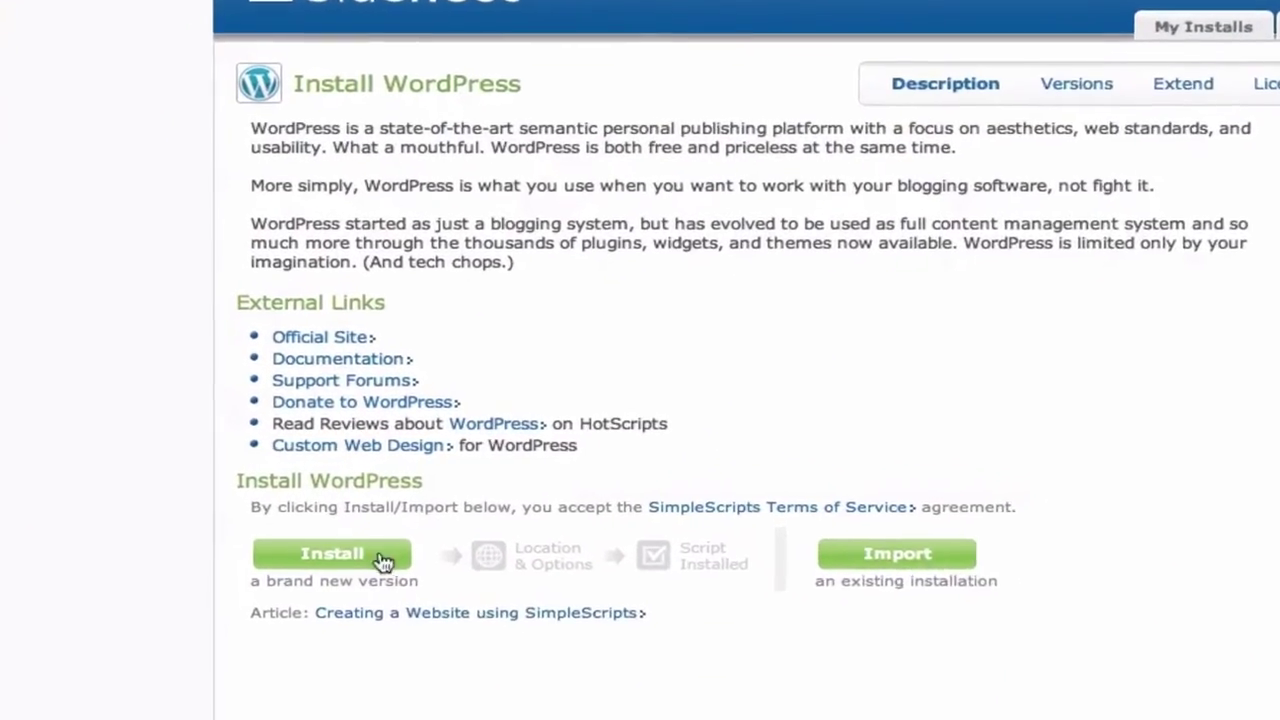
click(404, 578)
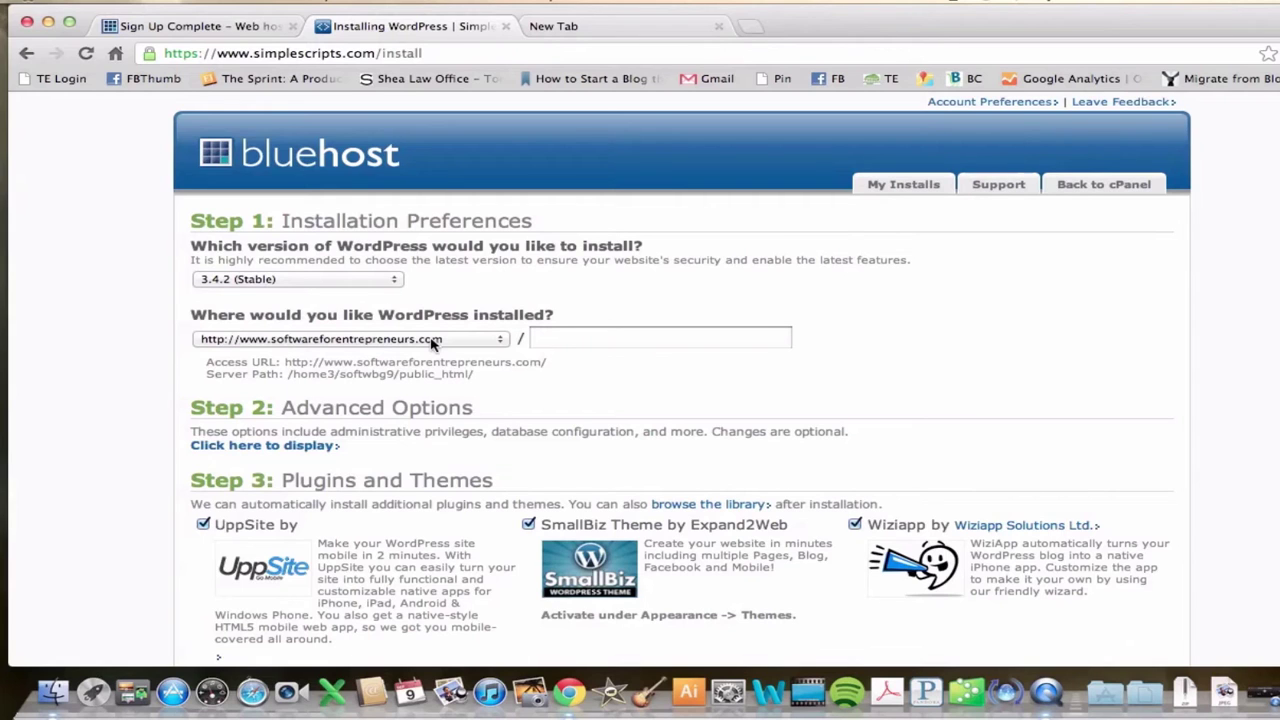
scroll(432, 342, down, 1)
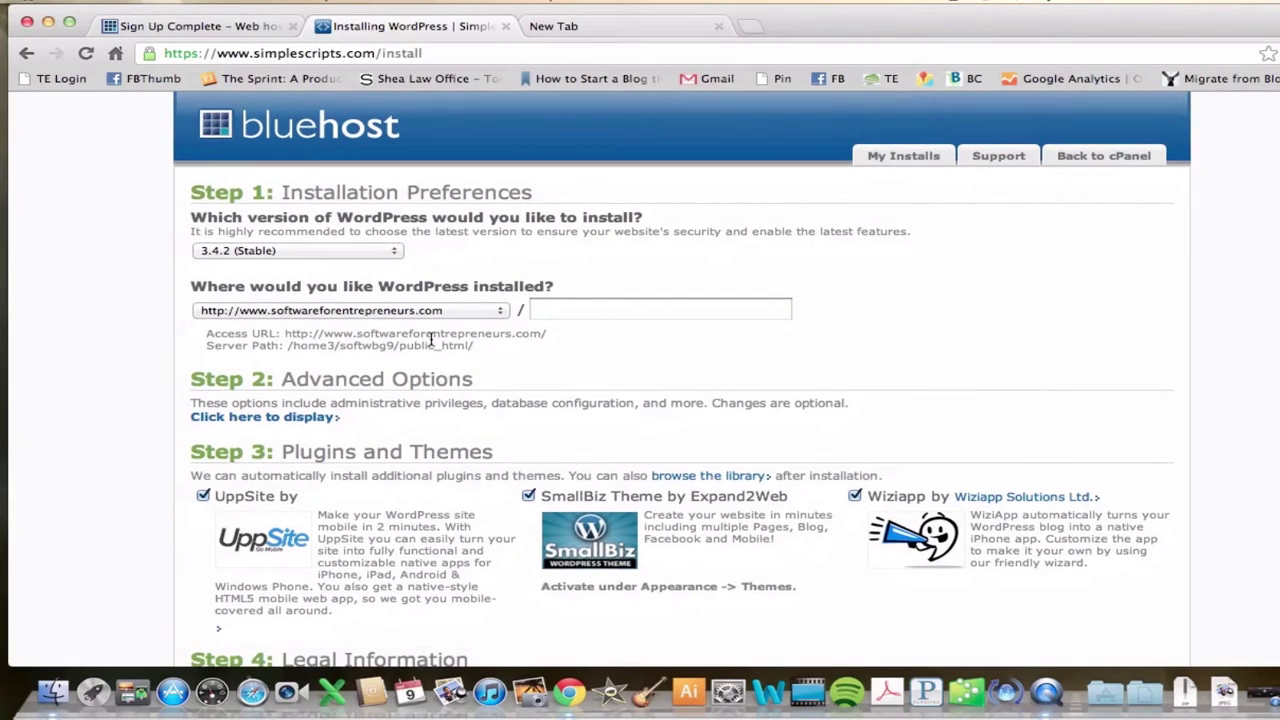
scroll(432, 342, down, 3)
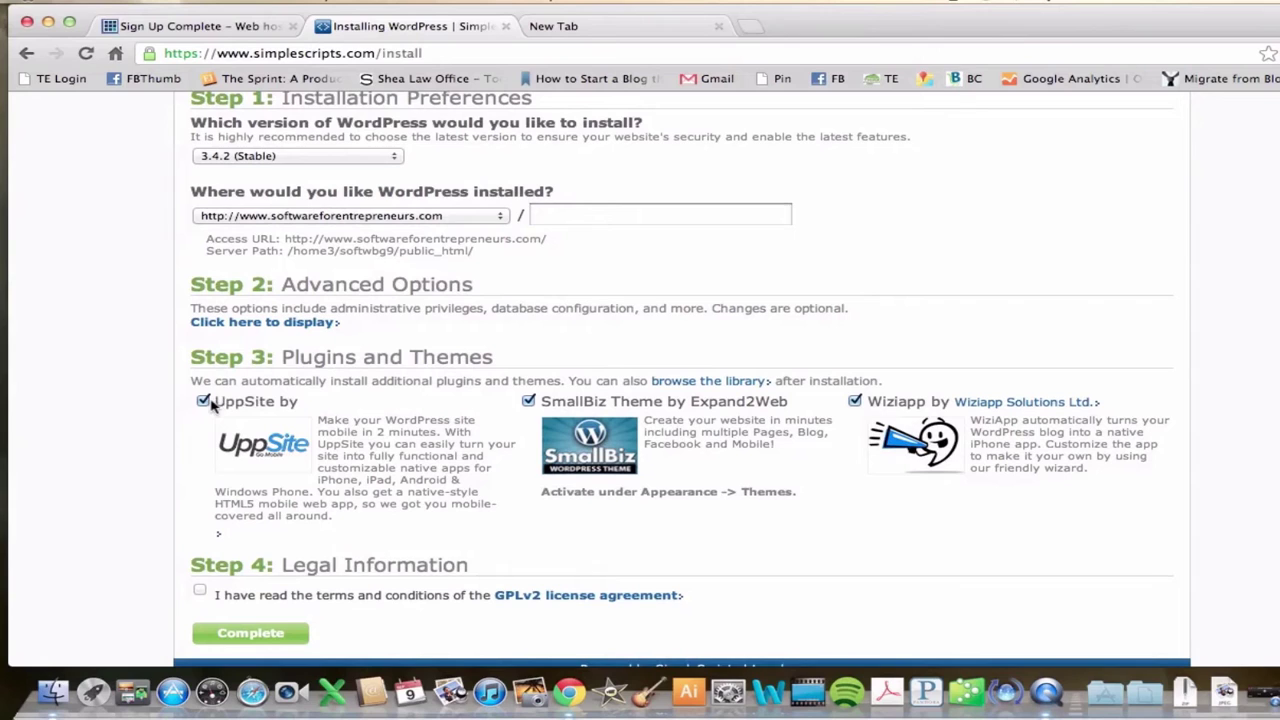
Skip the UppSite, SmallBiz and Wiziapp extras, accept the GPLv2 license, and complete installation
click(205, 401)
click(529, 401)
click(855, 402)
scroll(857, 404, down, 1)
click(199, 581)
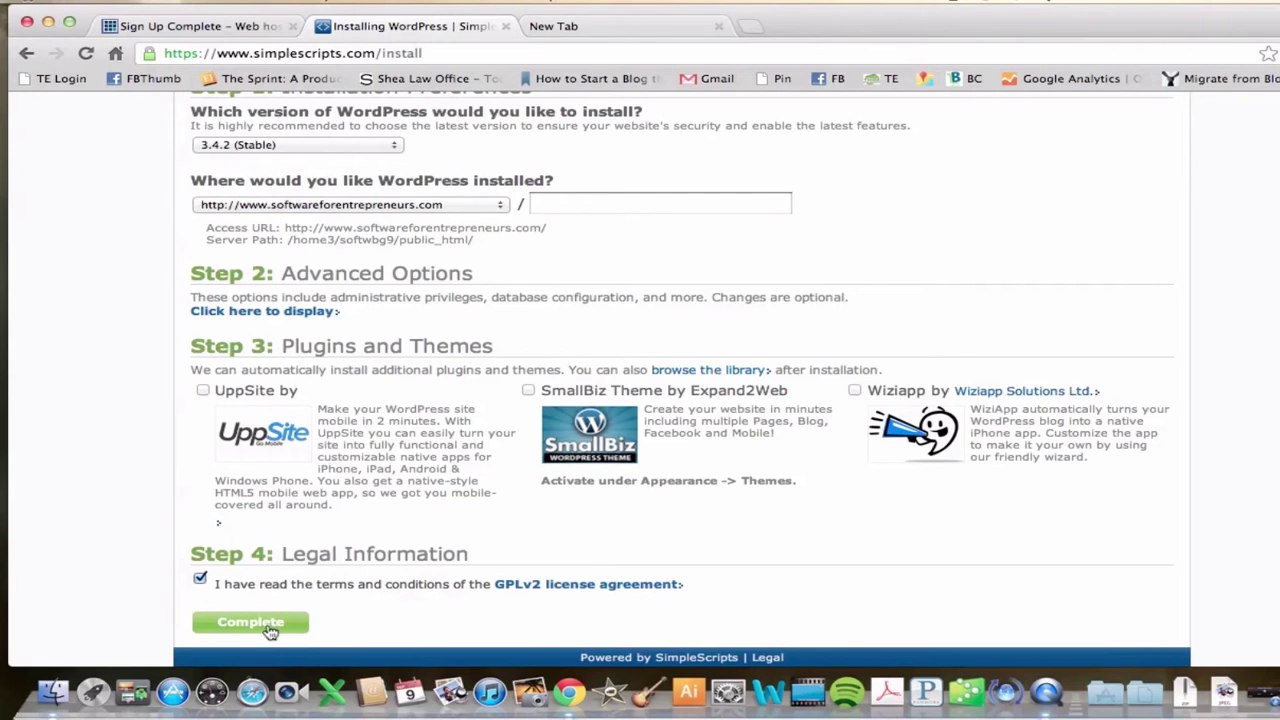
click(250, 622)
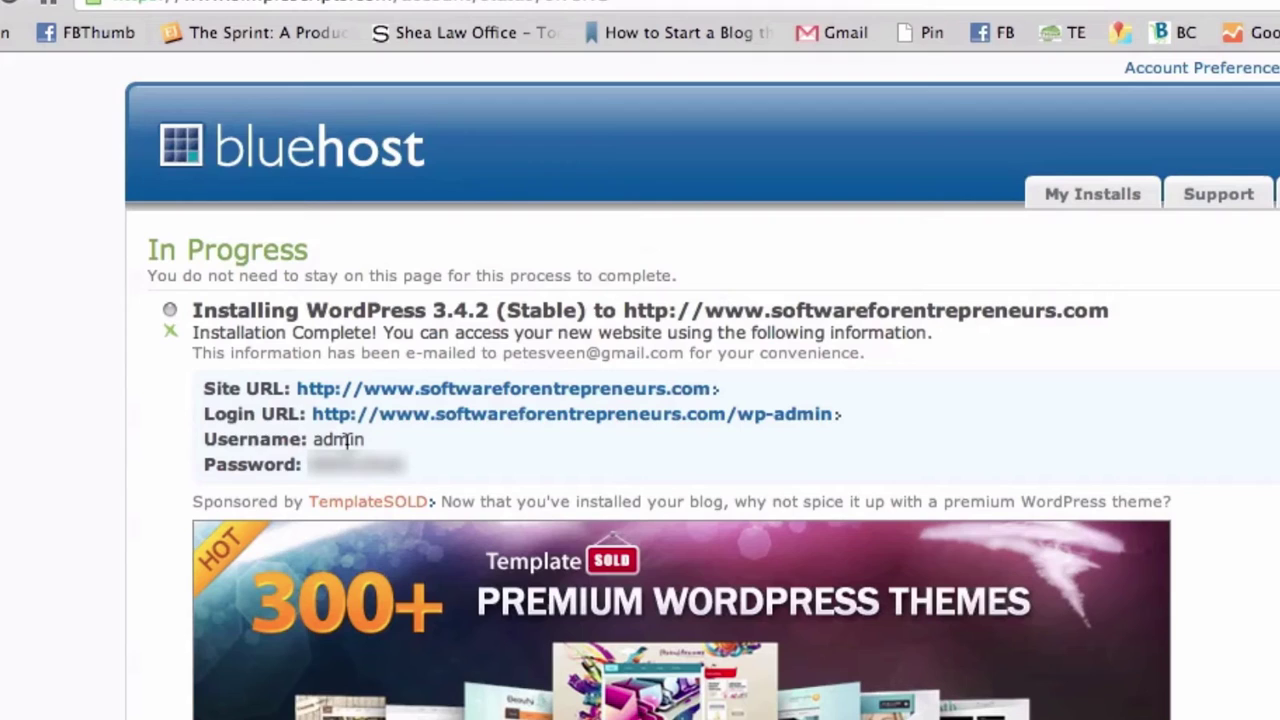
Copy the generated admin password from the install details and open the wp-admin login URL
click(400, 464)
drag(400, 464, 310, 464)
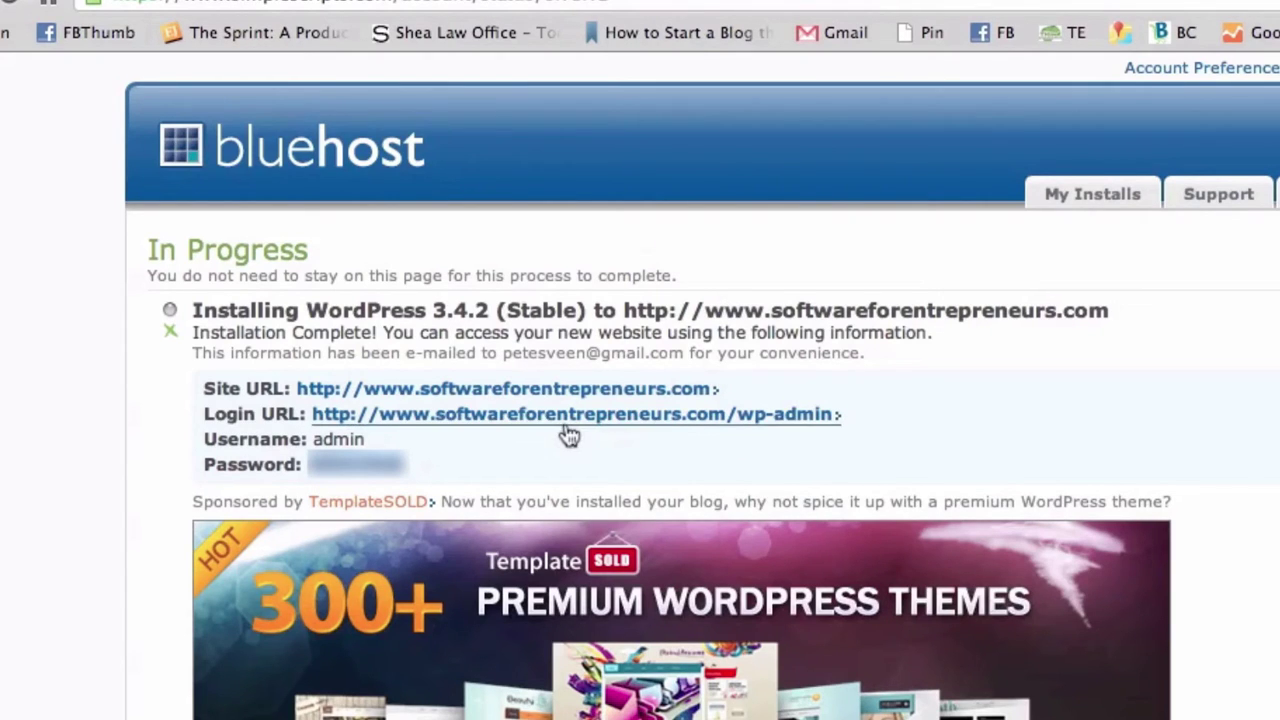
click(790, 416)
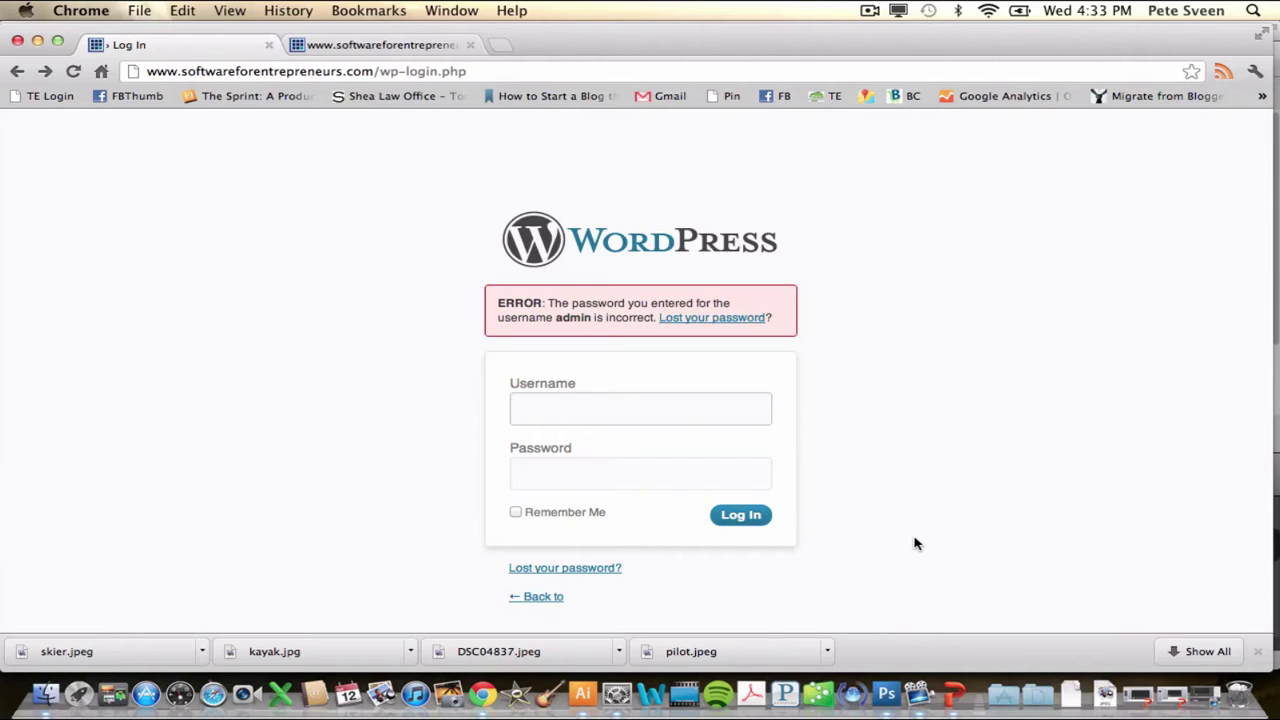
Log in to softwareforentrepreneurs.com as admin using the copied password
click(720, 409)
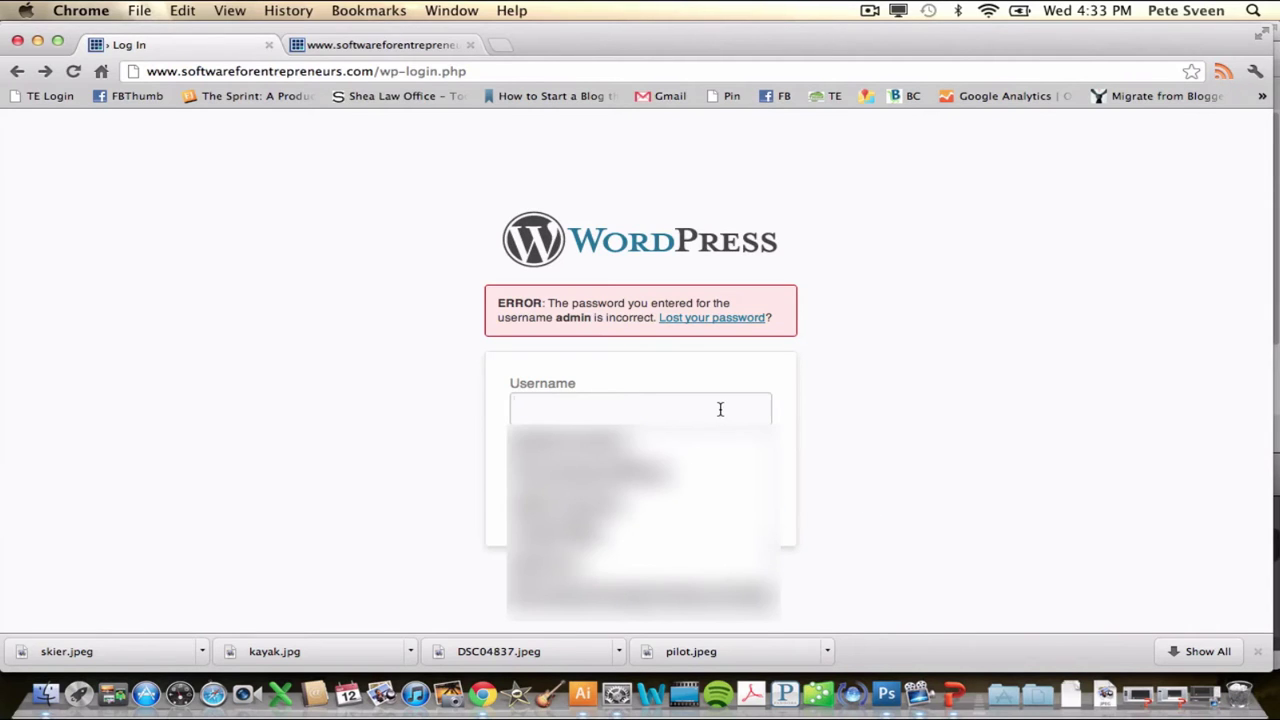
text(admin)
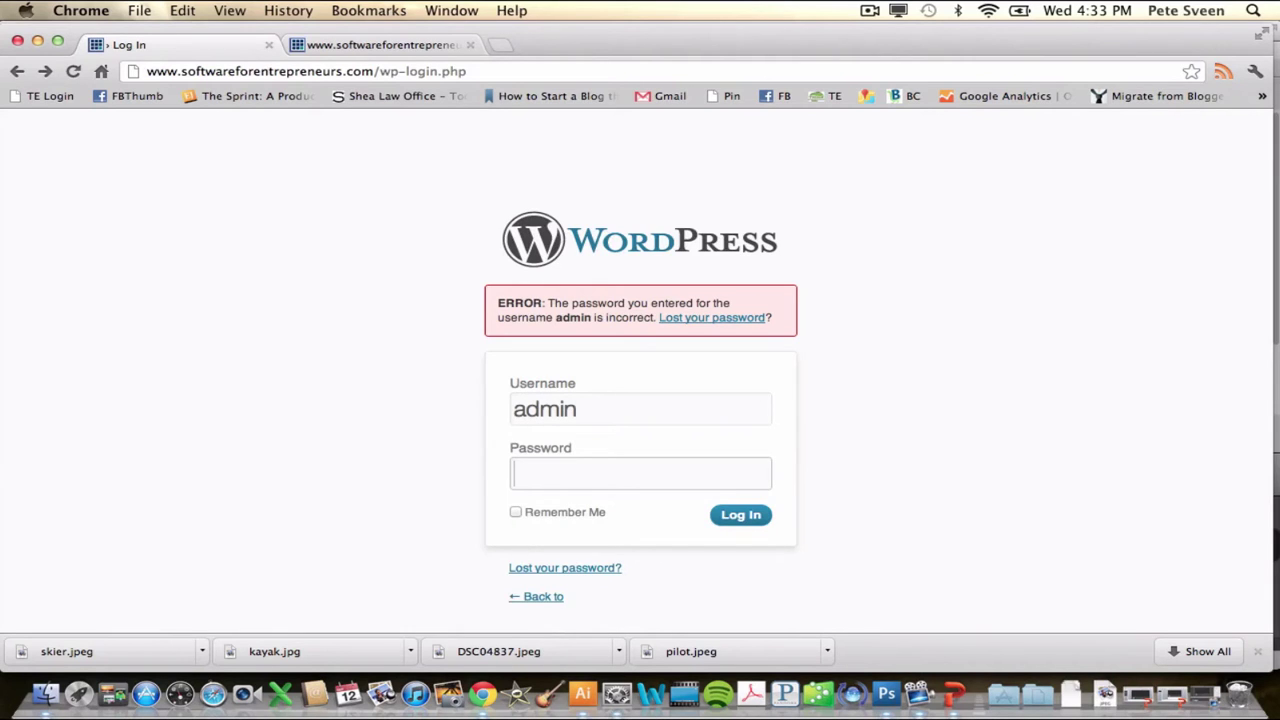
key(super+v)
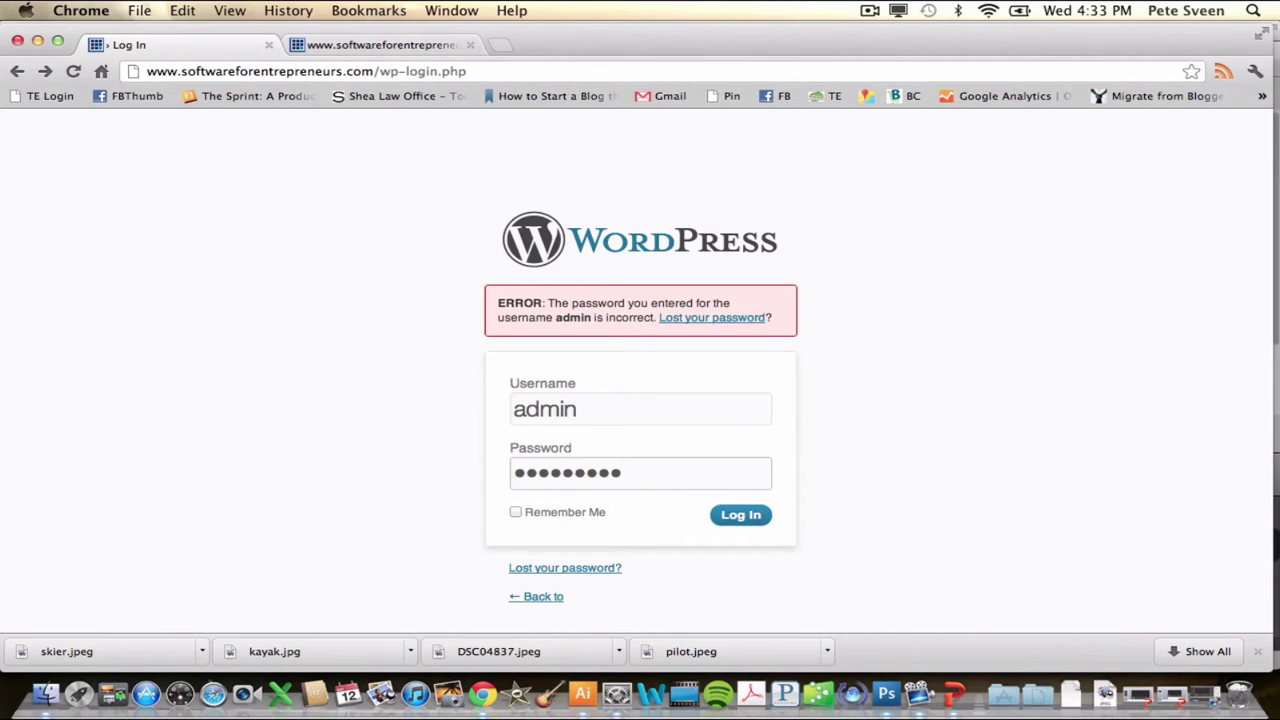
click(738, 518)
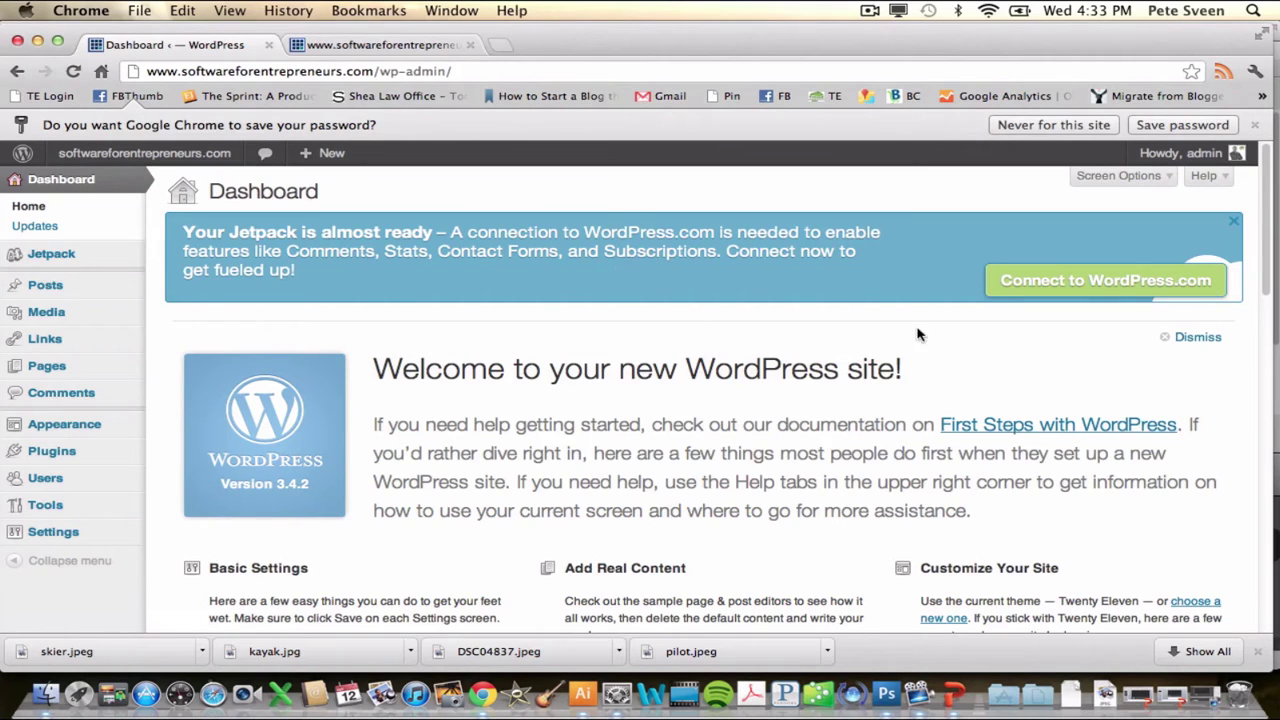
mouse_move(1216, 158)
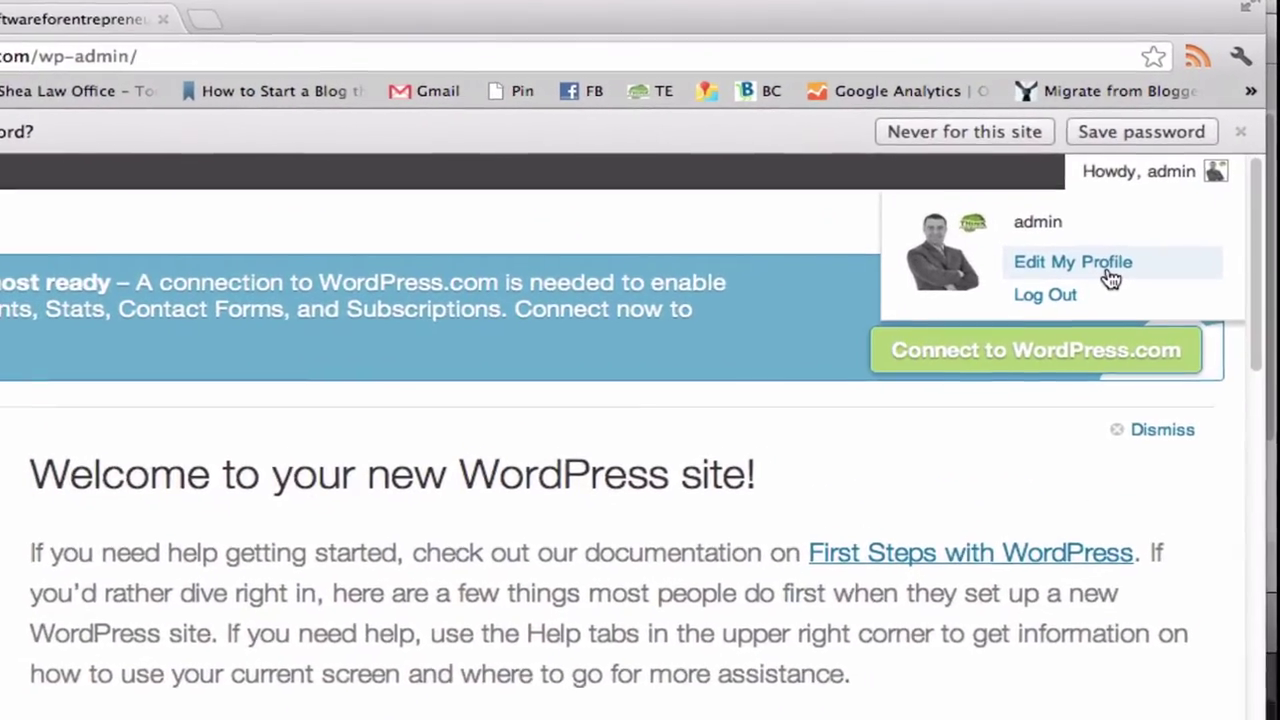
Enter and confirm a new strong password on the admin profile, then update the profile
click(1112, 277)
scroll(824, 383, down, 3)
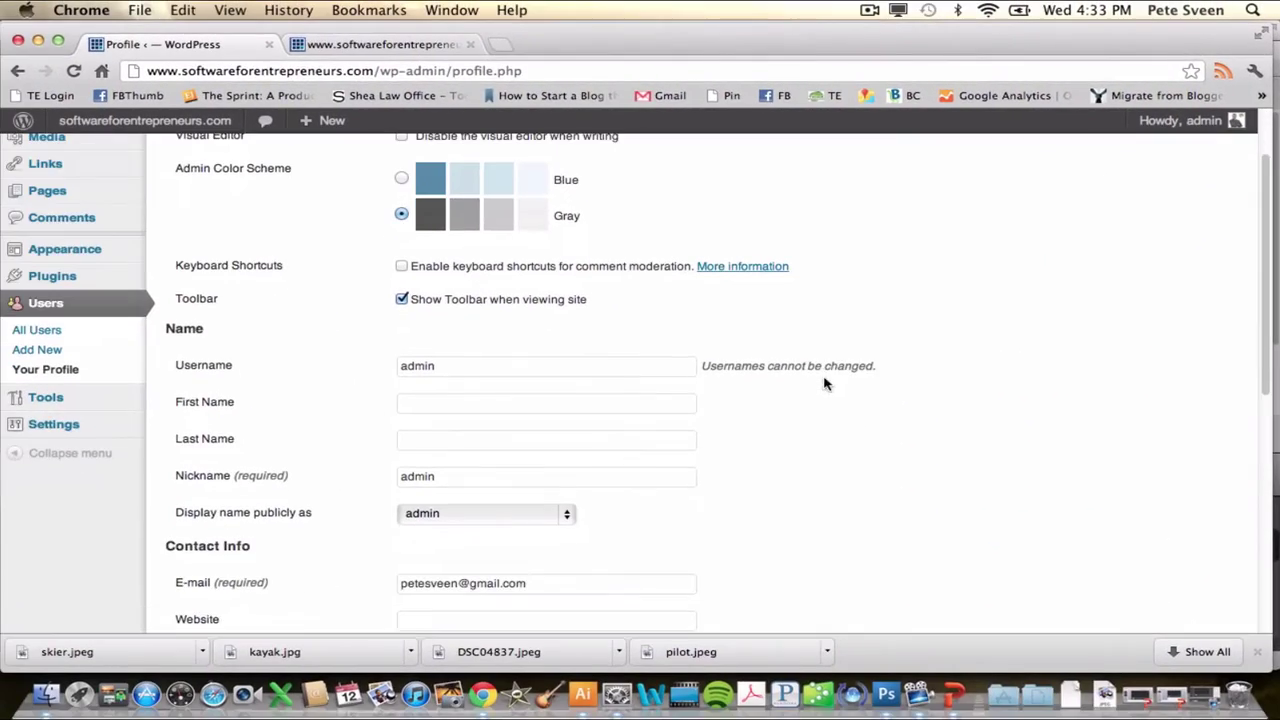
drag(455, 366, 400, 366)
click(459, 370)
scroll(460, 370, down, 10)
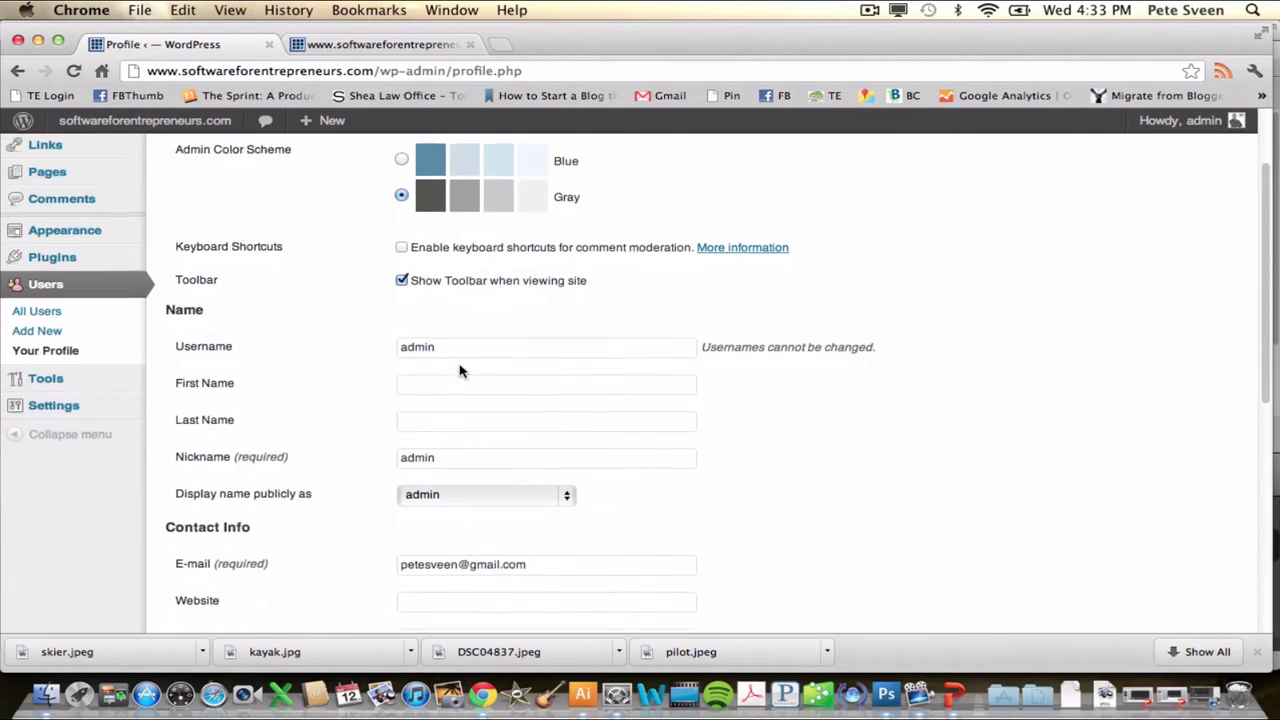
click(457, 424)
text(******)
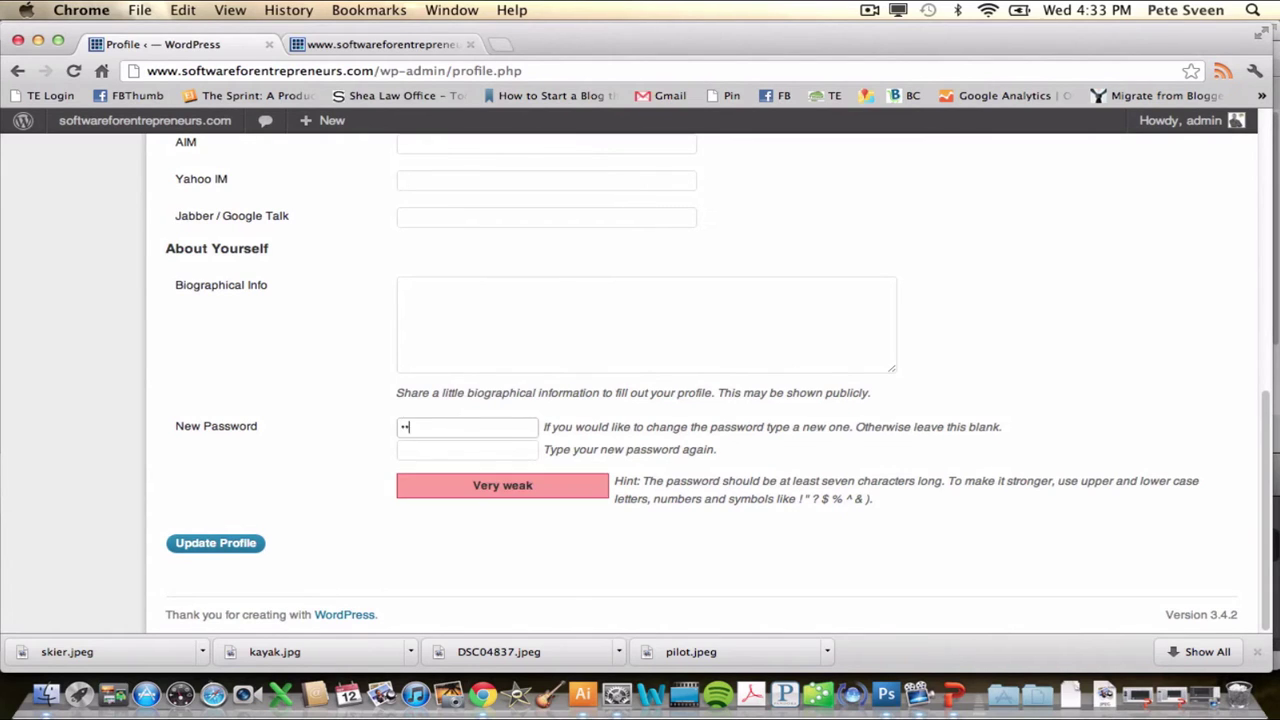
text(**)
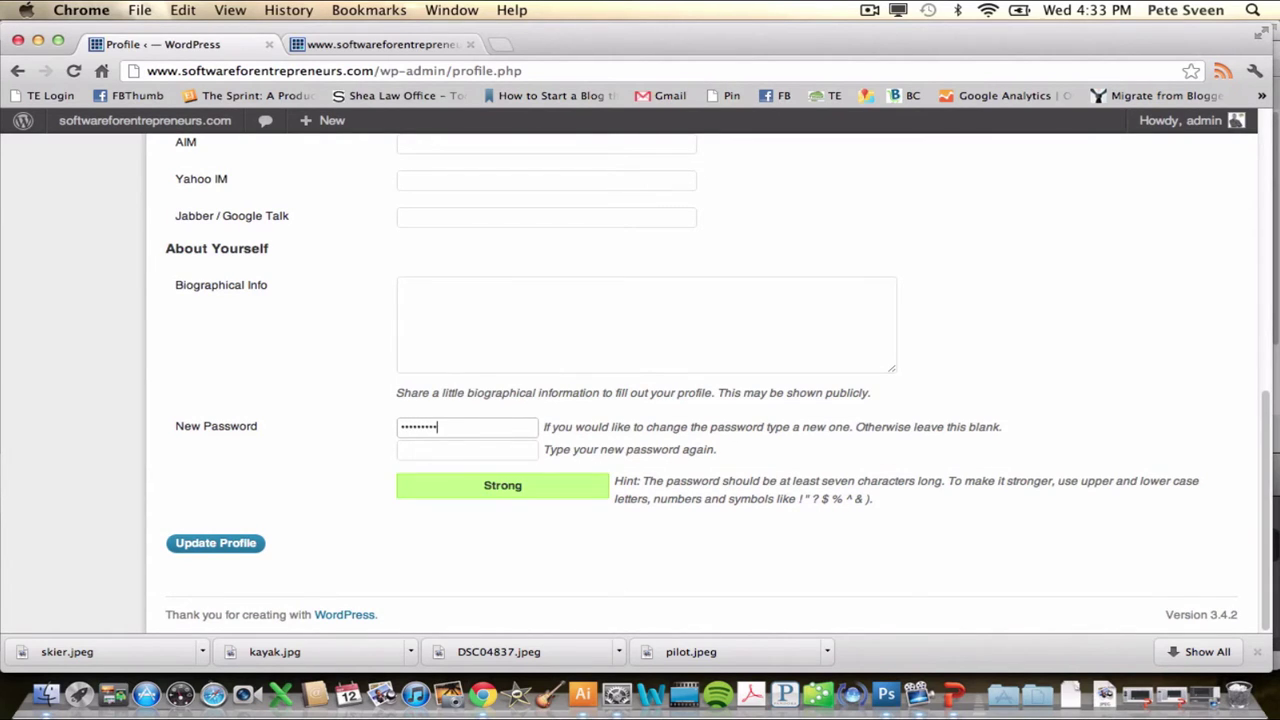
key(Tab)
text(***)
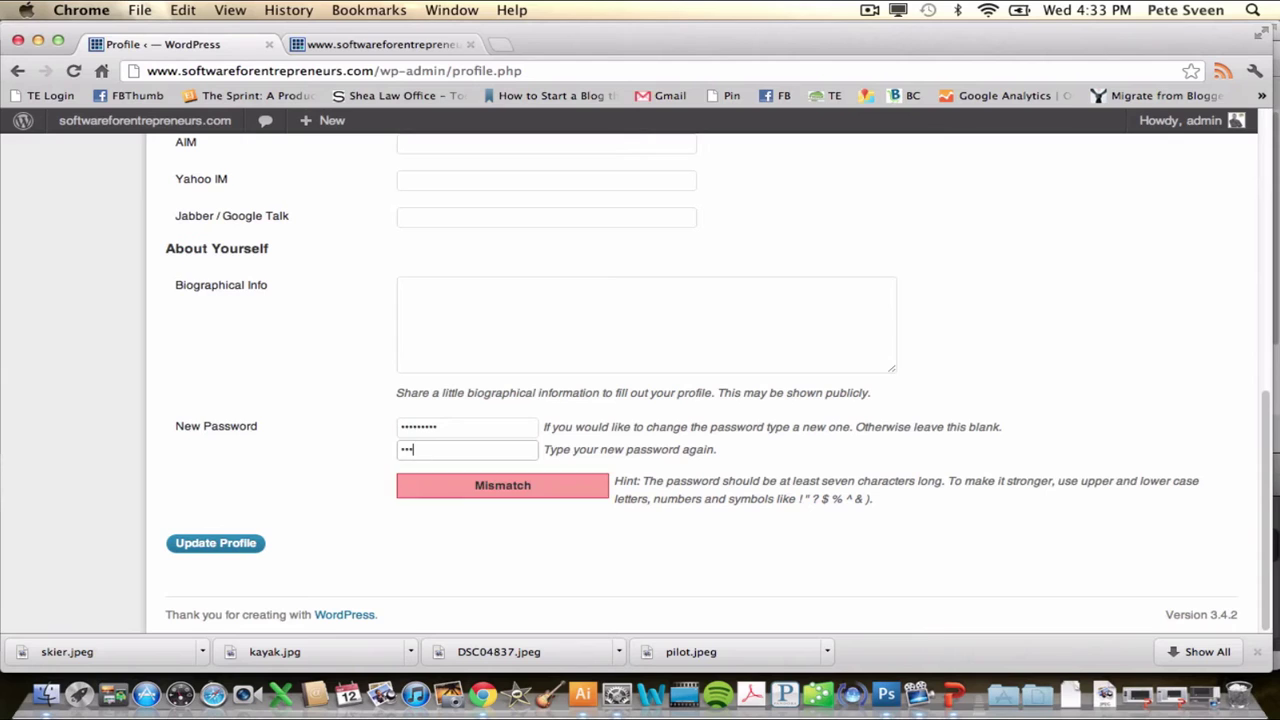
text(*)
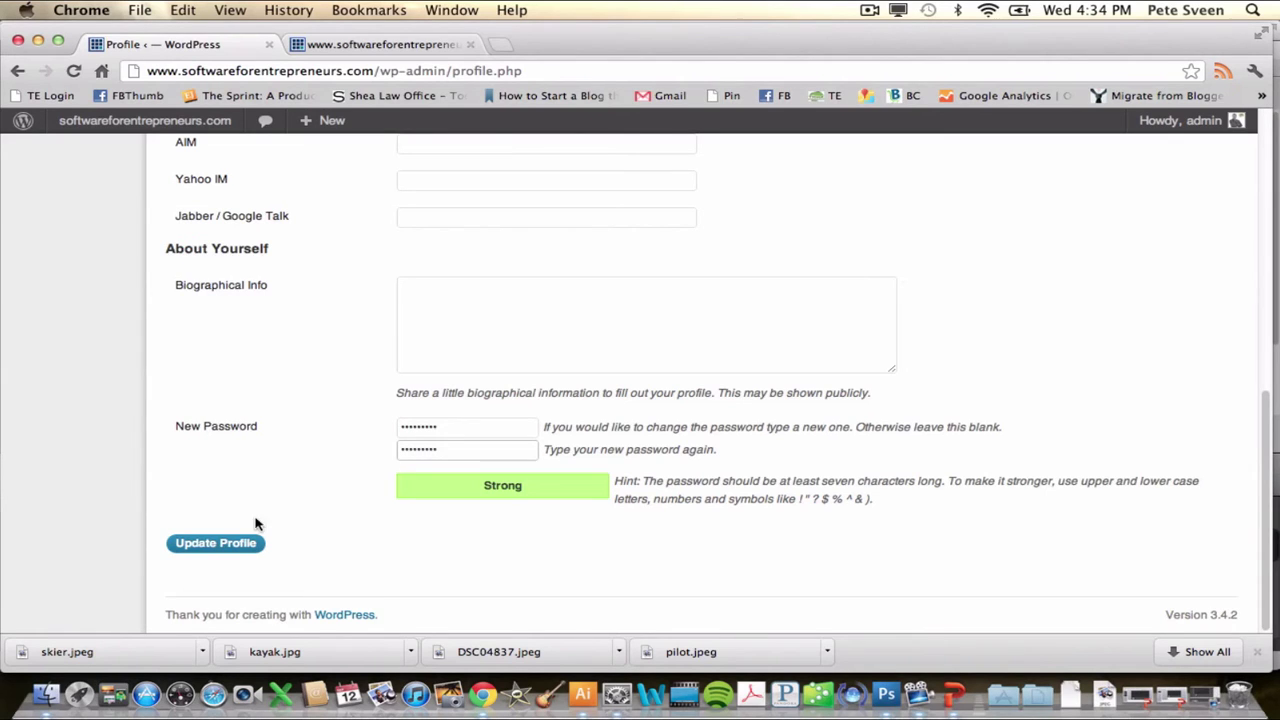
click(233, 553)
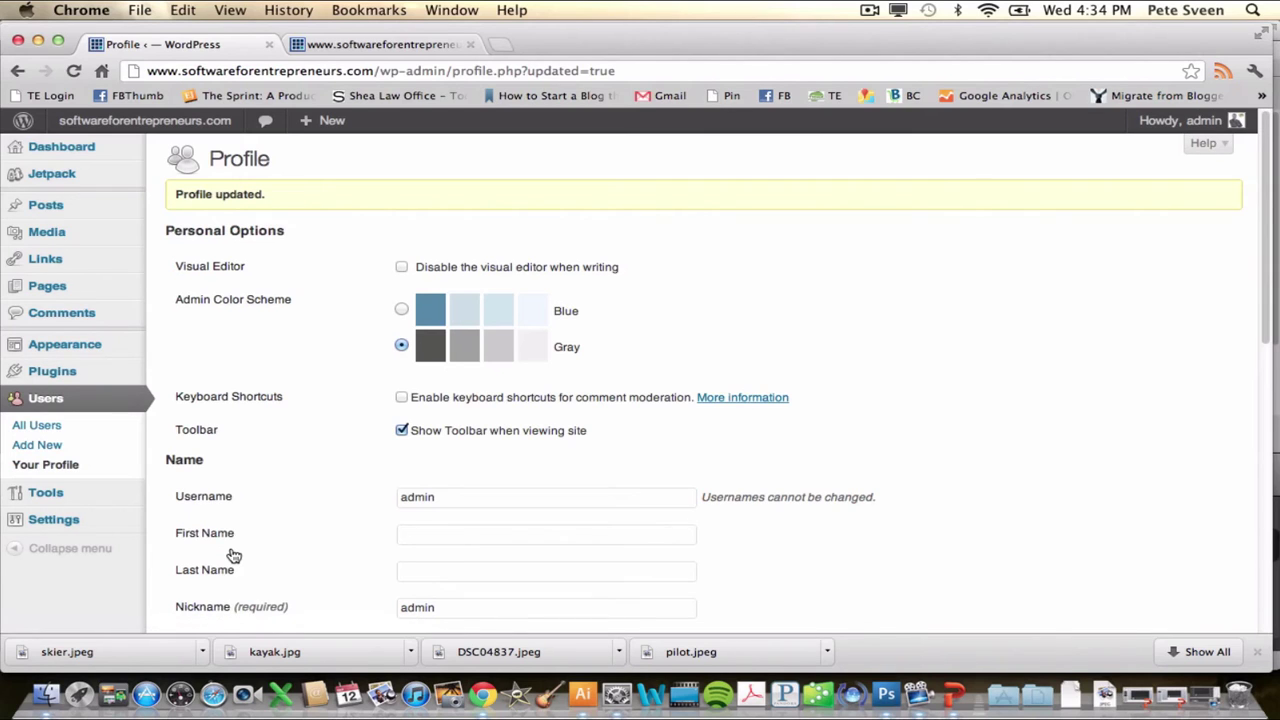
Save 'Software For Entrepreneurs' as the Site Title in General Settings
mouse_move(91, 521)
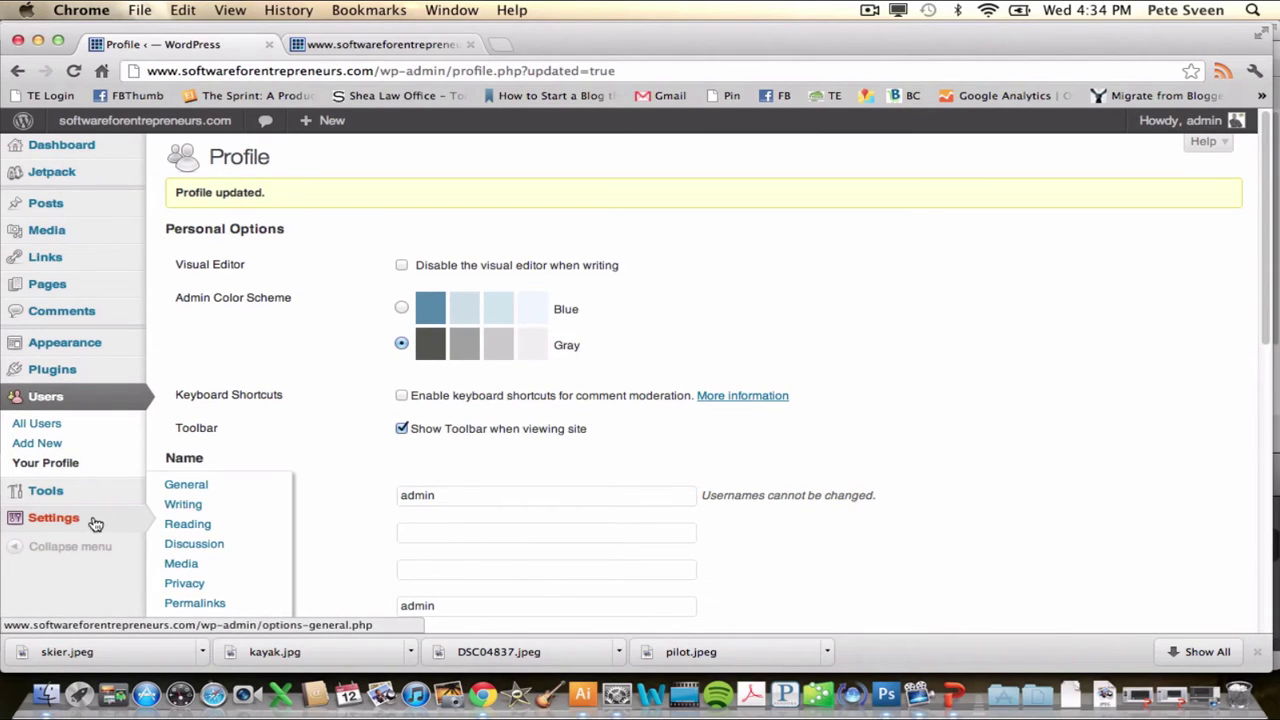
click(211, 487)
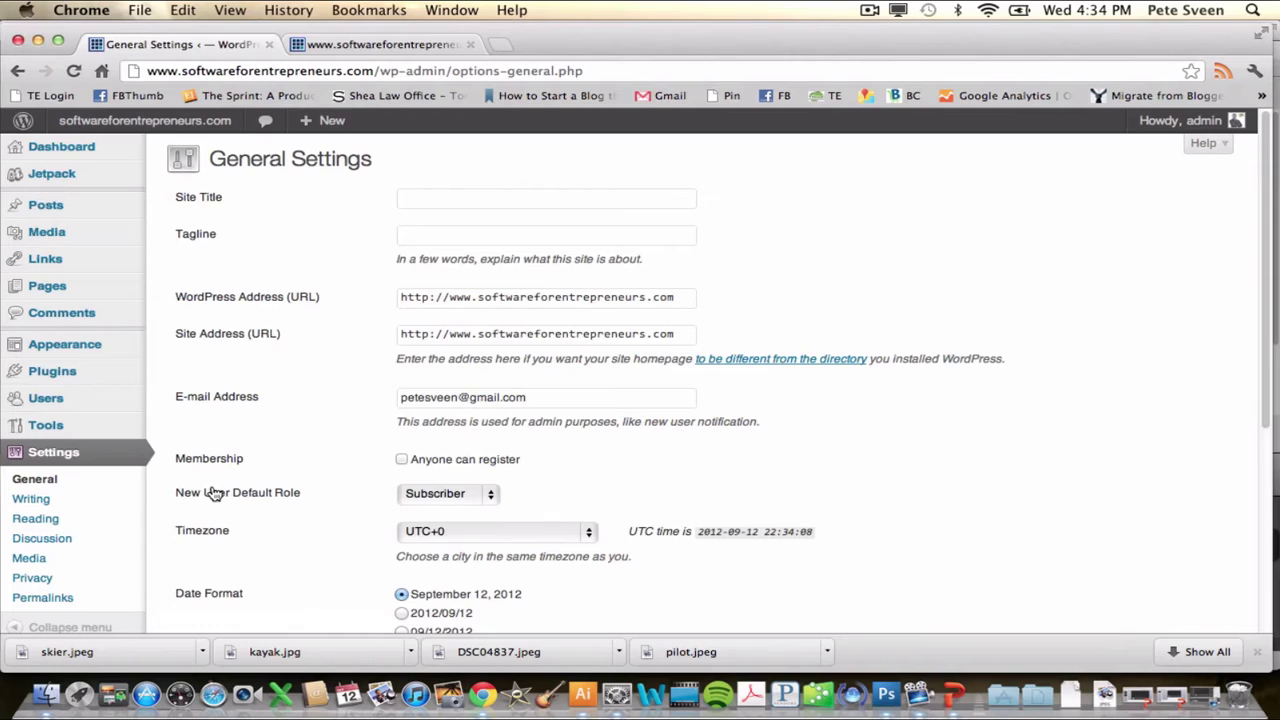
click(453, 192)
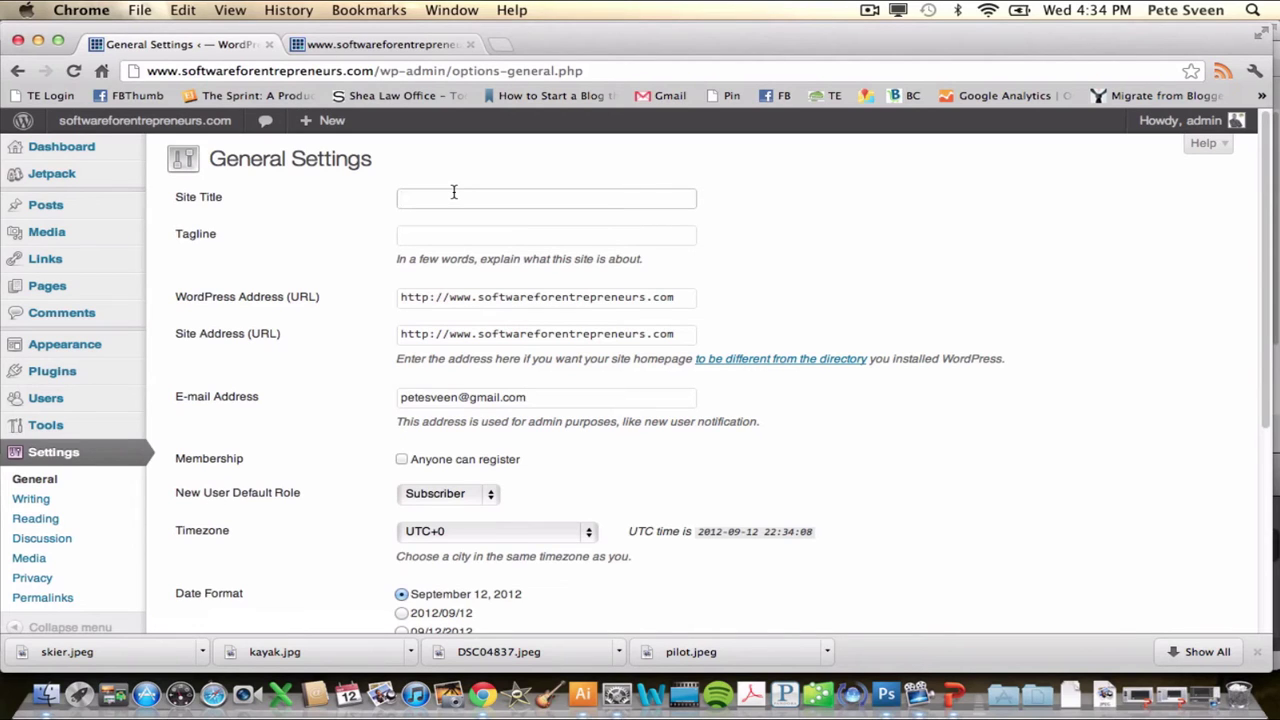
text(Sof)
key(Down)
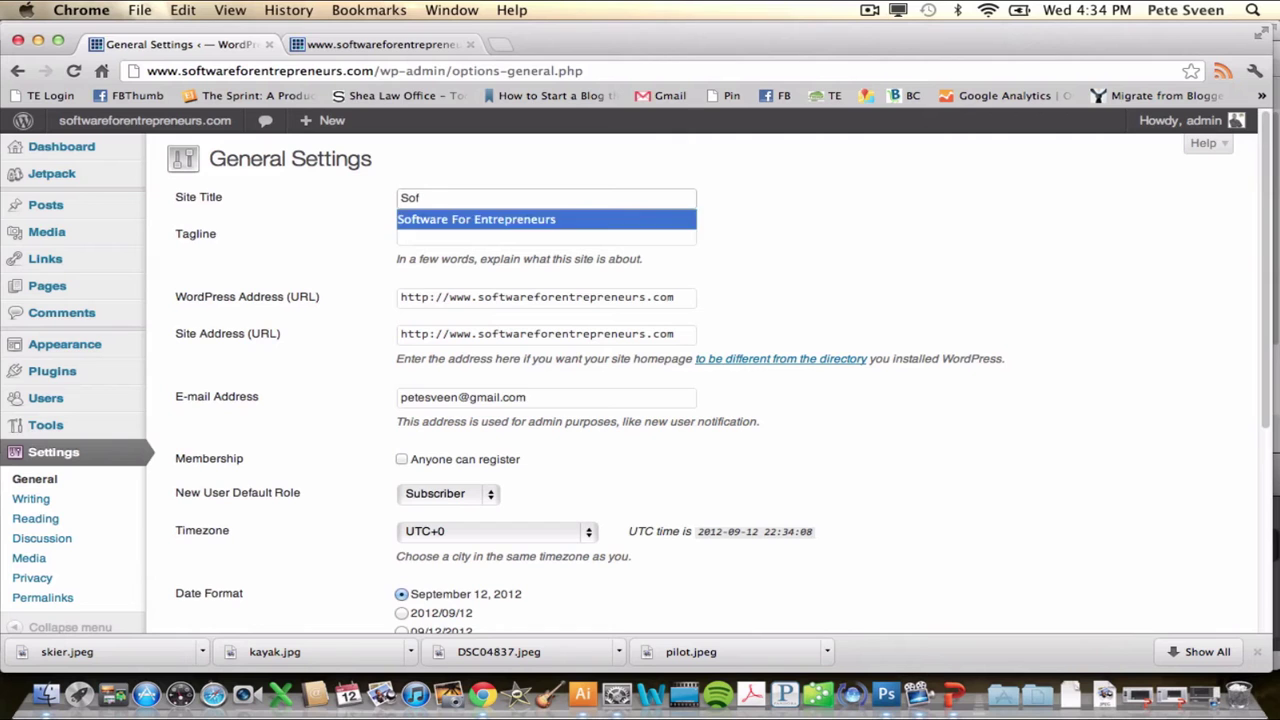
key(Tab)
scroll(530, 240, down, 6)
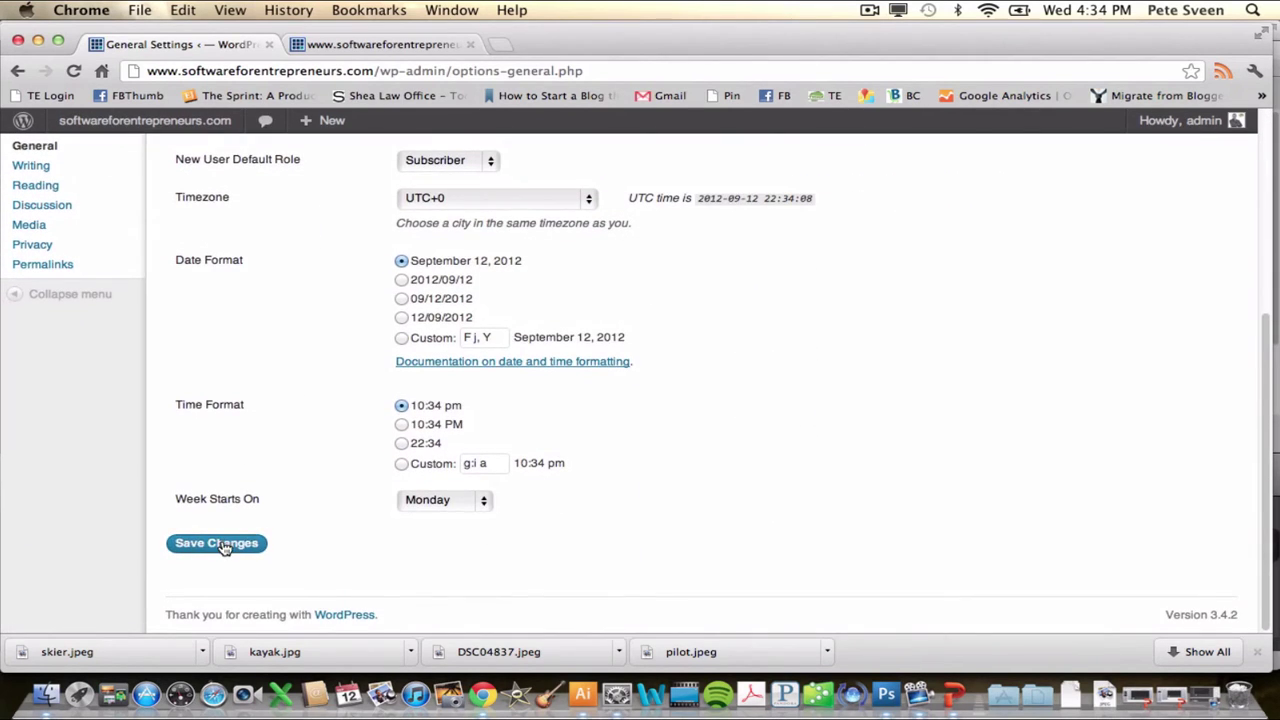
click(218, 543)
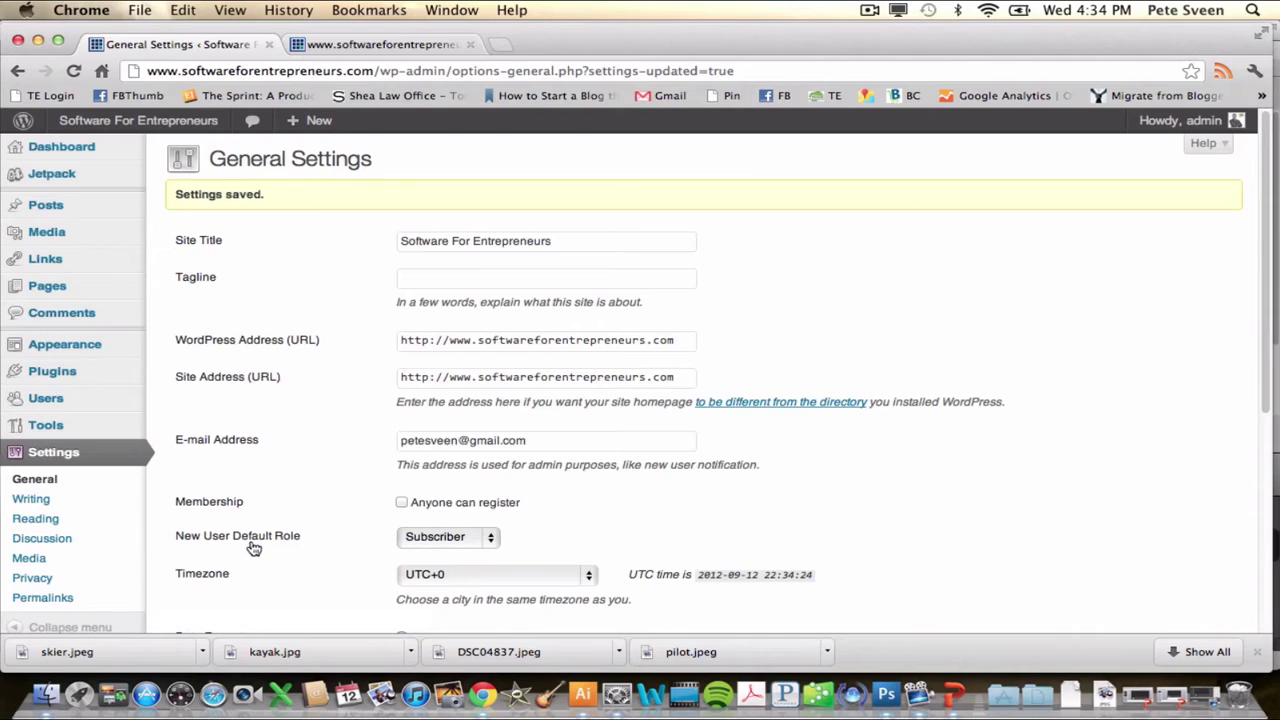
scroll(252, 545, down, 2)
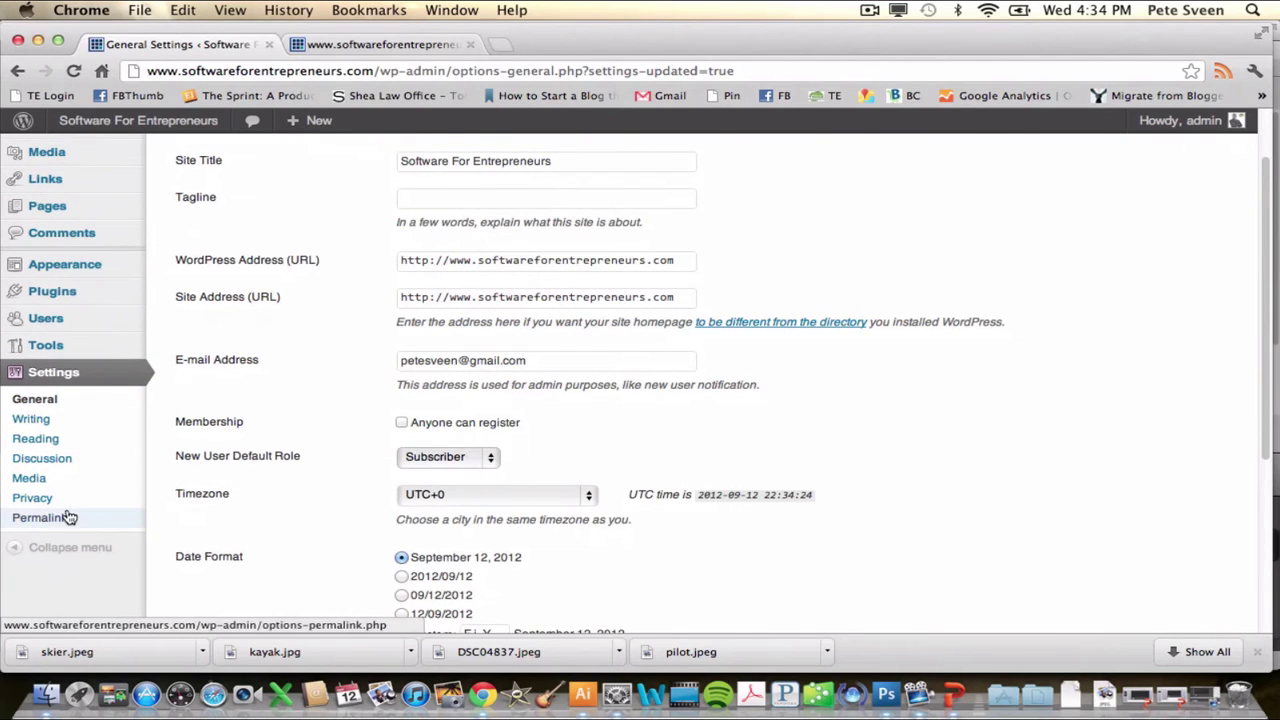
Keep the front page on 'Your latest posts' and save Reading Settings
click(35, 439)
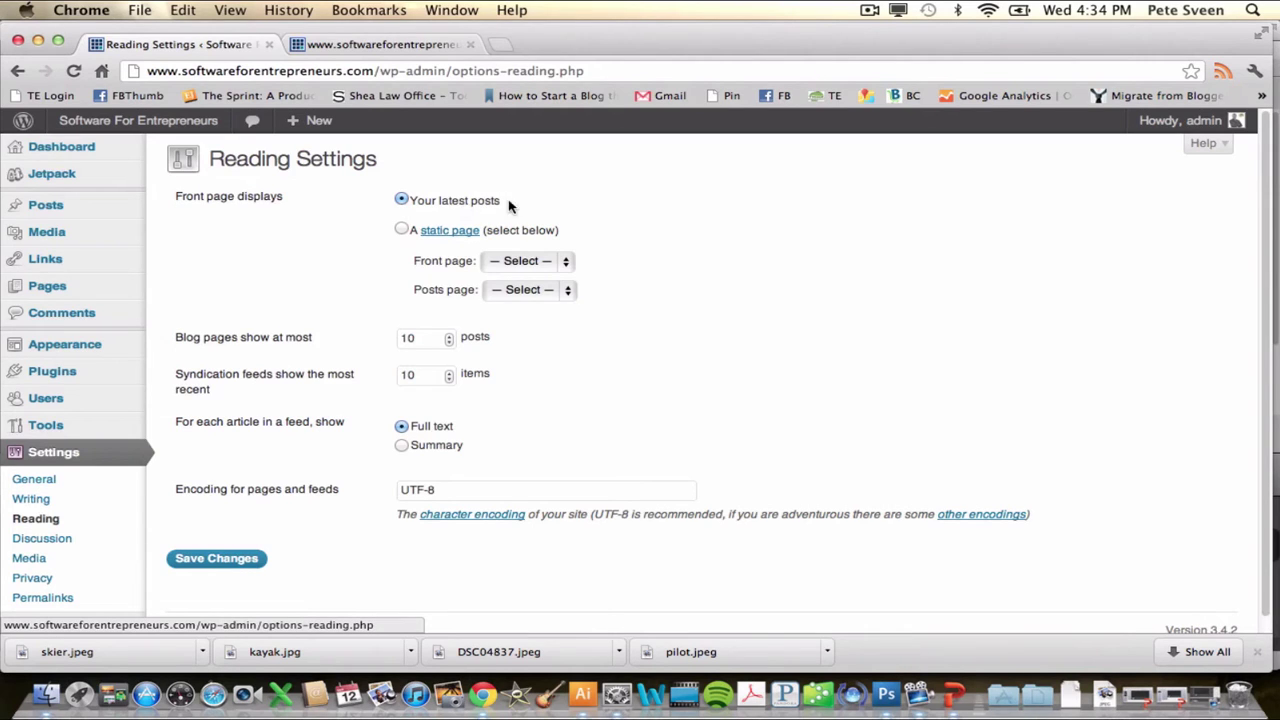
click(402, 231)
click(506, 289)
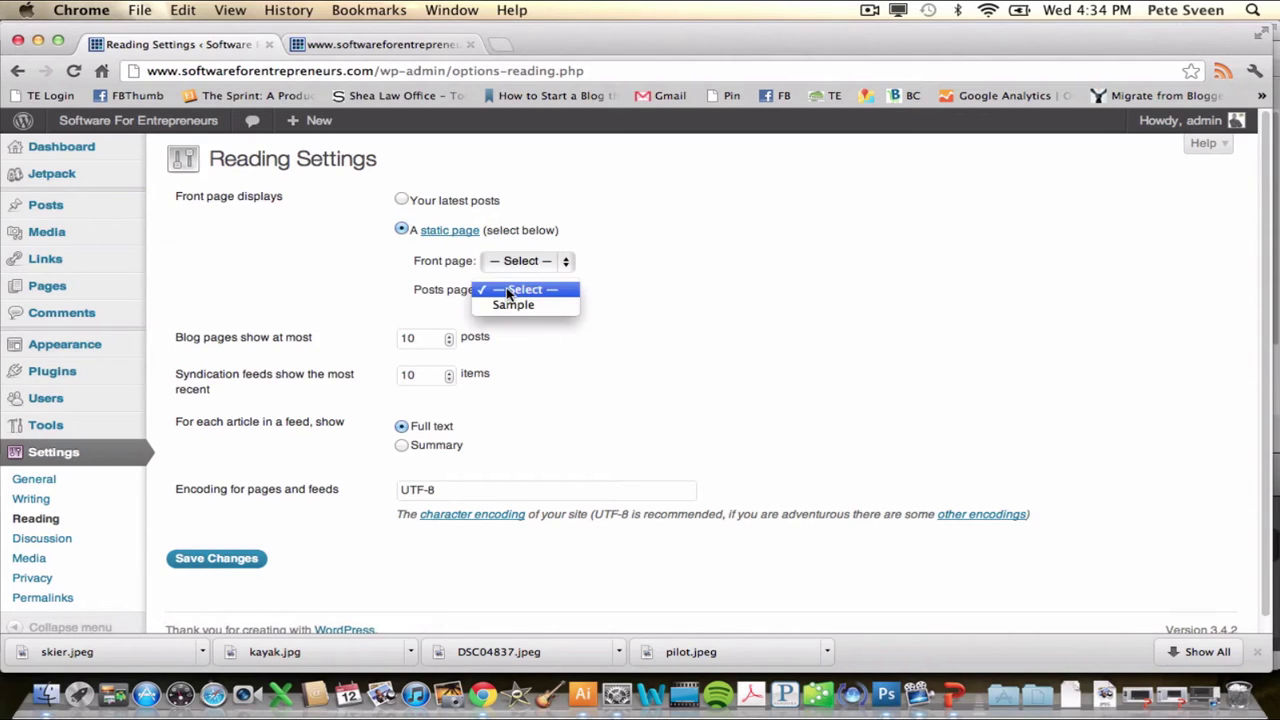
click(506, 289)
click(402, 201)
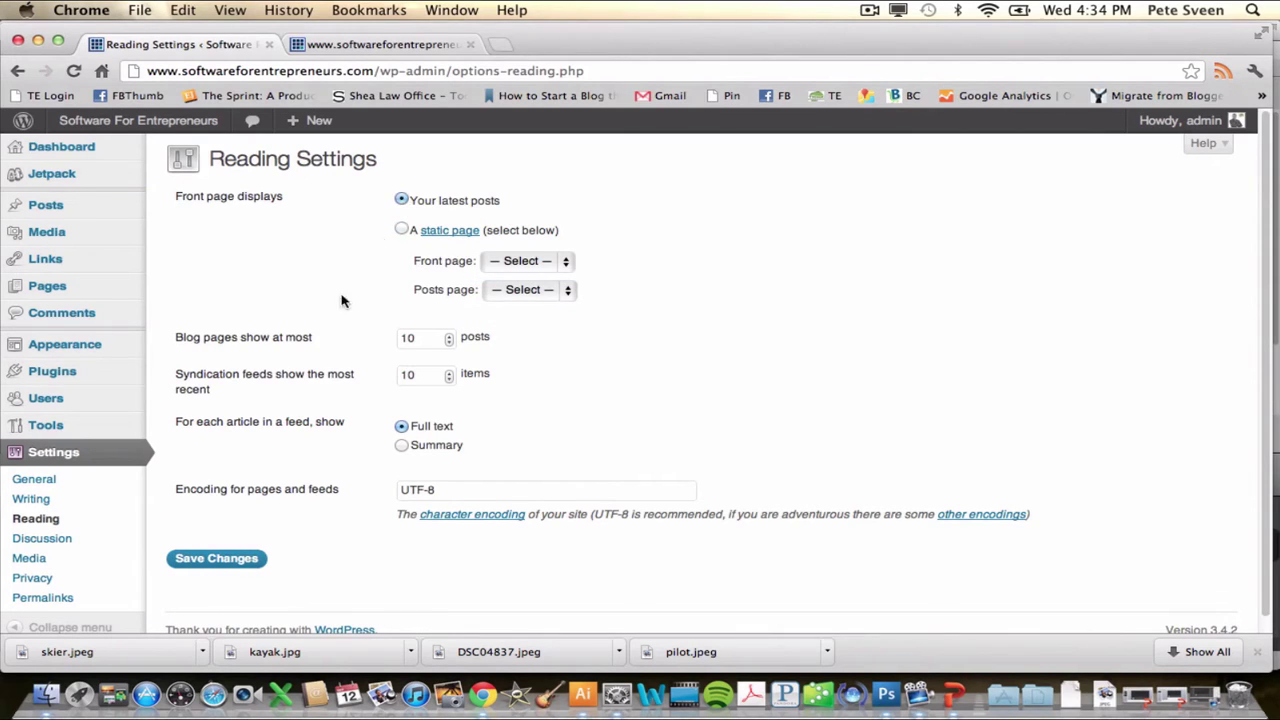
click(247, 557)
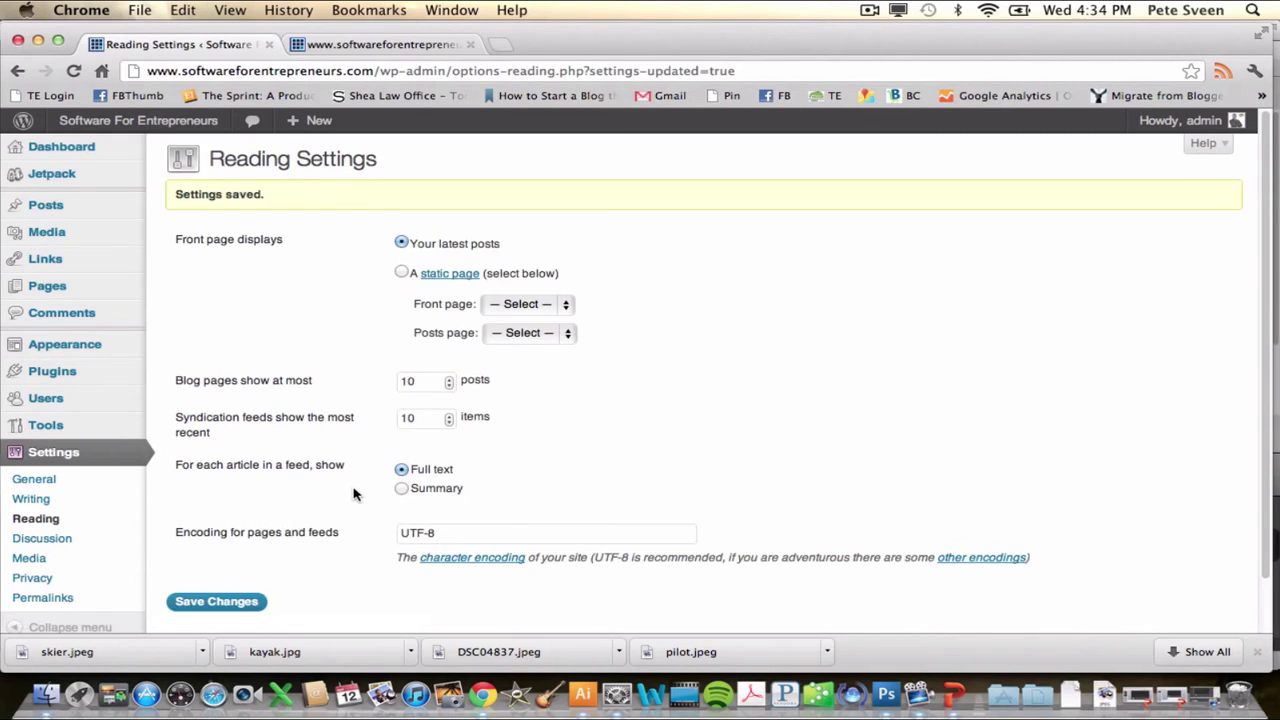
scroll(353, 493, down, 2)
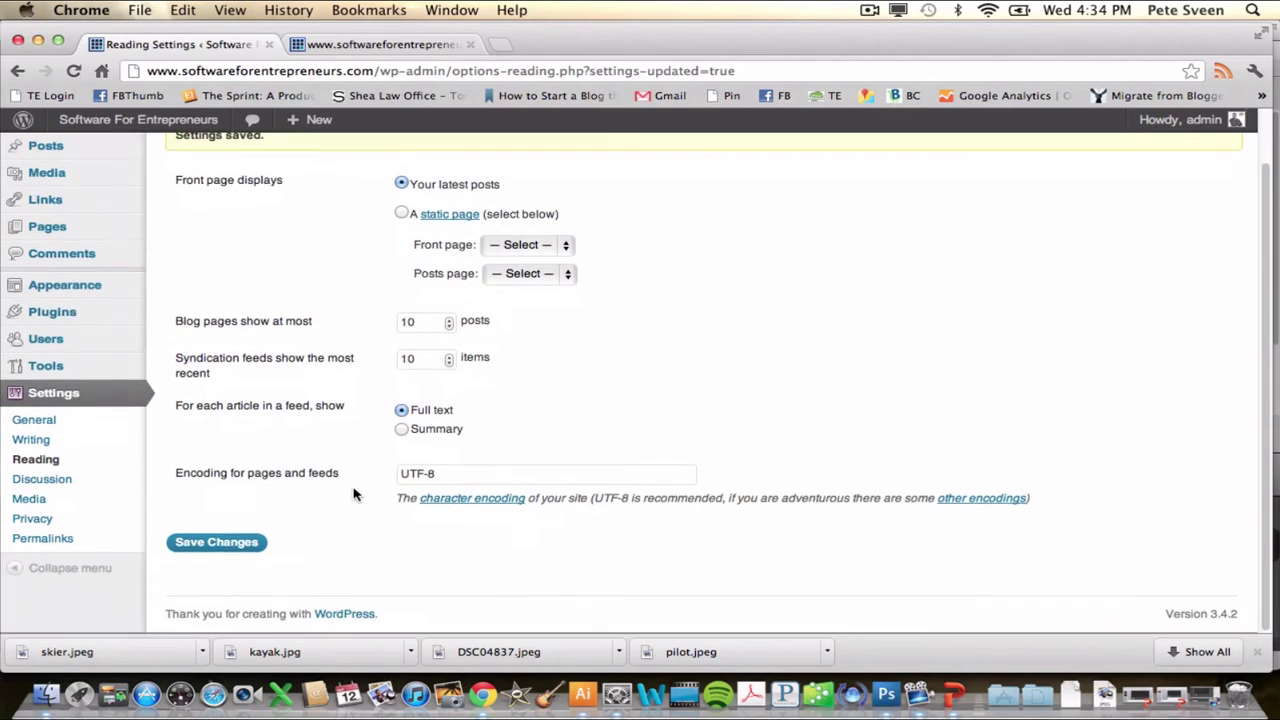
Save the Post name (/%postname%/) permalink structure
click(66, 541)
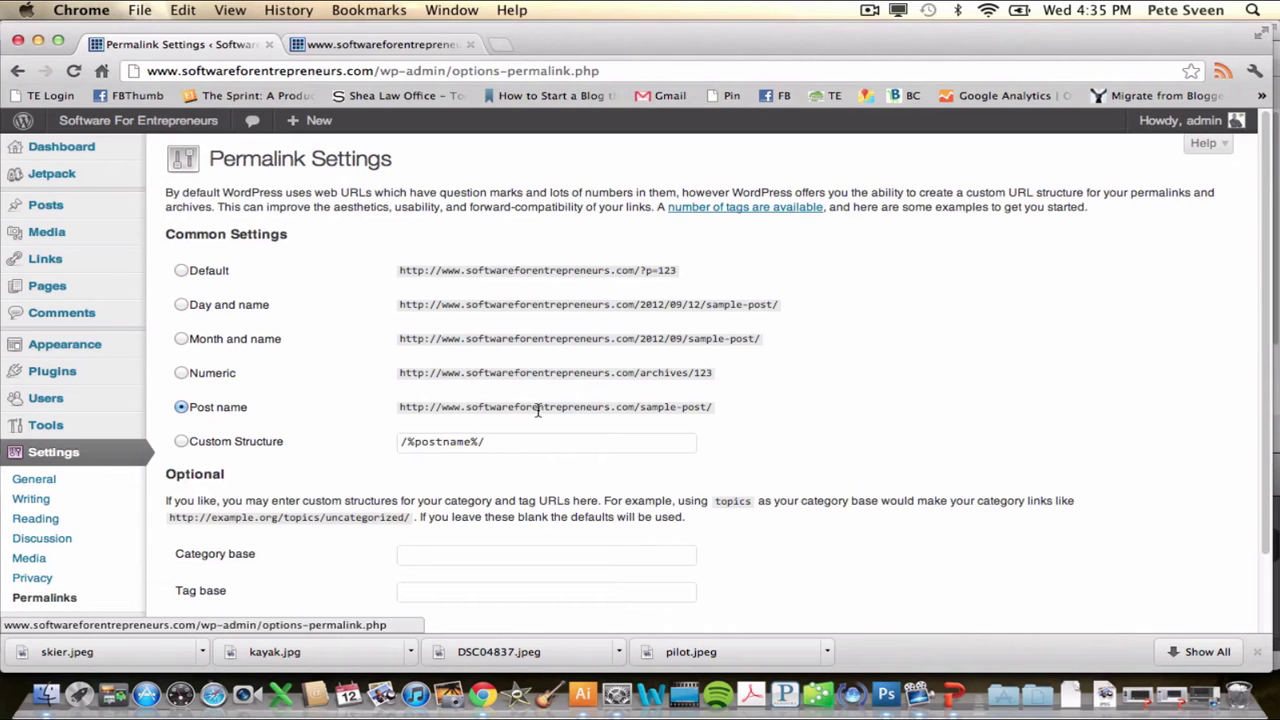
scroll(563, 410, down, 2)
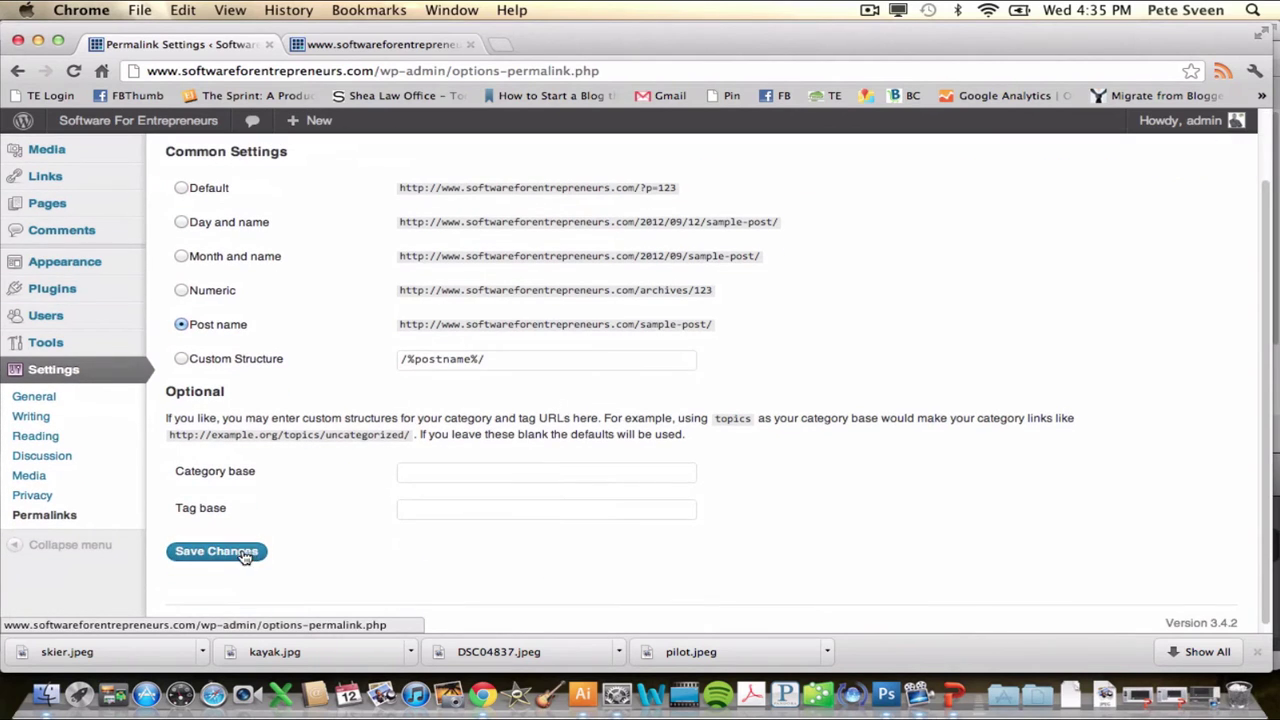
click(244, 556)
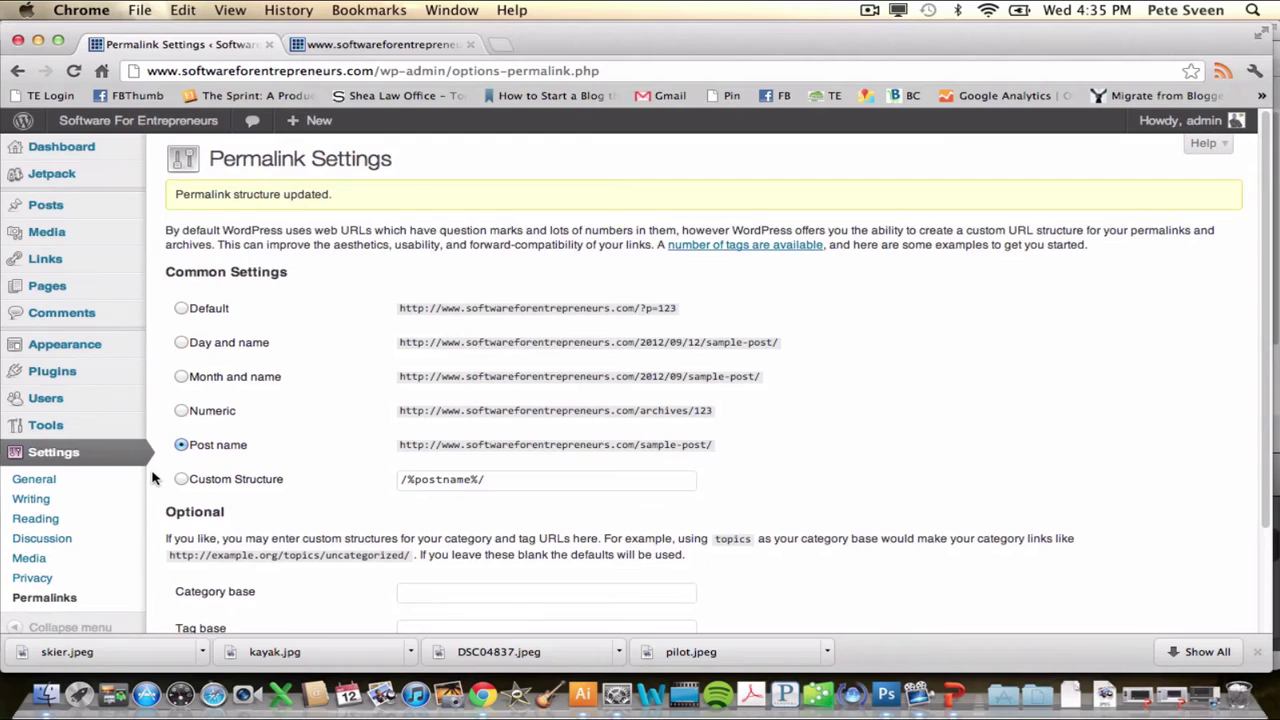
mouse_move(106, 356)
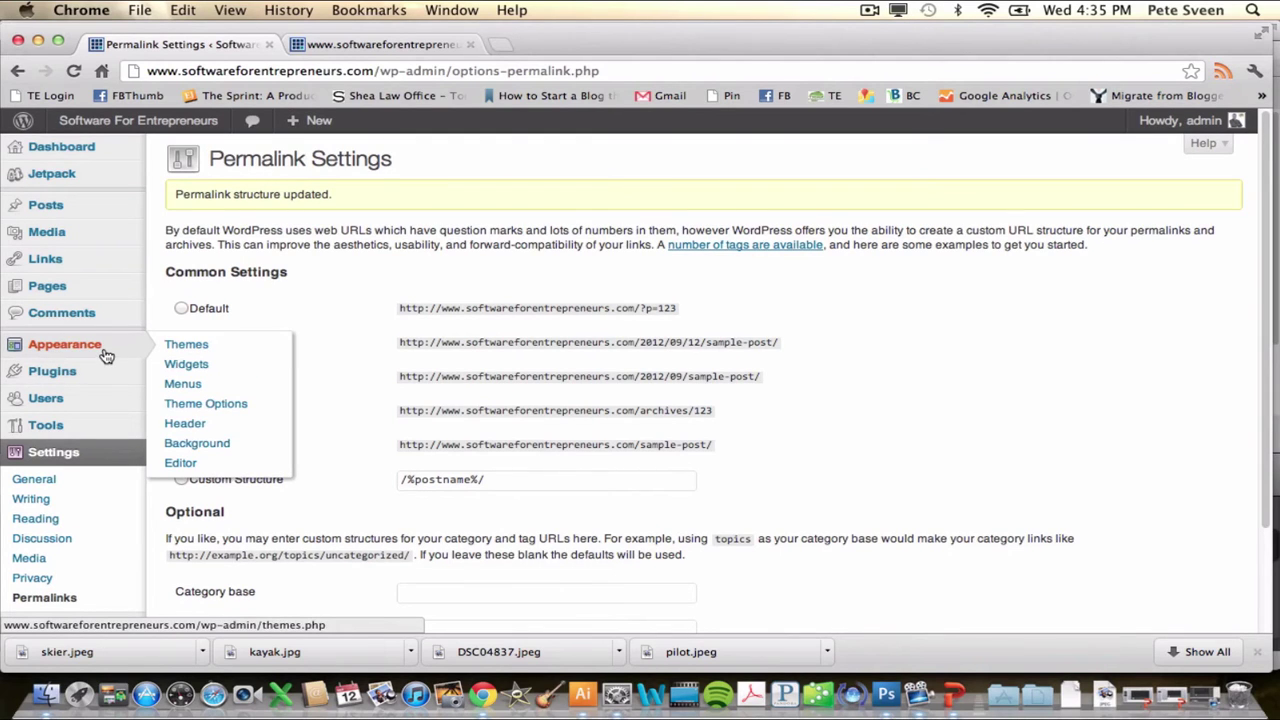
Open Appearance > Themes and review Twenty Eleven 1.4 as the current theme
click(180, 350)
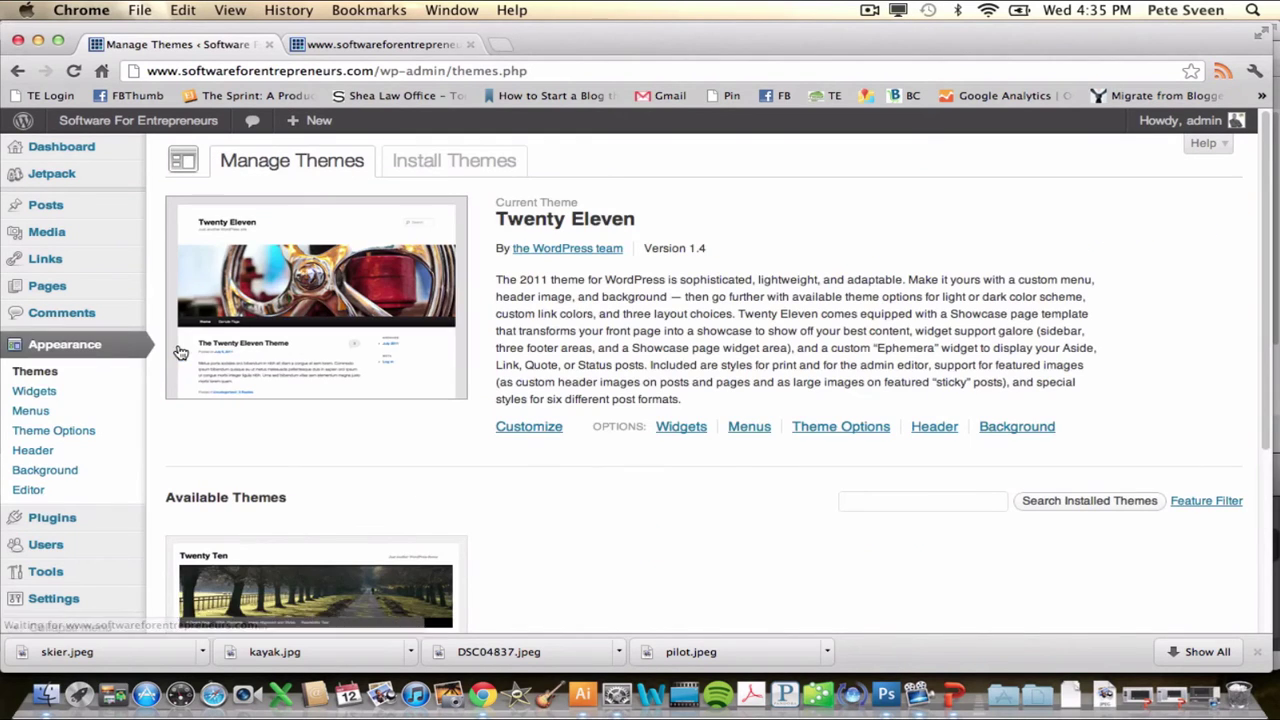
drag(640, 222, 497, 224)
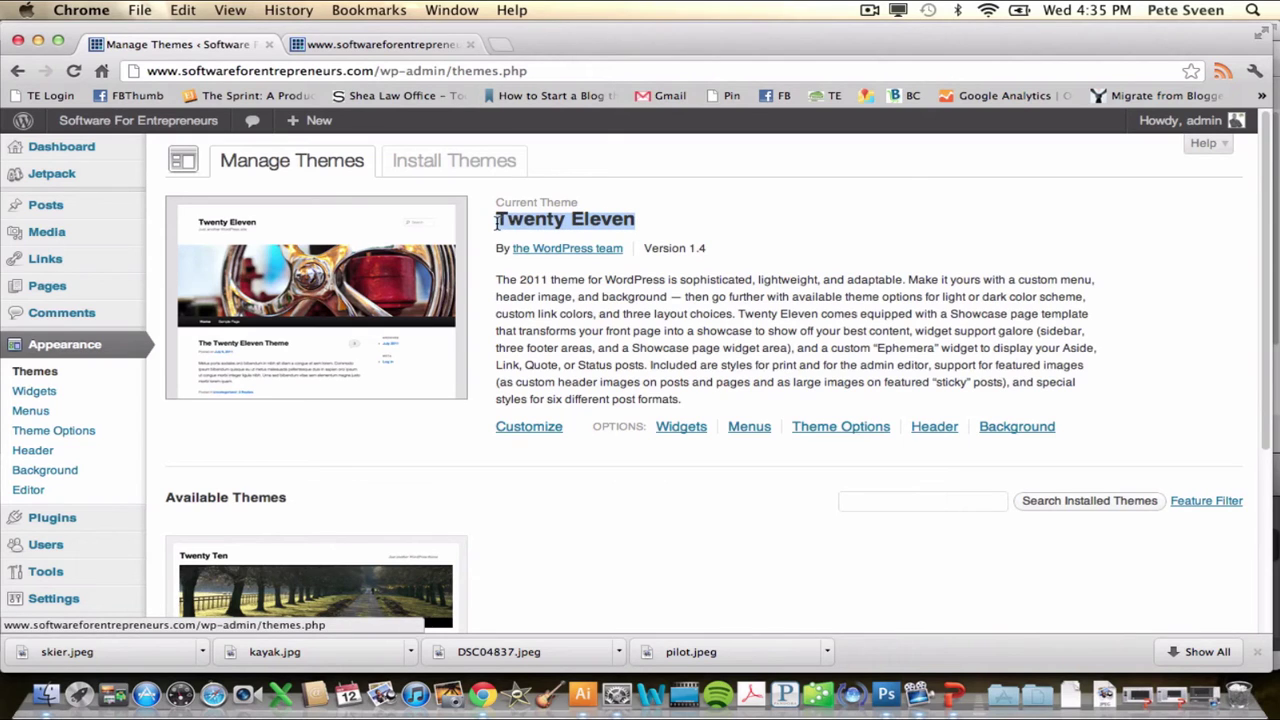
click(641, 229)
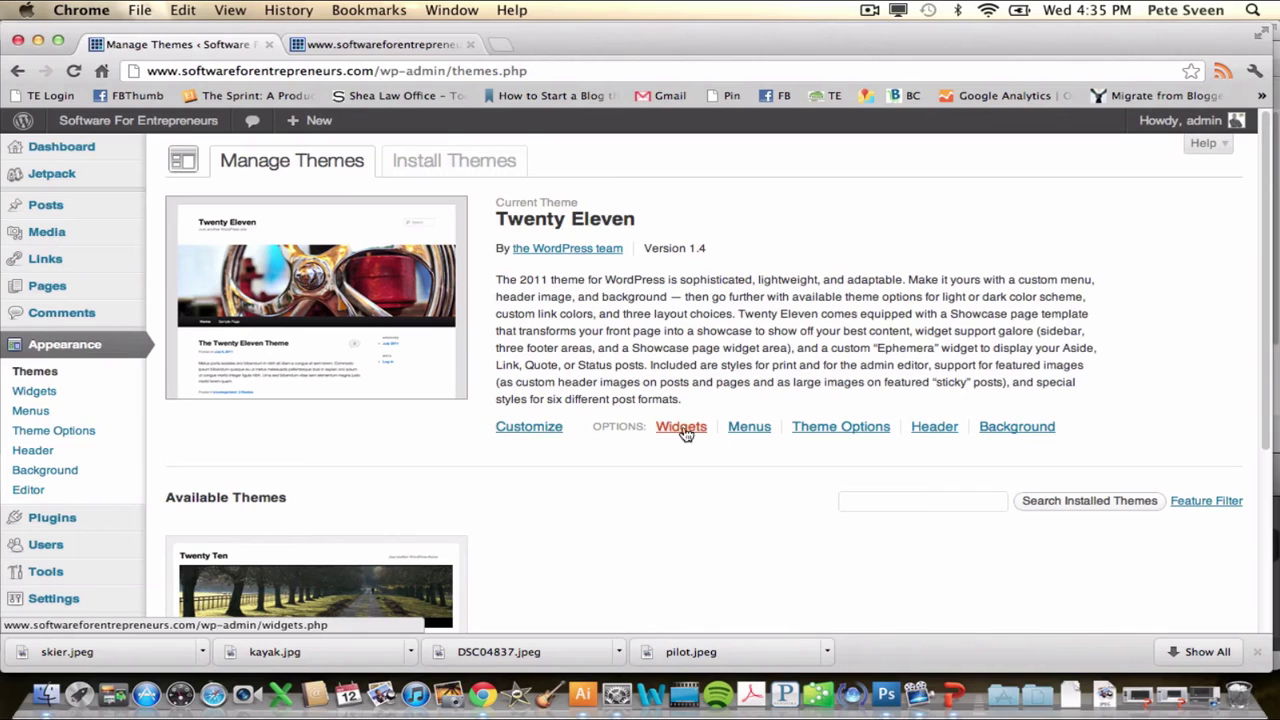
Open the Header settings and compare them with the live site's current header image
click(926, 428)
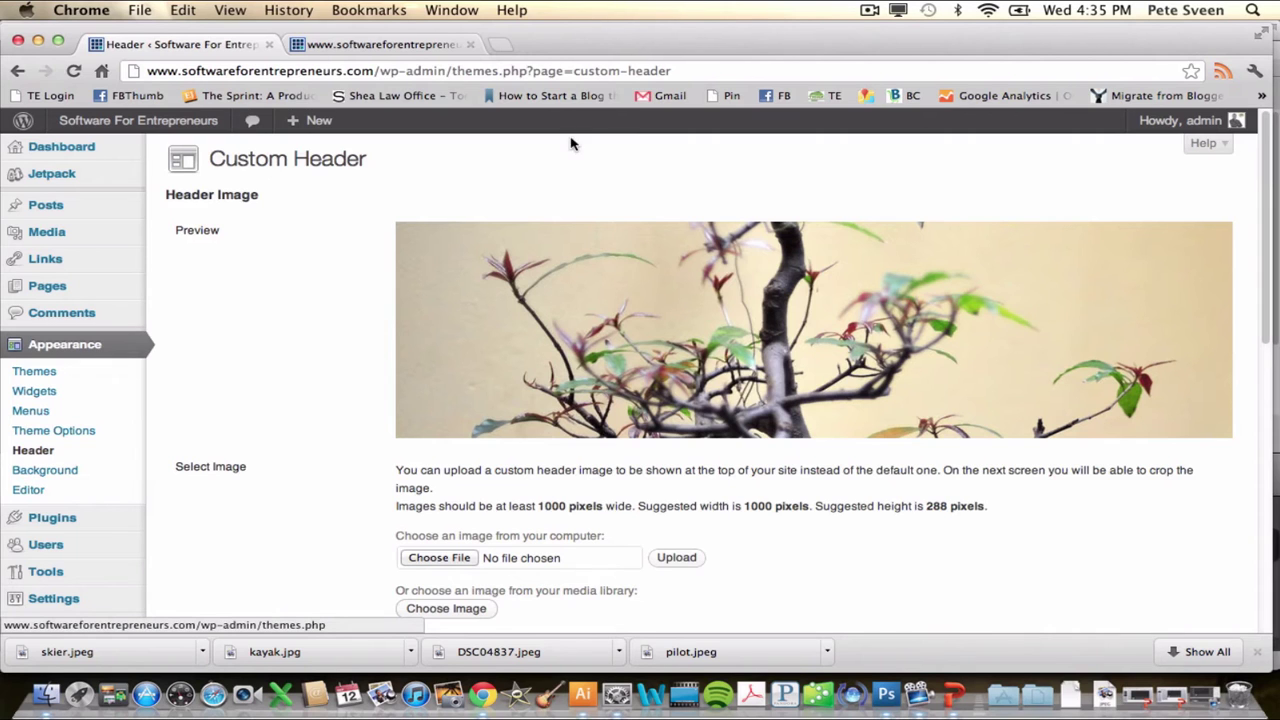
click(446, 50)
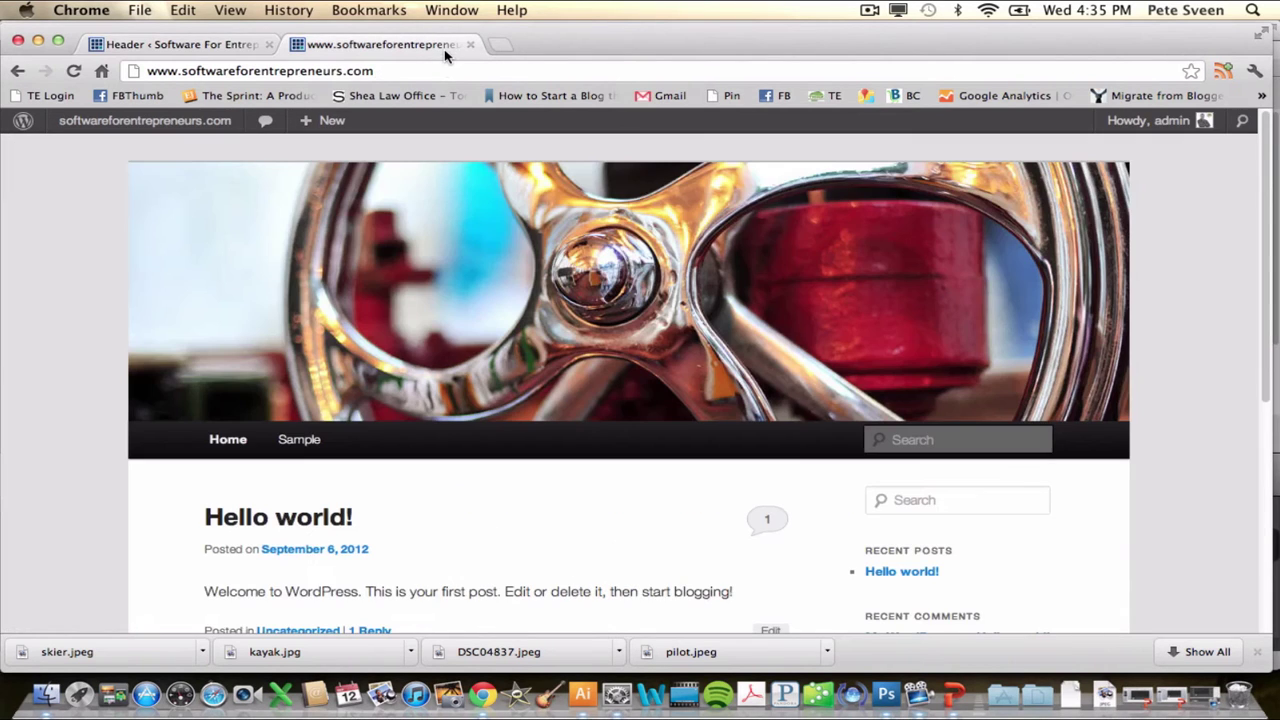
scroll(640, 398, down, 5)
scroll(640, 398, up, 5)
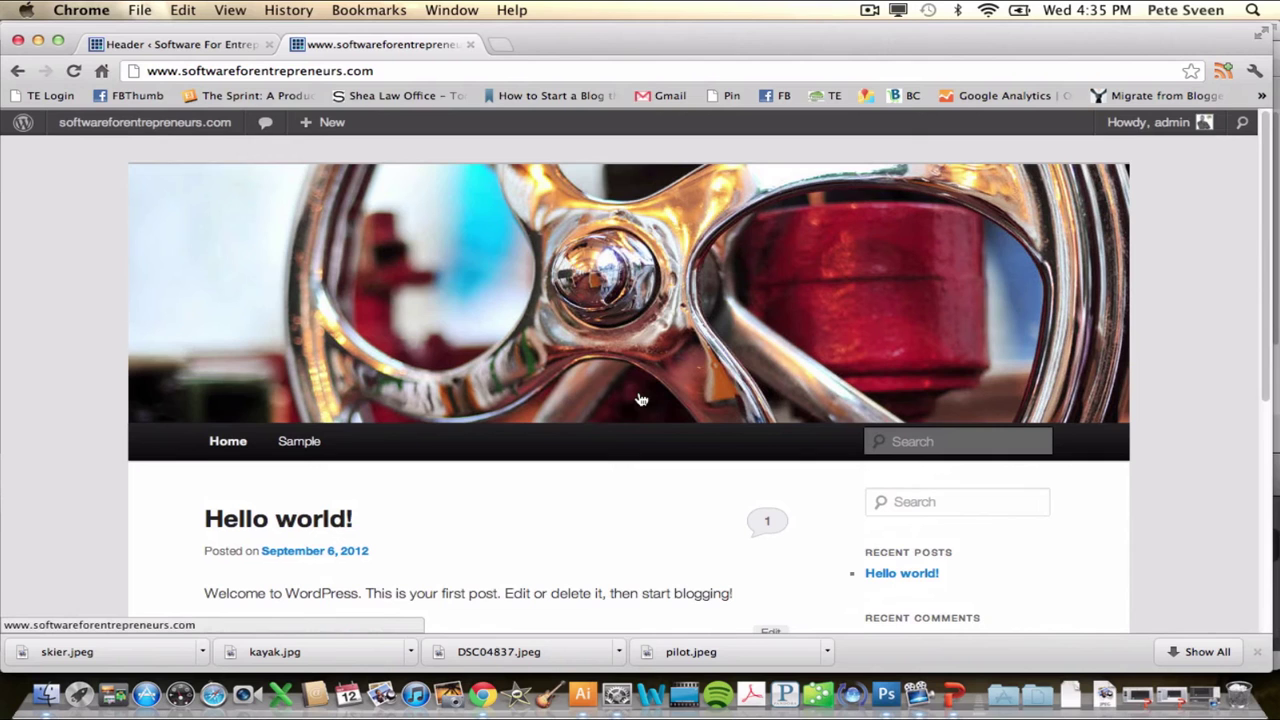
click(241, 46)
Remove the header image, enable Show header text, and save the header
scroll(488, 305, down, 3)
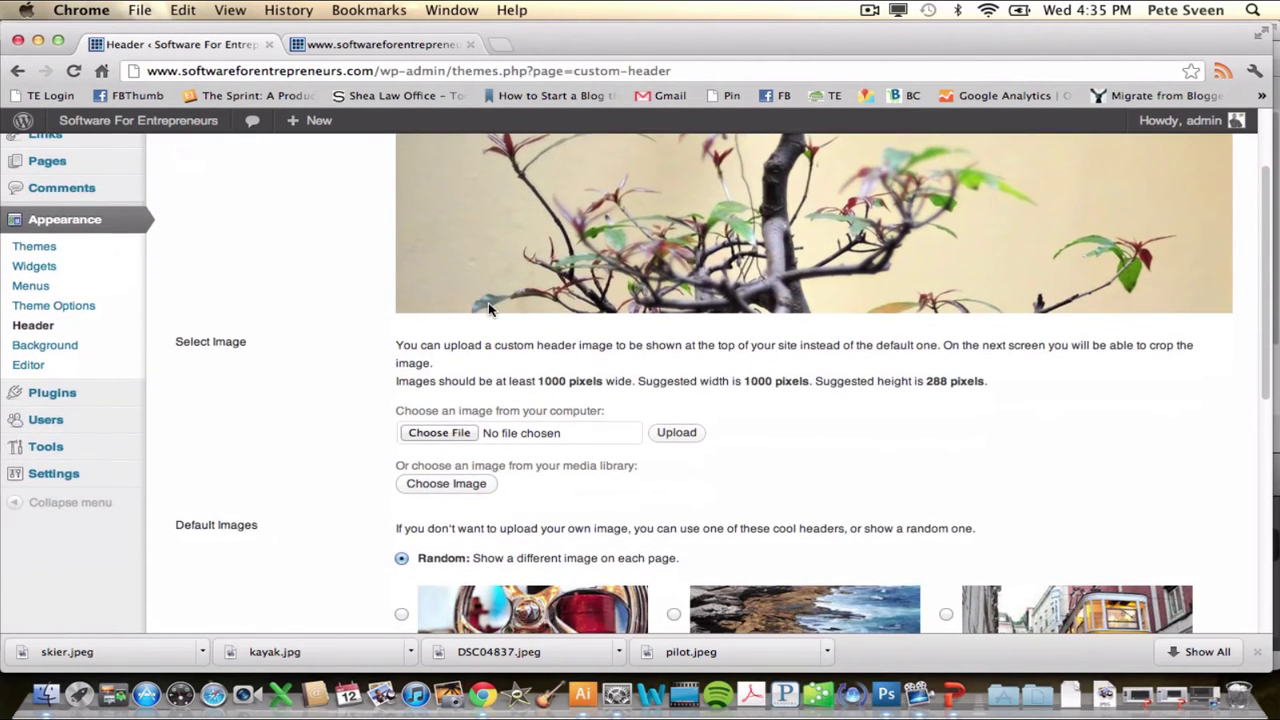
scroll(488, 305, down, 10)
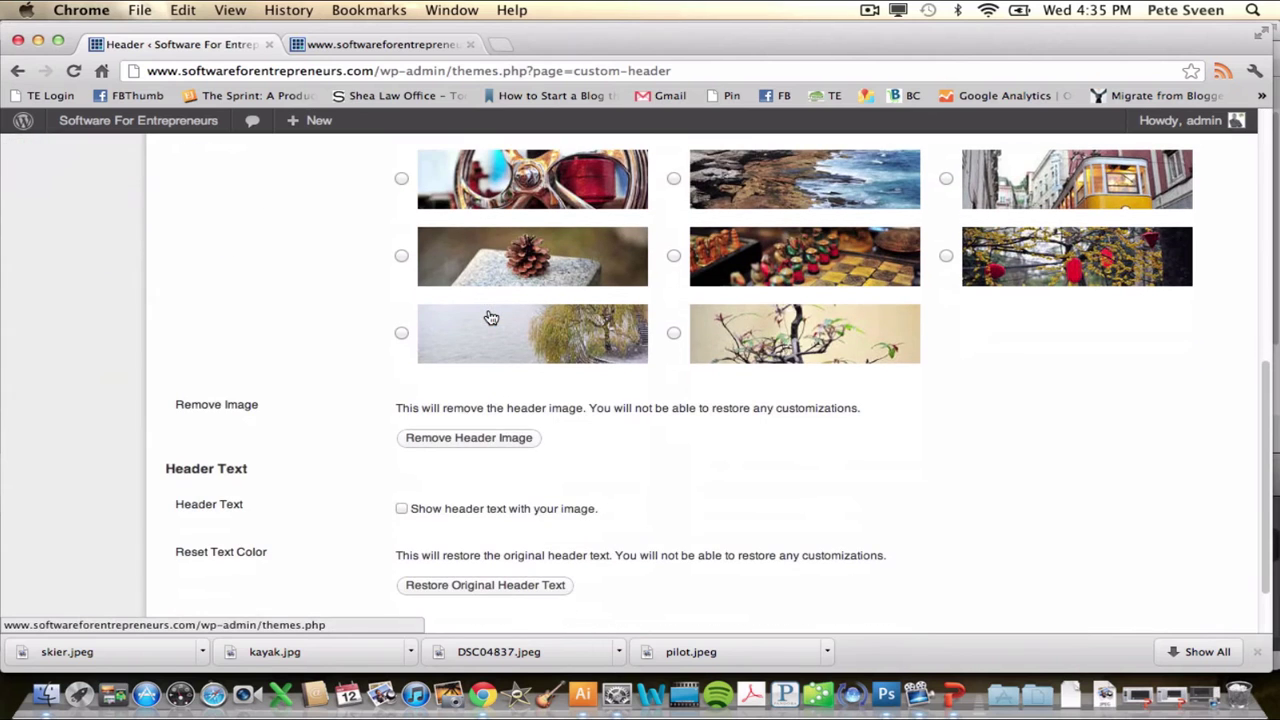
click(466, 437)
scroll(588, 380, down, 8)
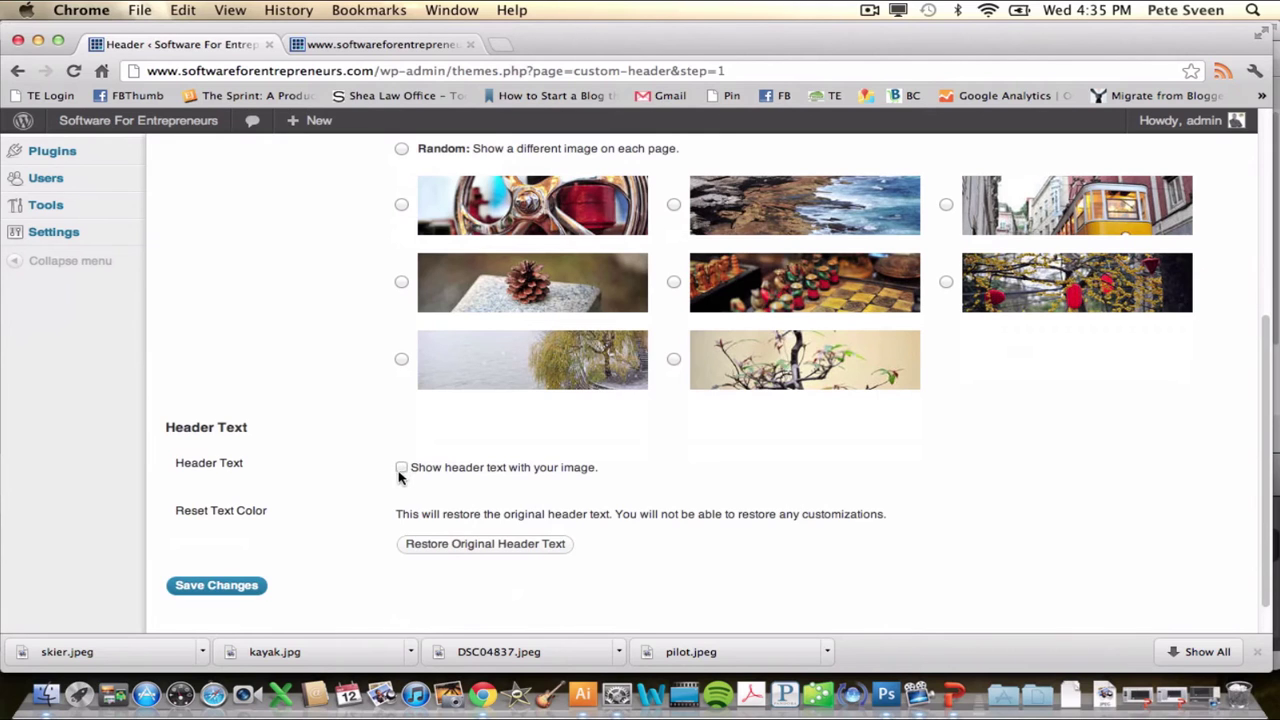
click(401, 468)
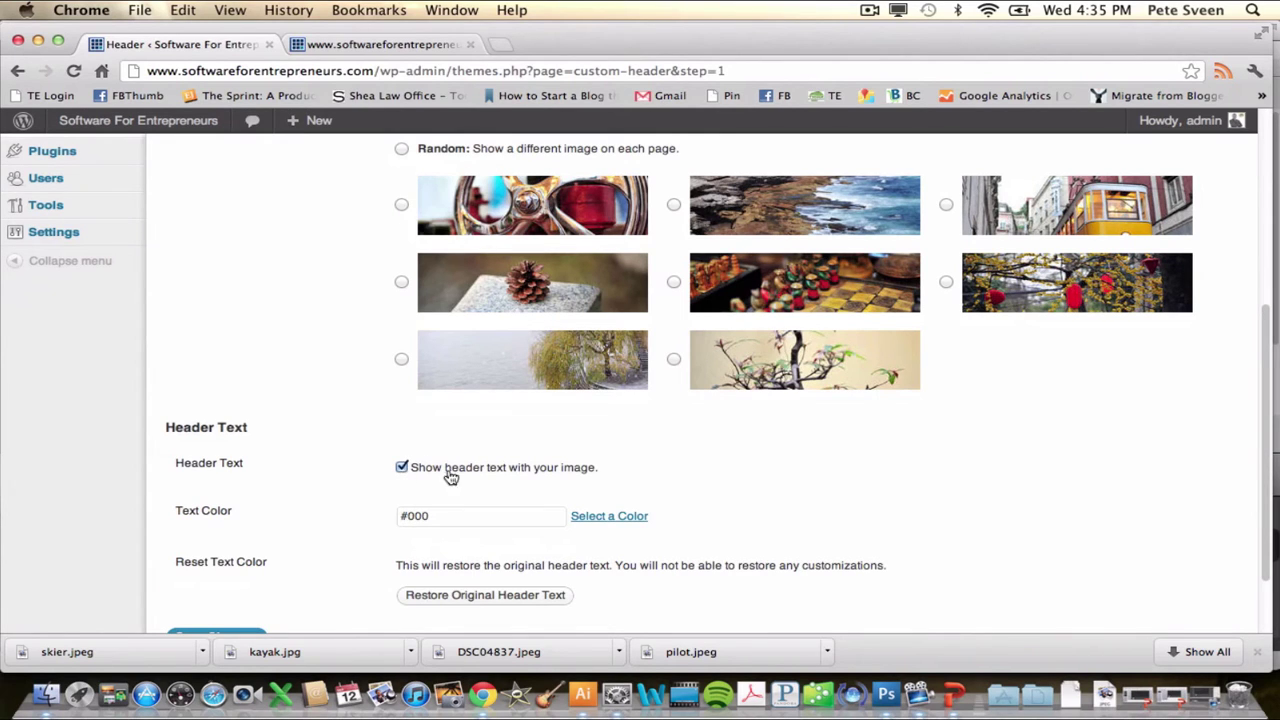
scroll(497, 477, down, 2)
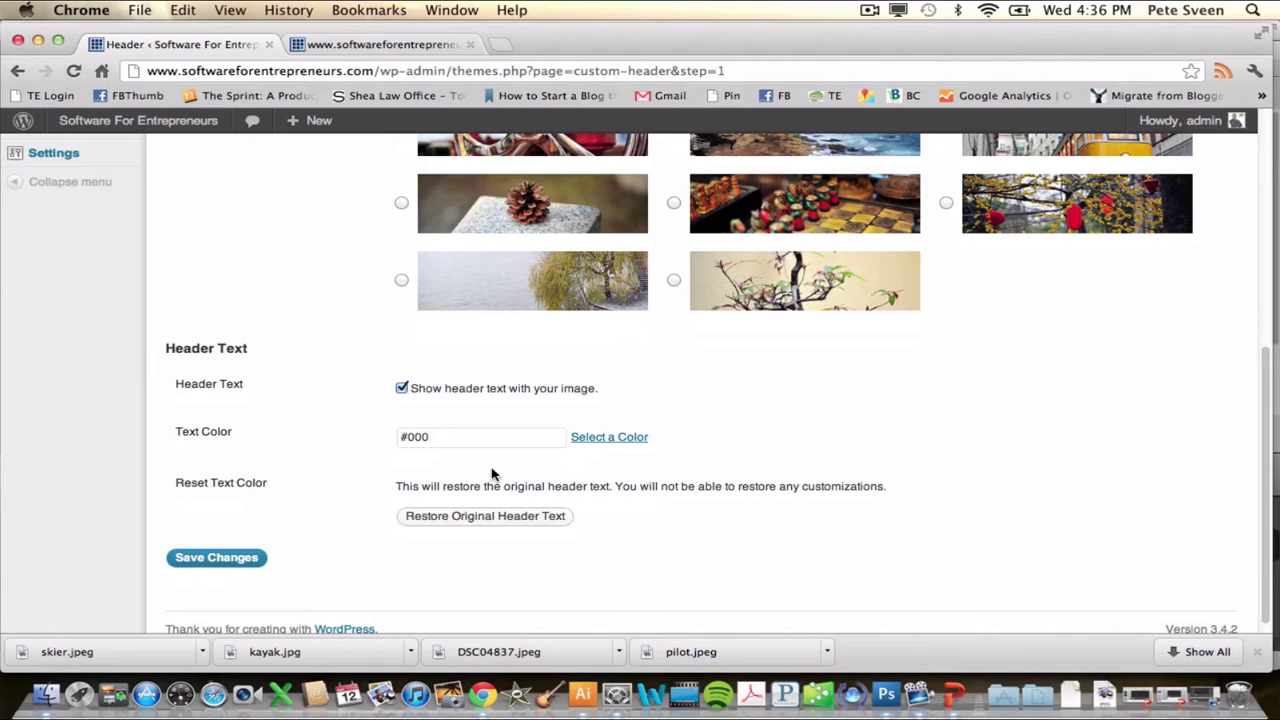
click(233, 564)
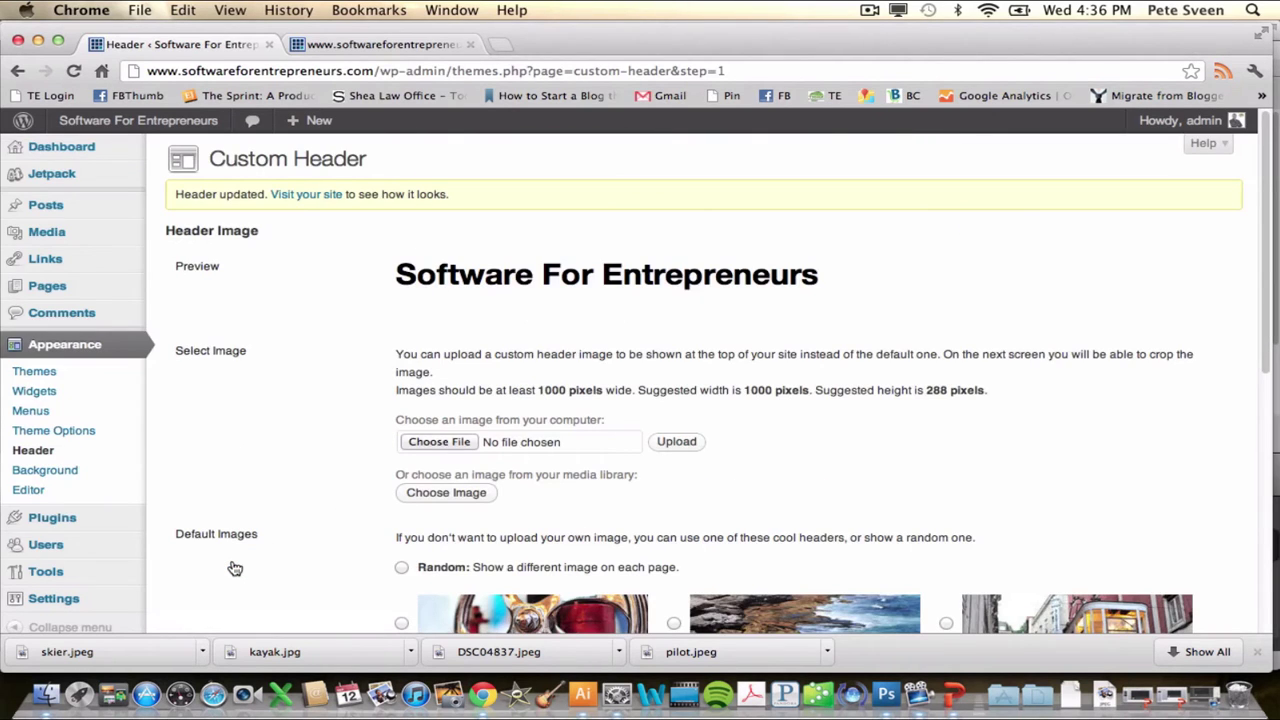
Reload the live site to confirm the text-only header
click(420, 46)
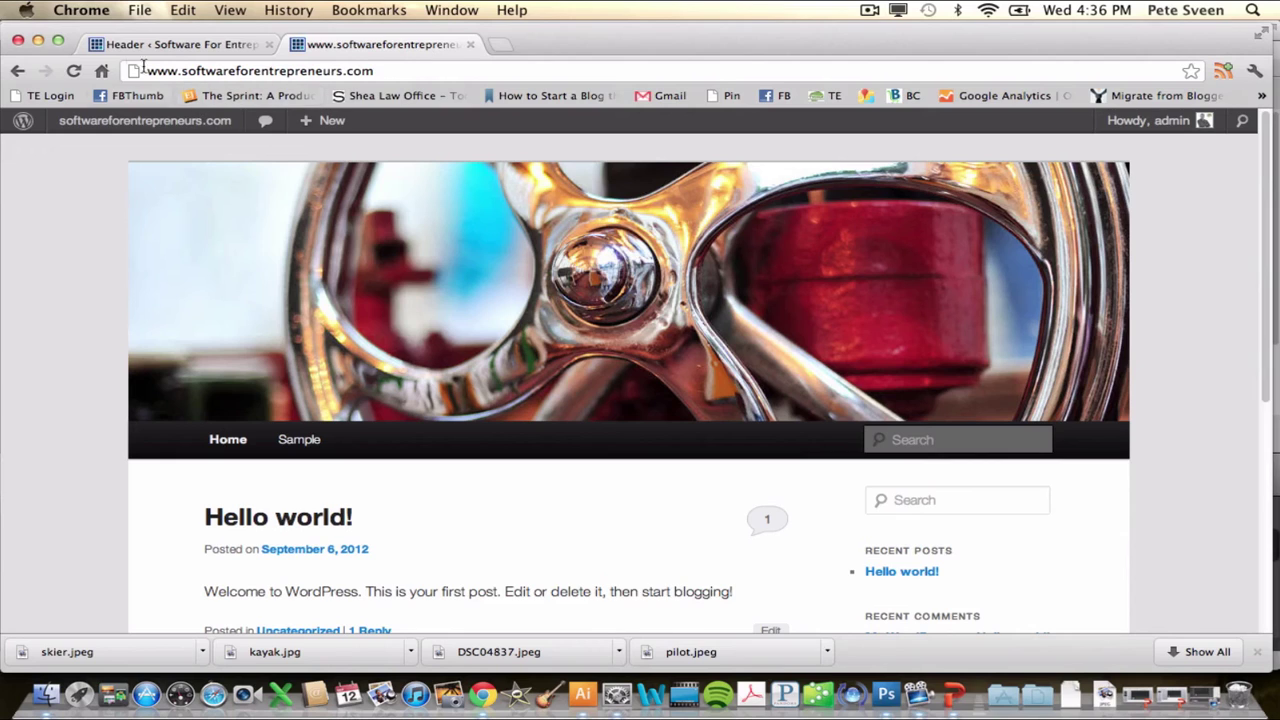
click(73, 71)
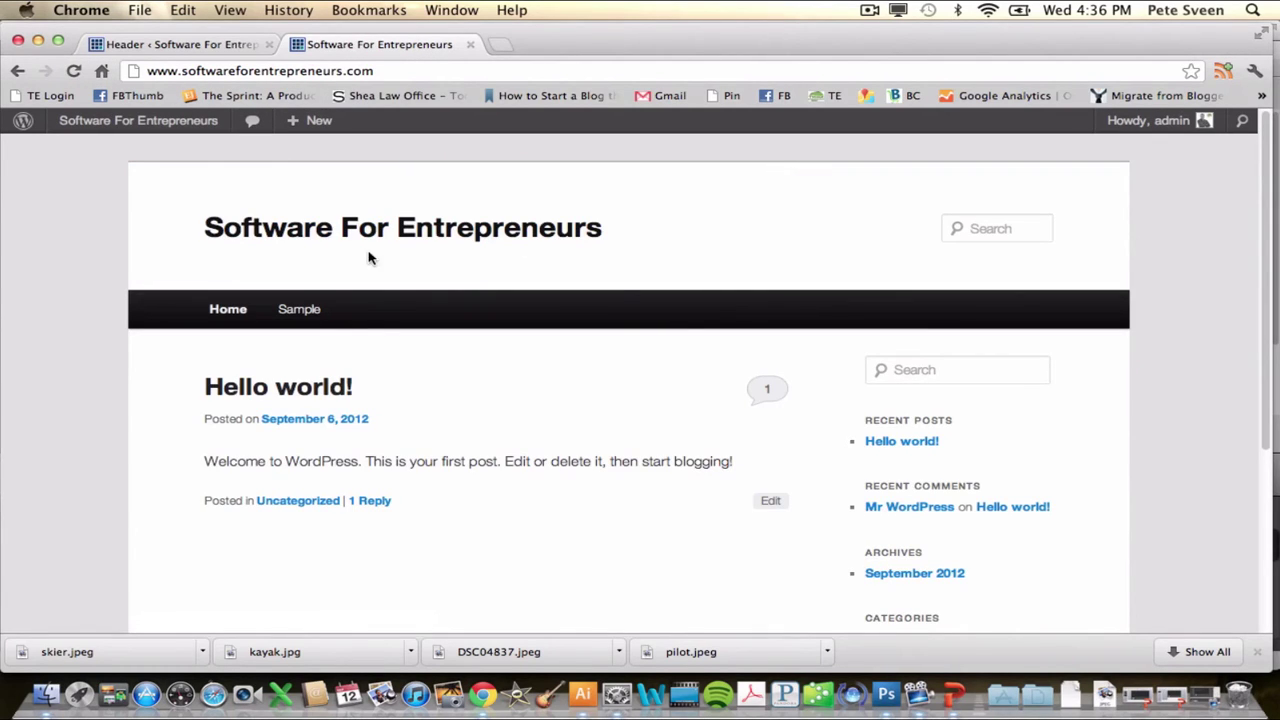
click(232, 50)
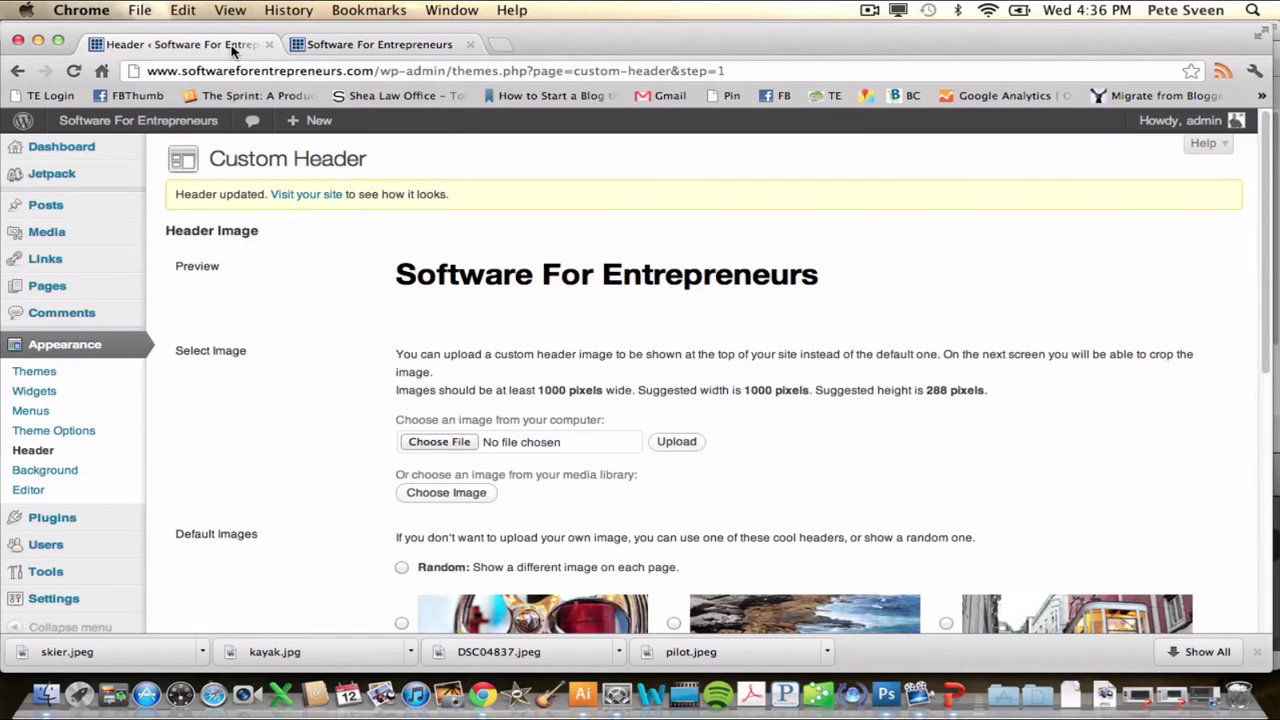
Publish a new page titled 'About Us' with body 'Software For Entrepreneurs started in 2012'
mouse_move(96, 294)
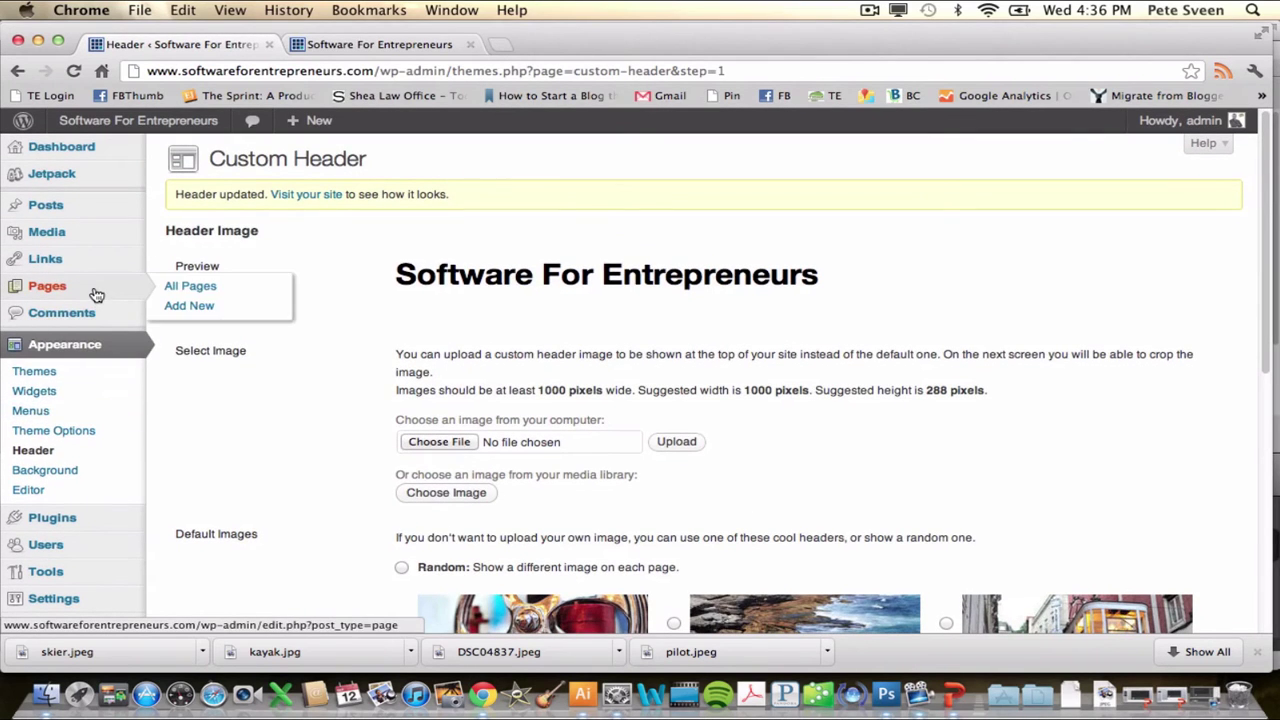
click(203, 304)
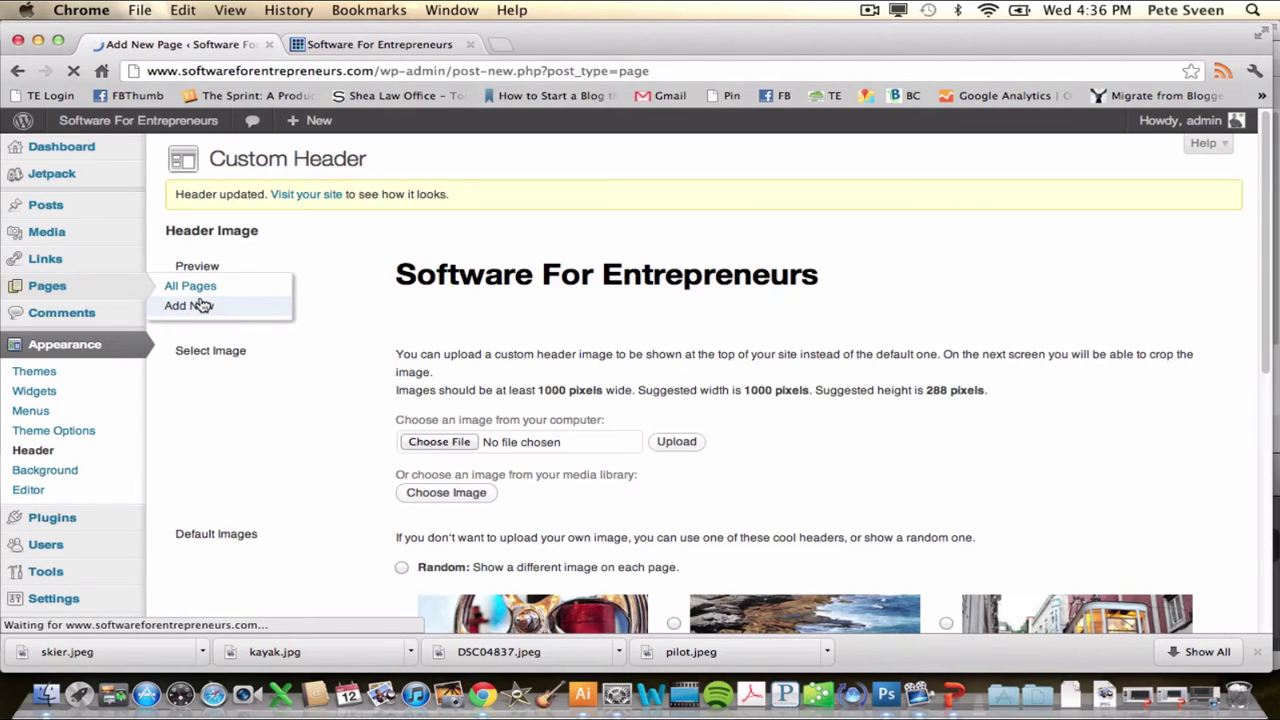
text(Abo)
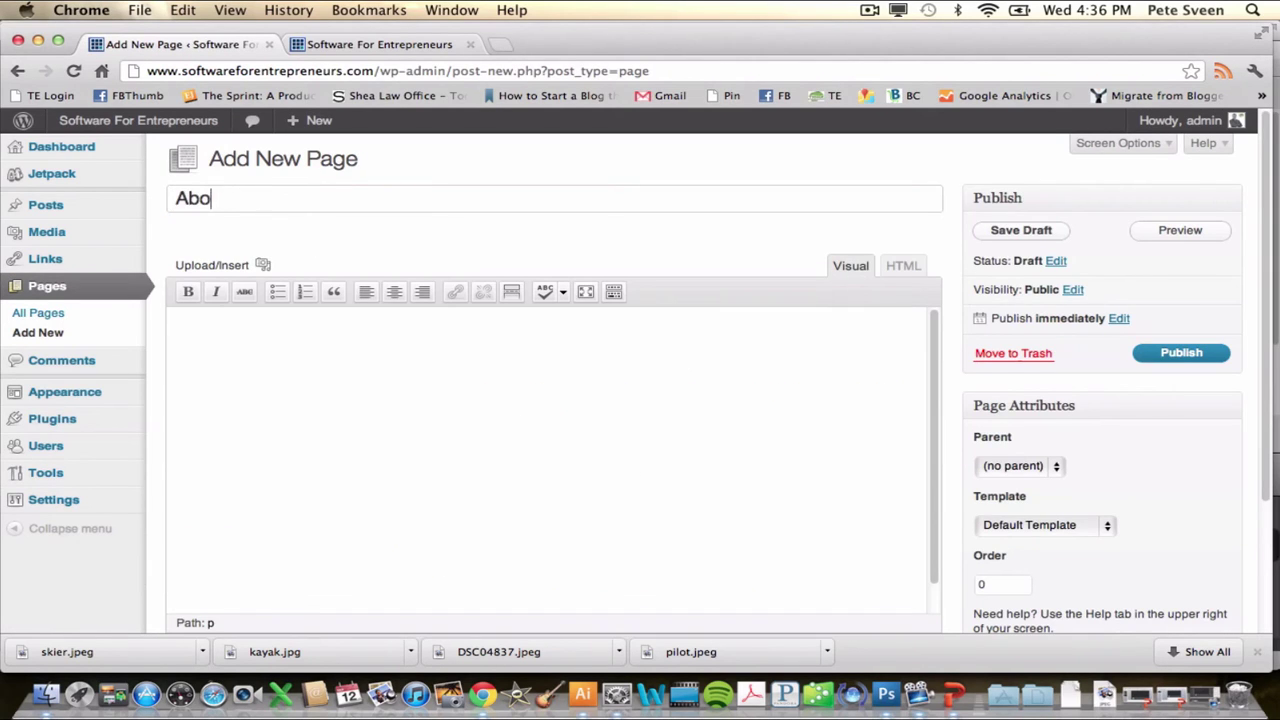
text(ut Us)
click(177, 325)
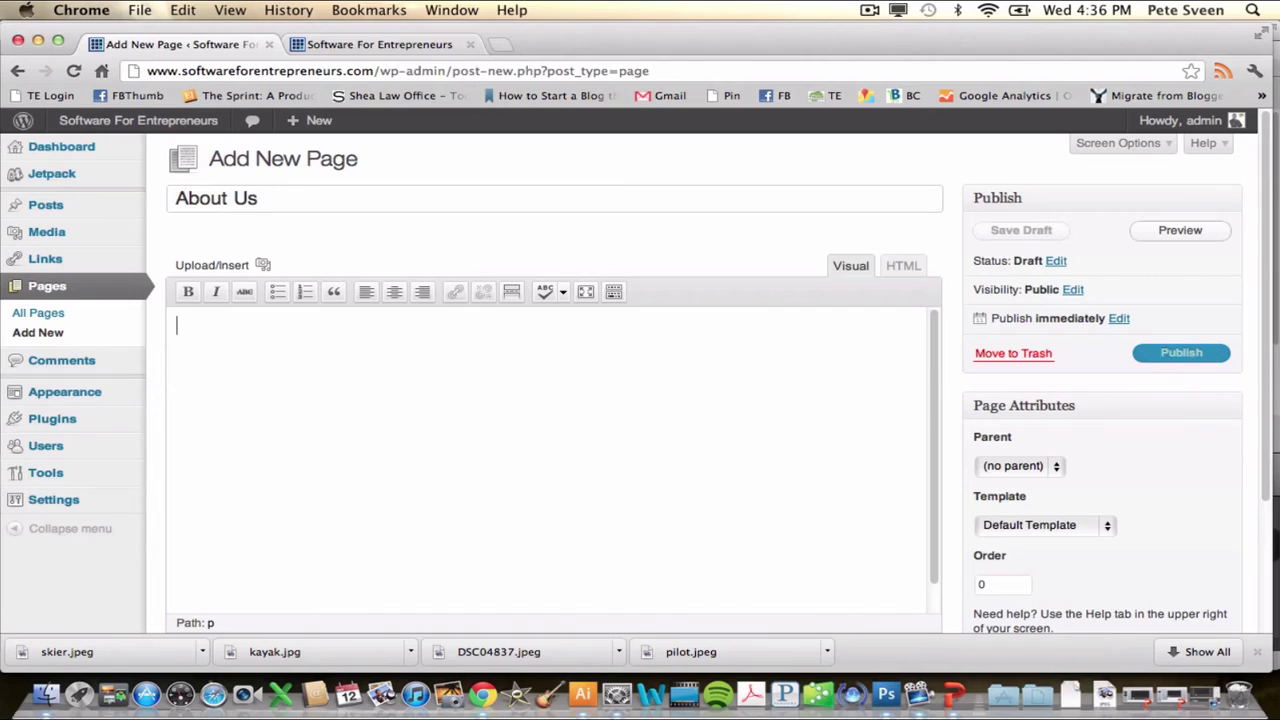
text(Software For Entrepreneurs started in 2012)
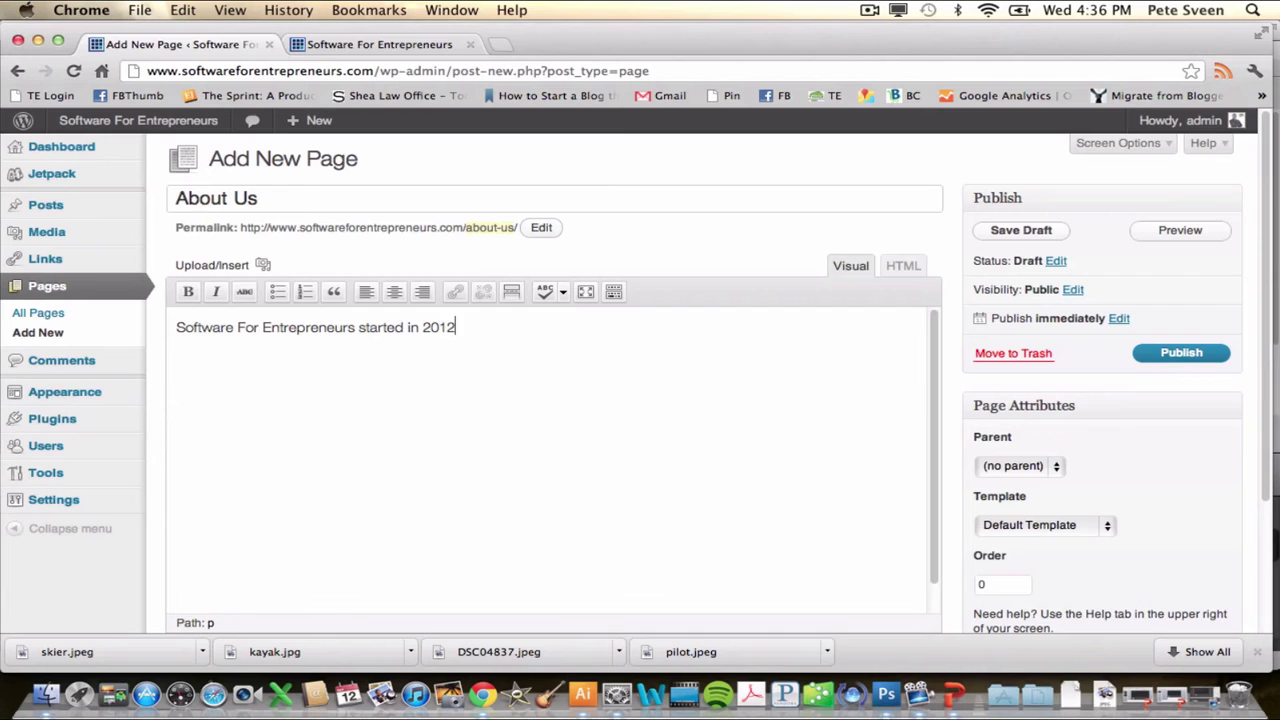
scroll(1077, 331, down, 4)
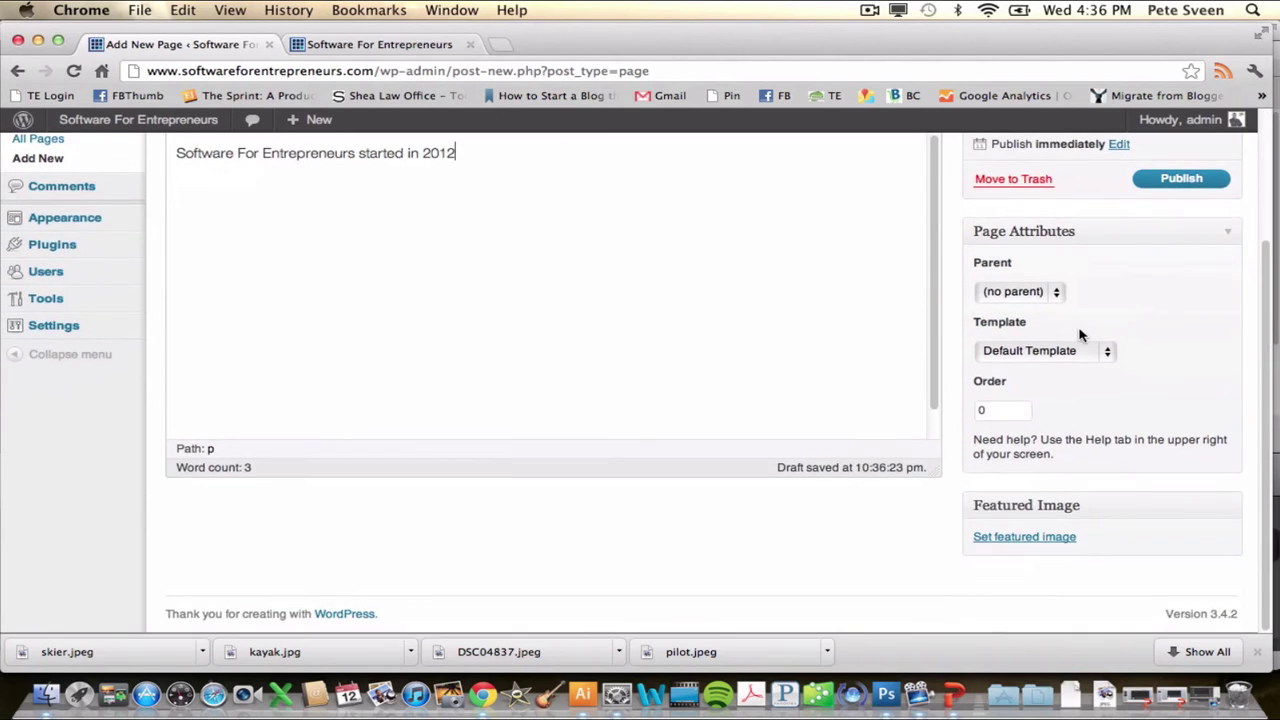
scroll(1080, 329, up, 2)
click(1168, 287)
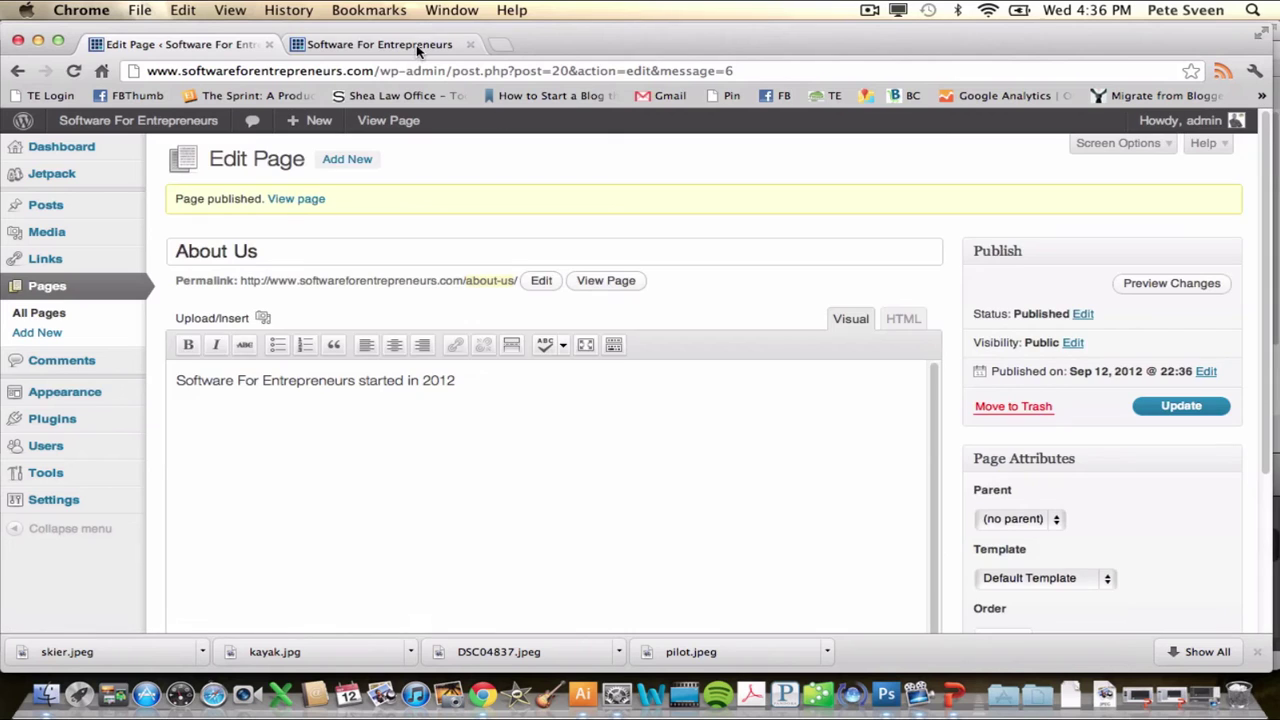
Reload the live site and open About Us from the navigation bar
click(420, 47)
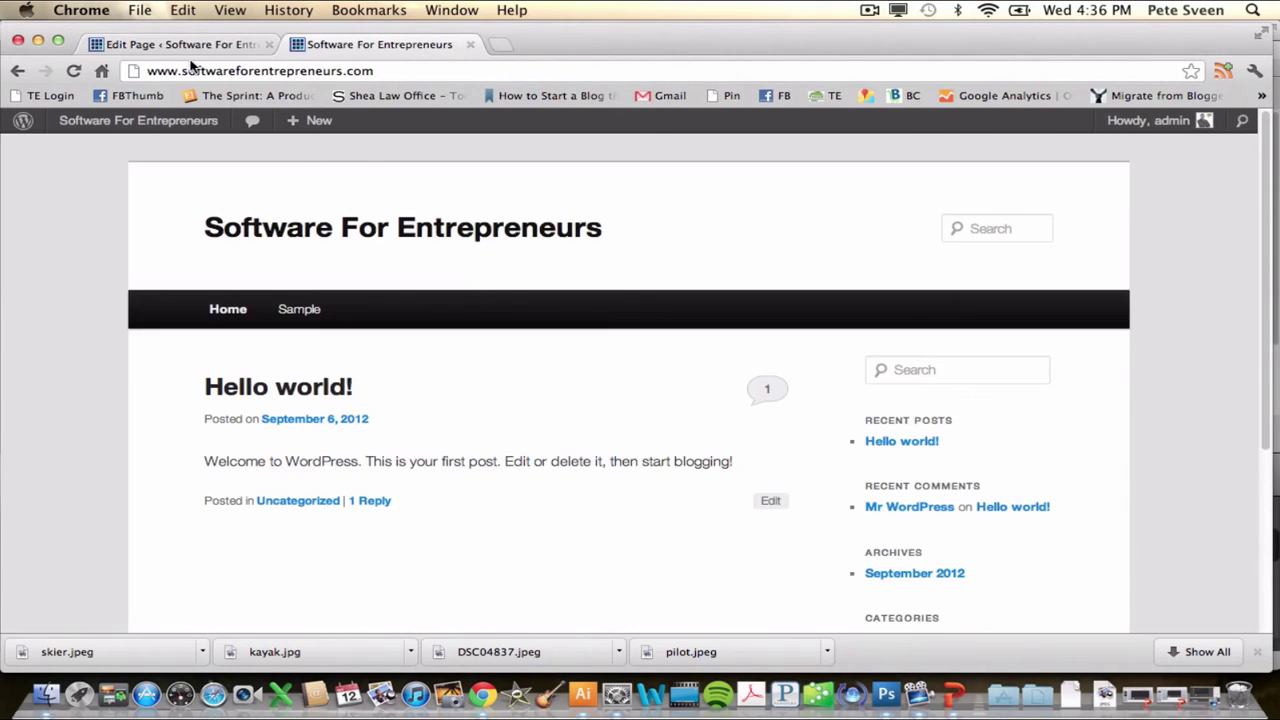
click(73, 72)
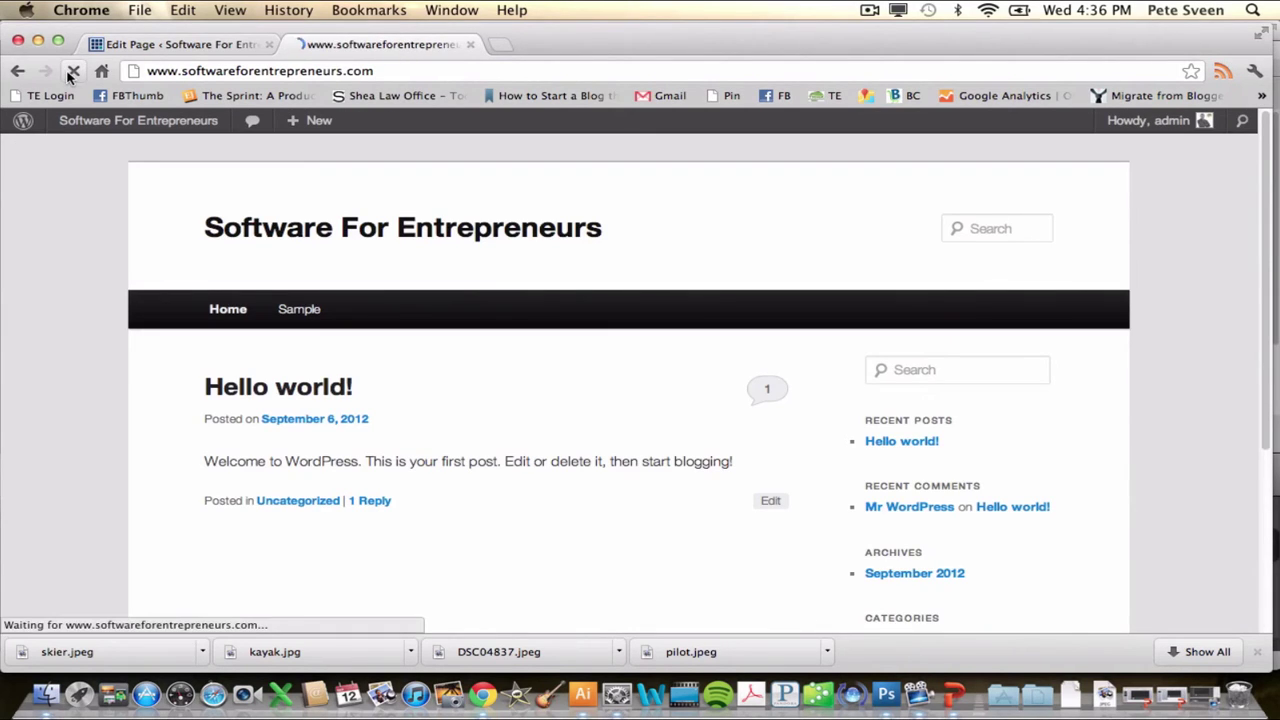
click(312, 310)
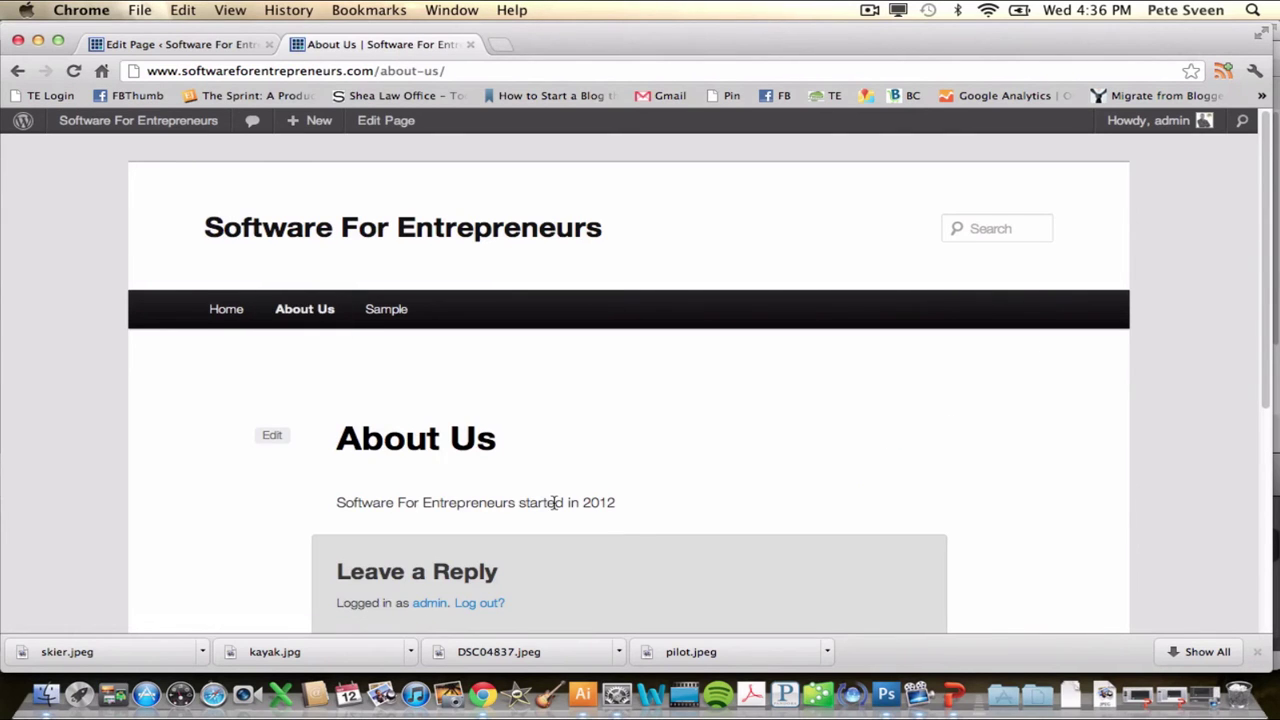
scroll(555, 510, down, 3)
scroll(553, 505, up, 3)
scroll(553, 505, down, 6)
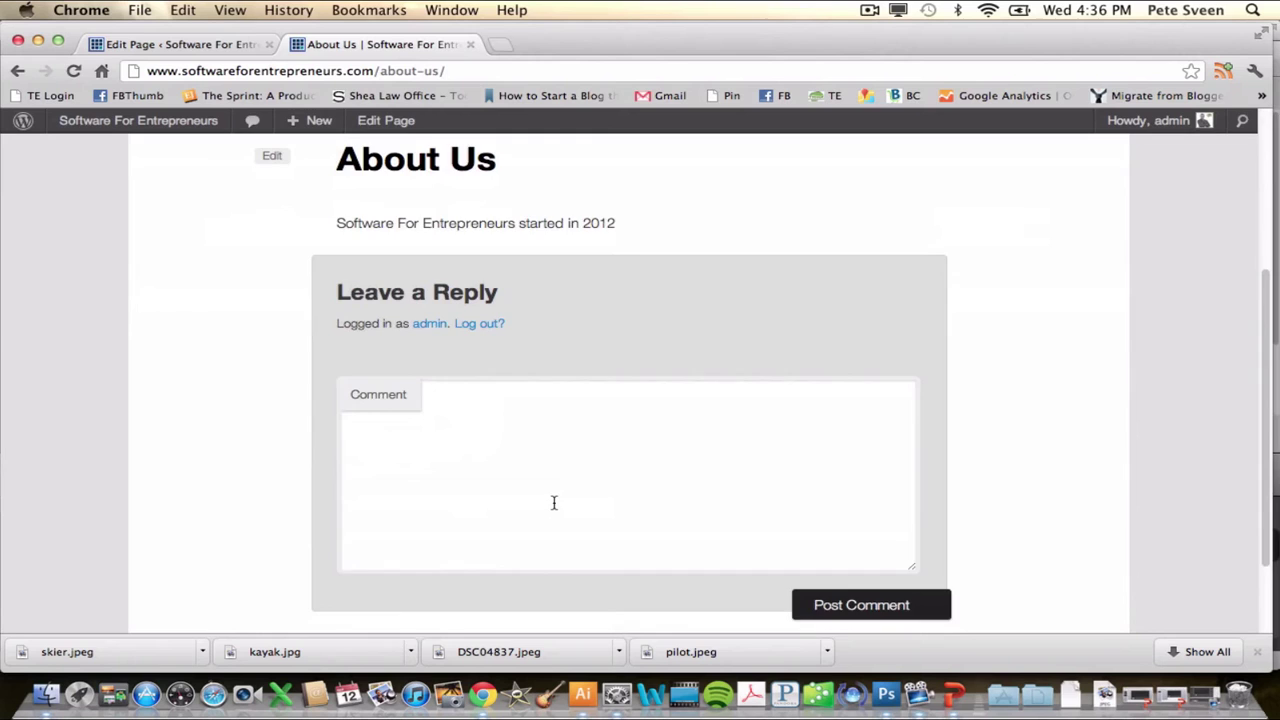
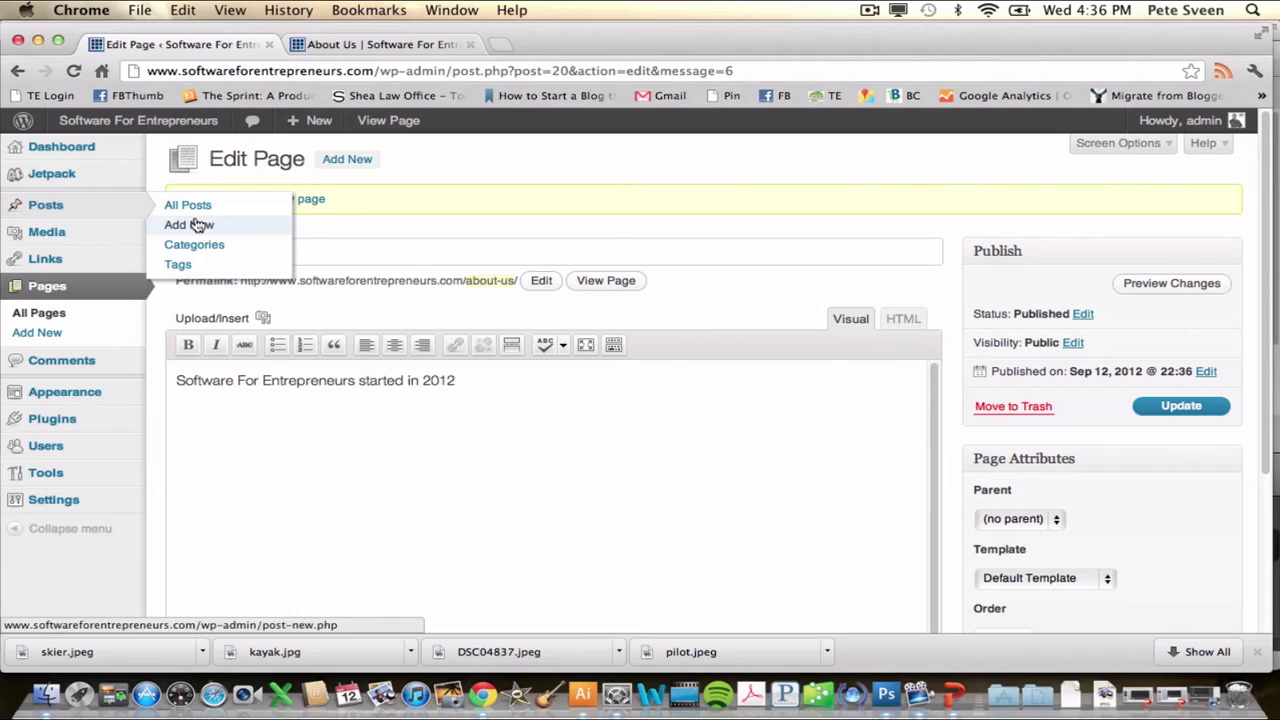
Create a new post titled 'First Post 2012' with the body 'Welcome to SoftwareforEntrepreneurs.com'
click(197, 224)
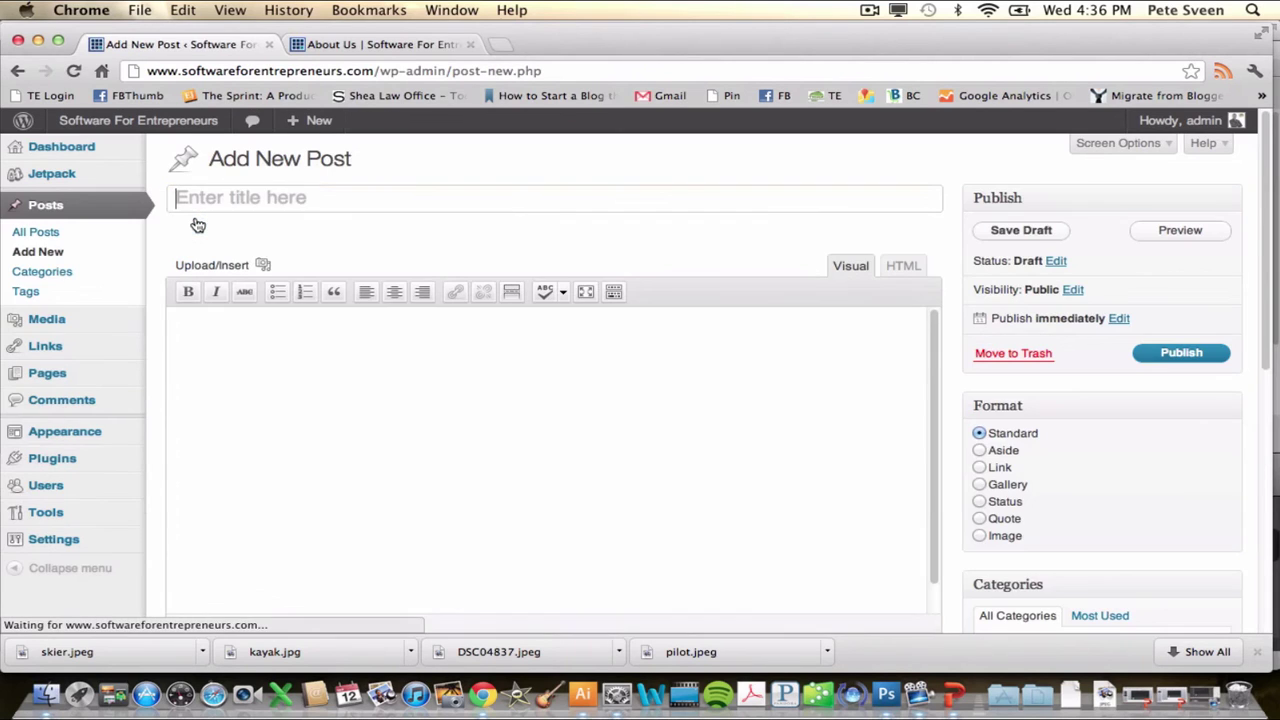
click(324, 201)
text(First Post 2012)
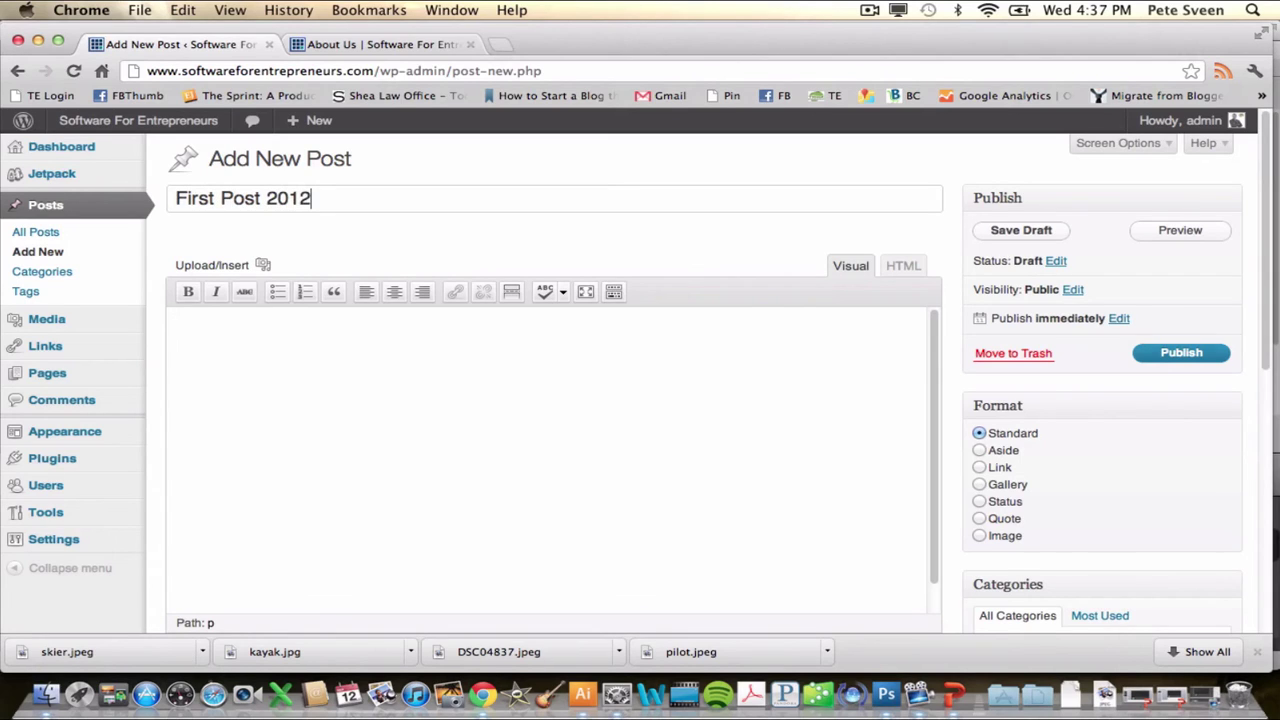
click(178, 325)
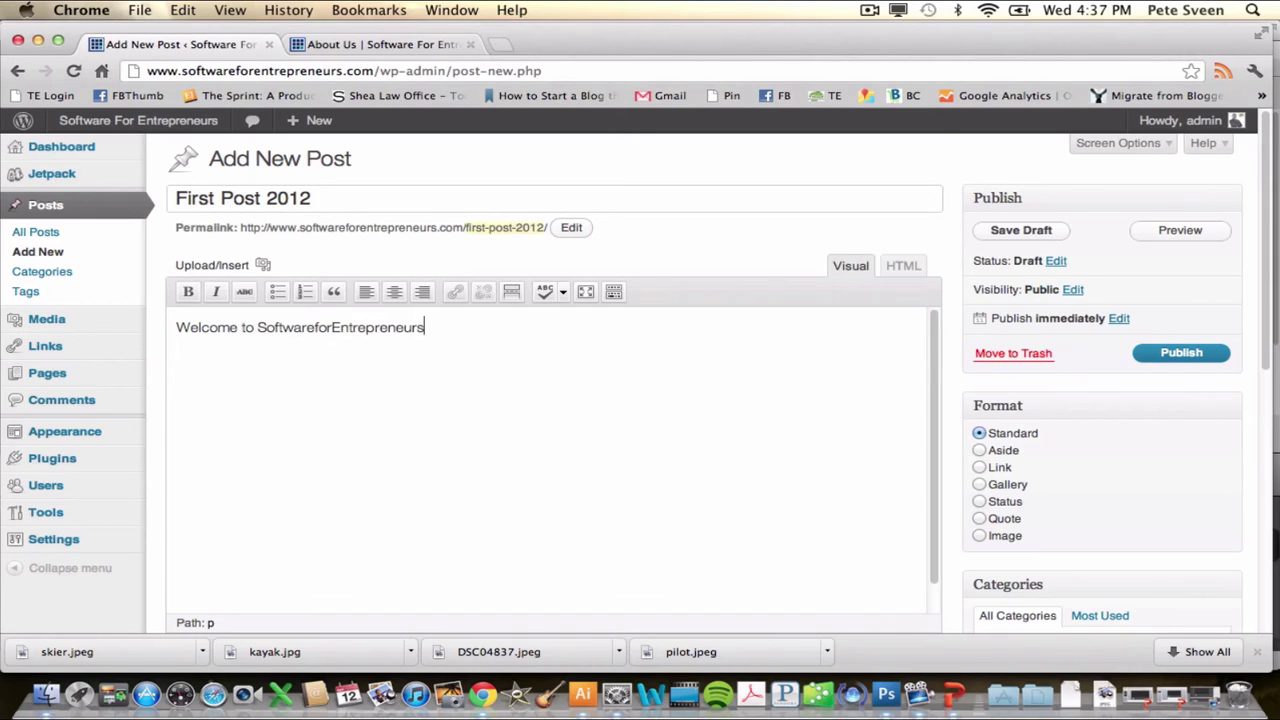
text(.com)
key(Return)
key(Return)
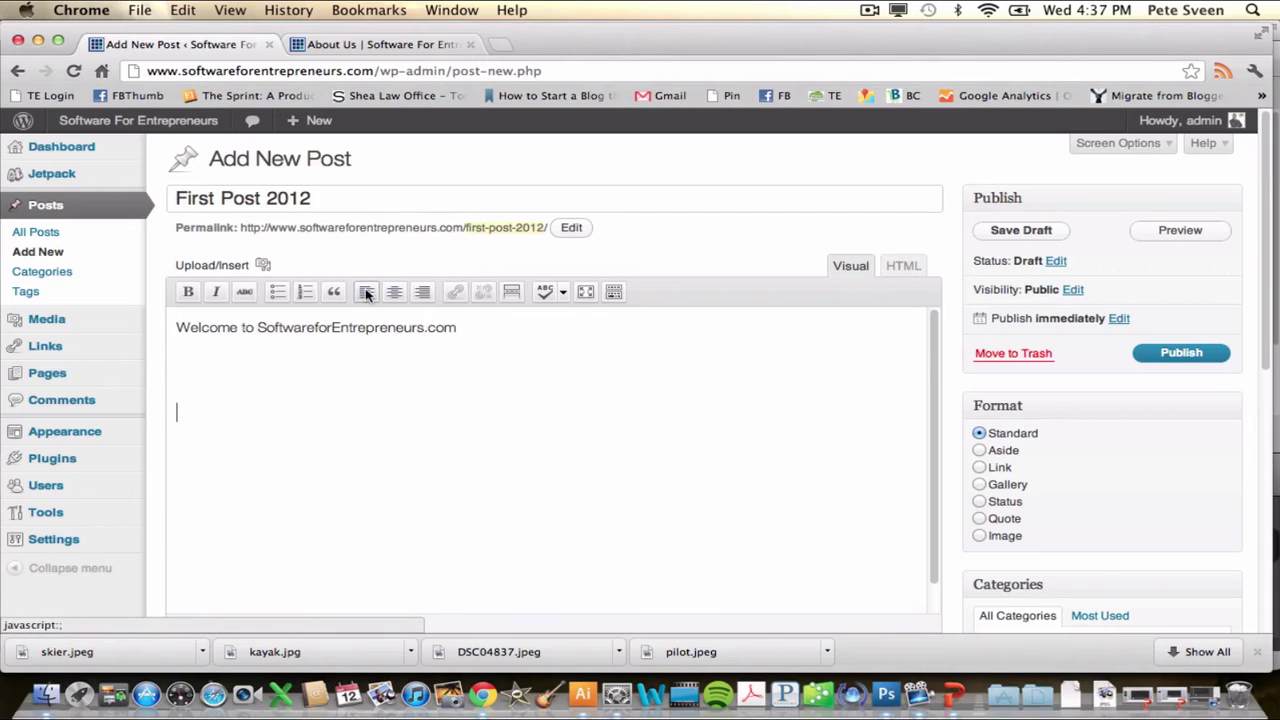
Upload 9petefishingcastingfbcover.jpg from the home folder, with Center alignment and Full Size (815 × 315) settings
click(264, 267)
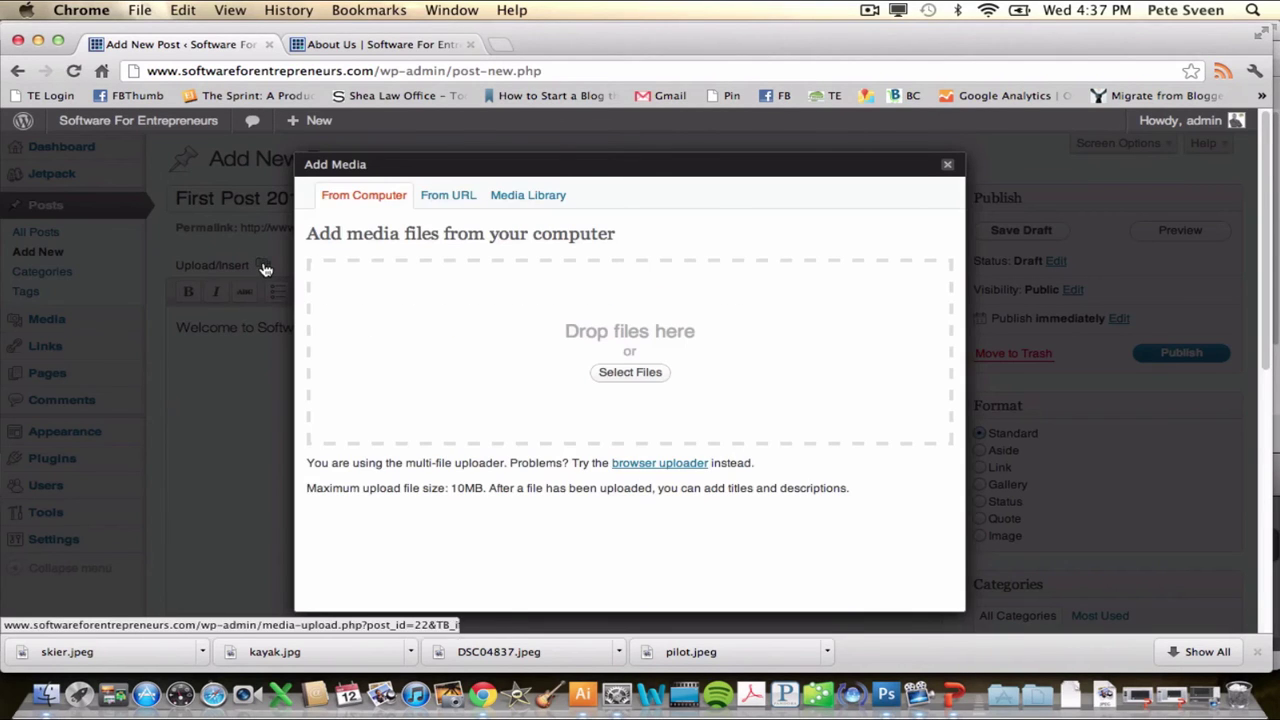
click(449, 206)
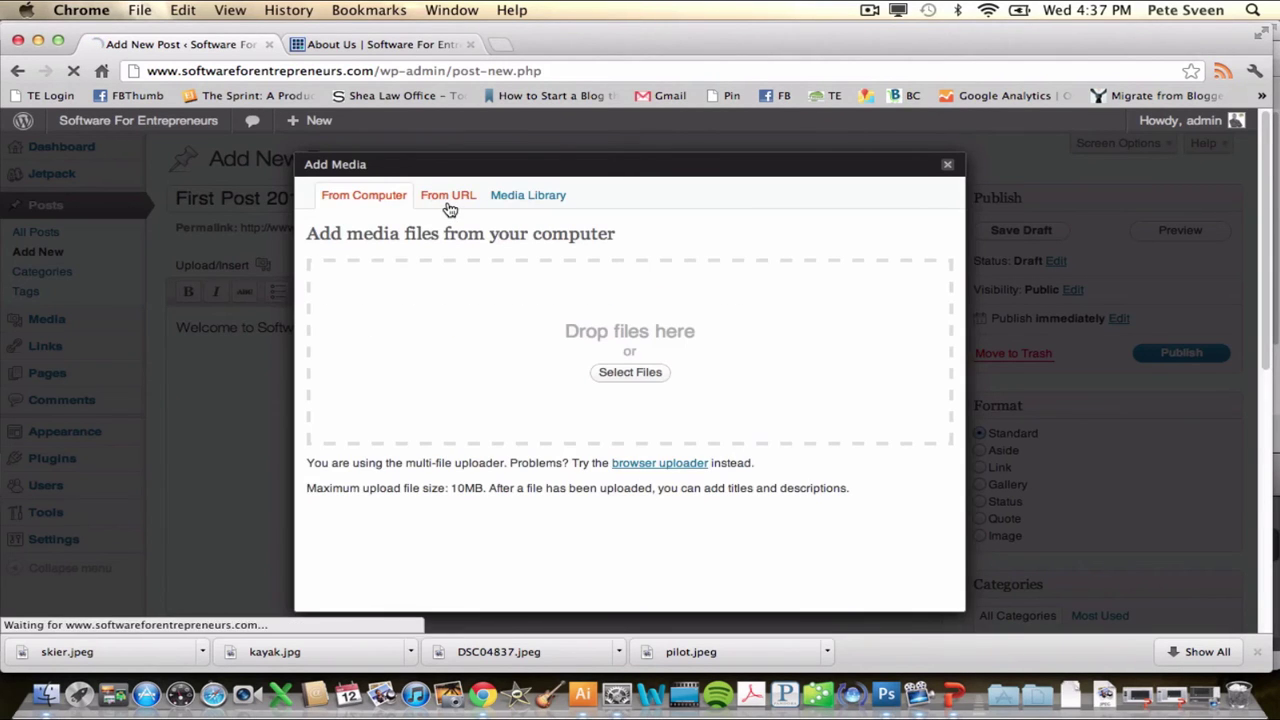
click(398, 200)
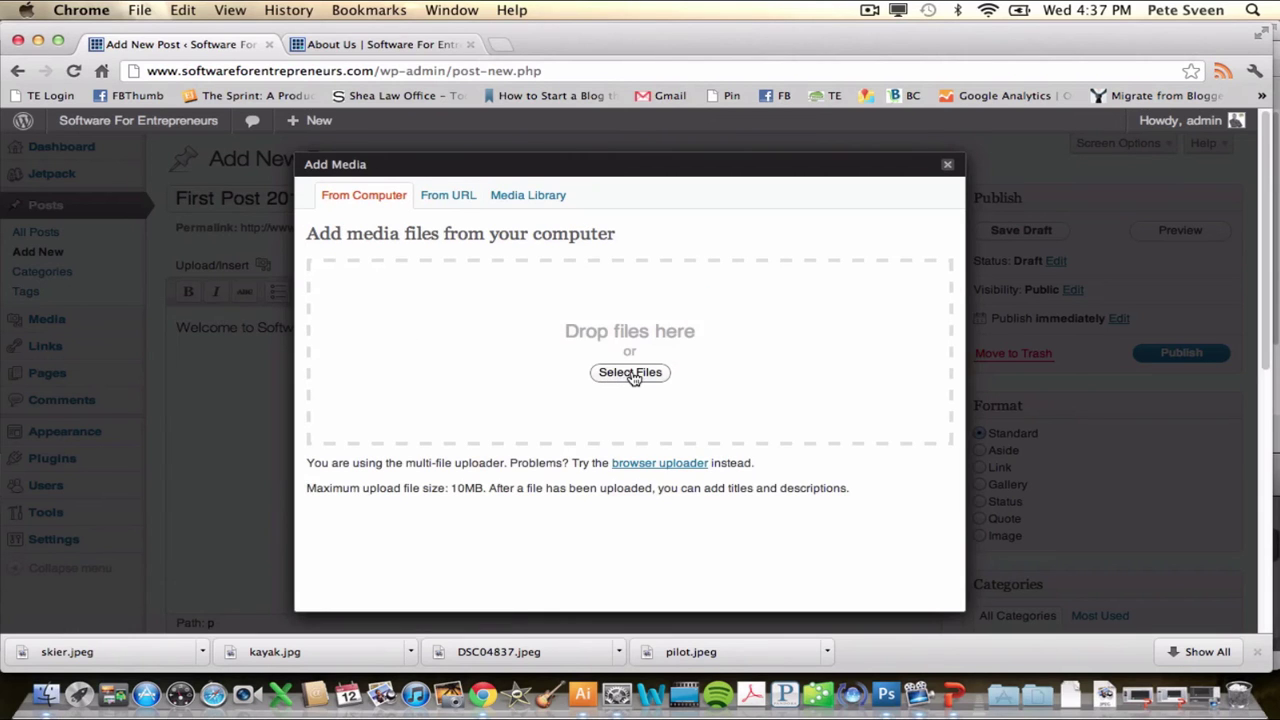
click(630, 373)
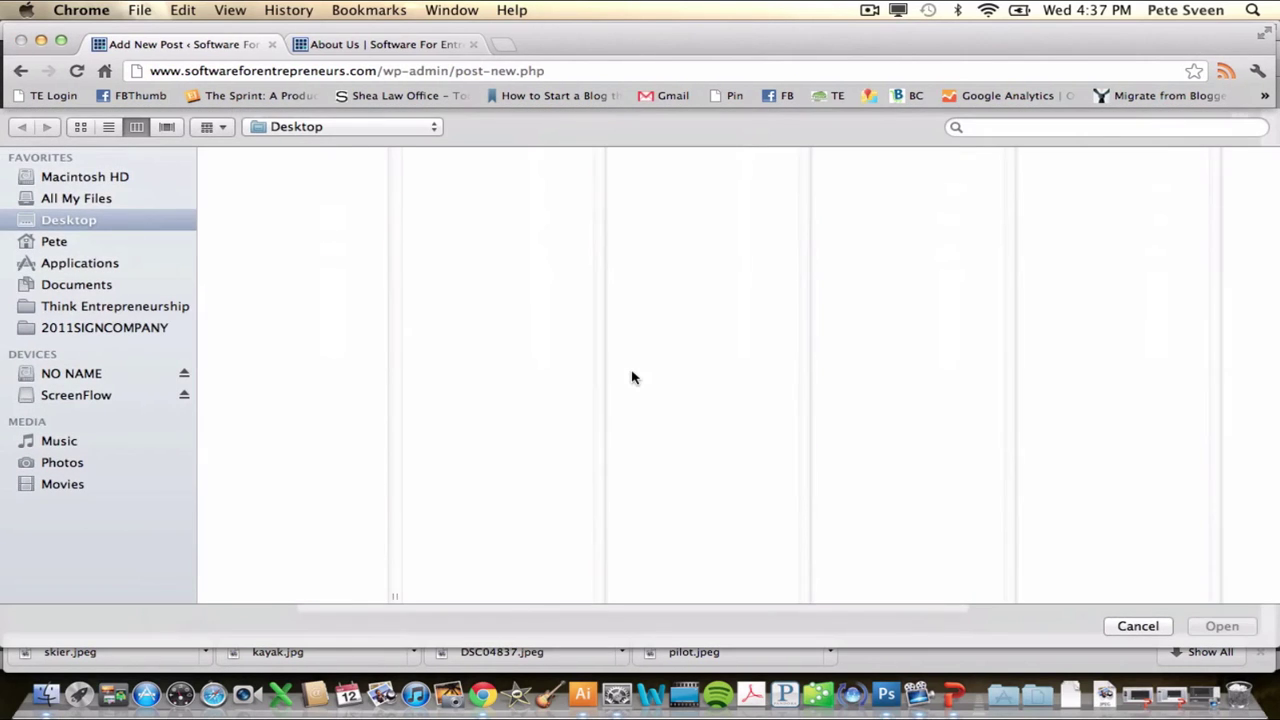
click(55, 241)
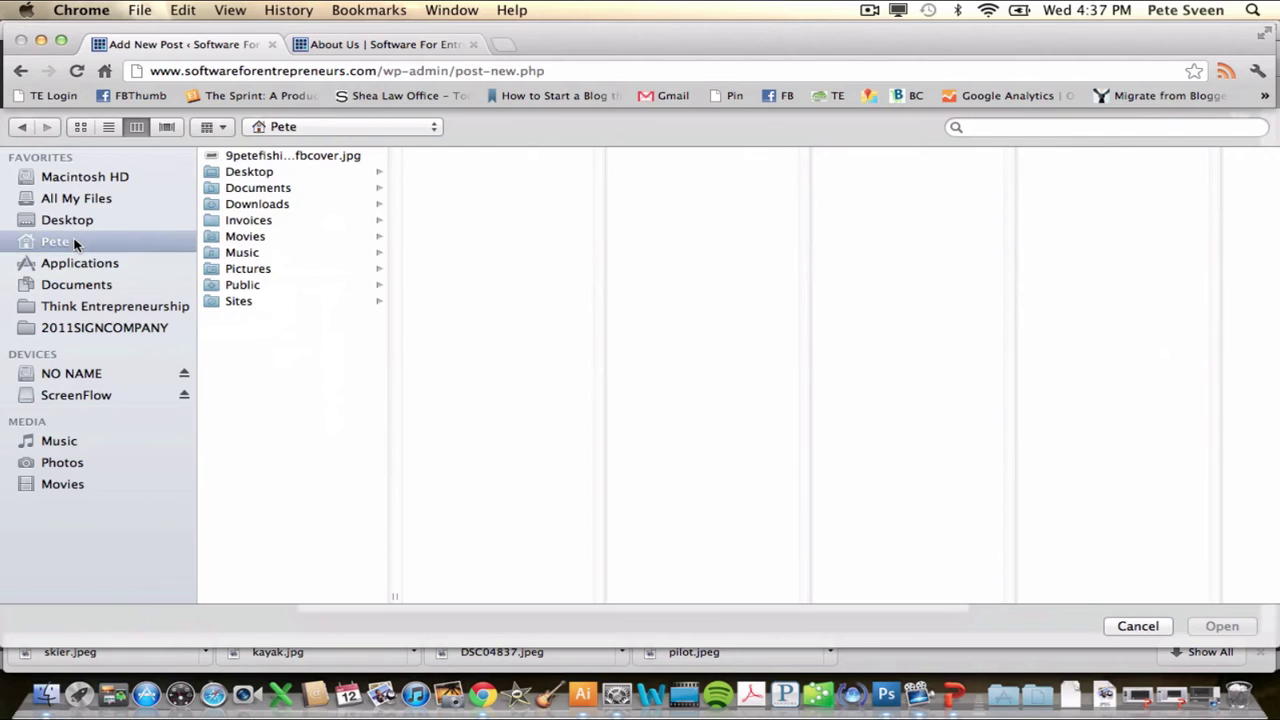
click(287, 155)
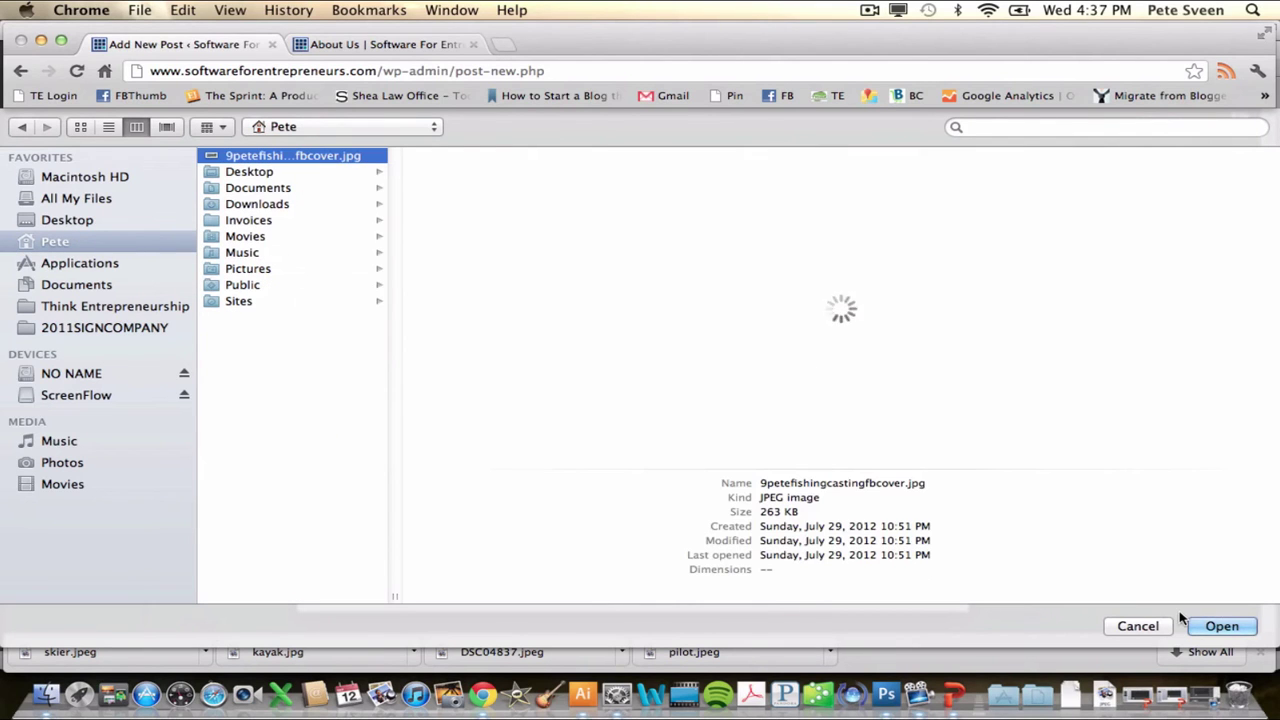
click(1240, 627)
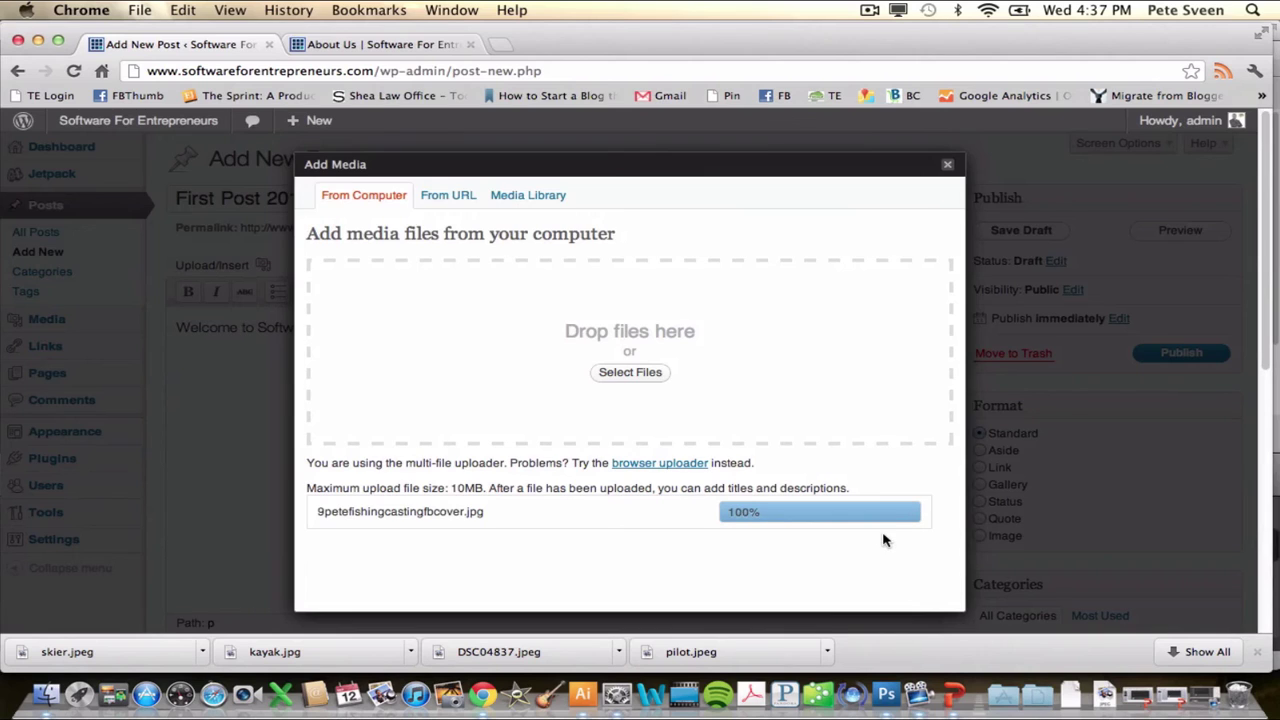
scroll(883, 540, down, 1)
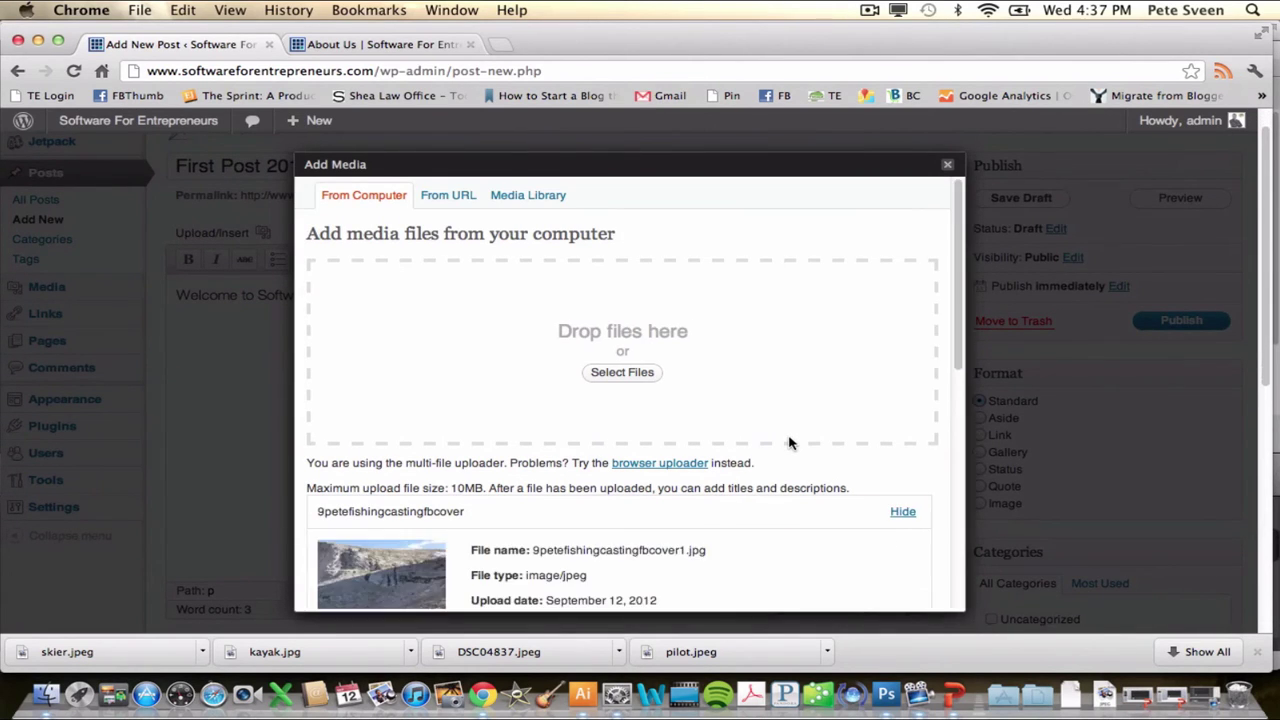
scroll(789, 443, down, 8)
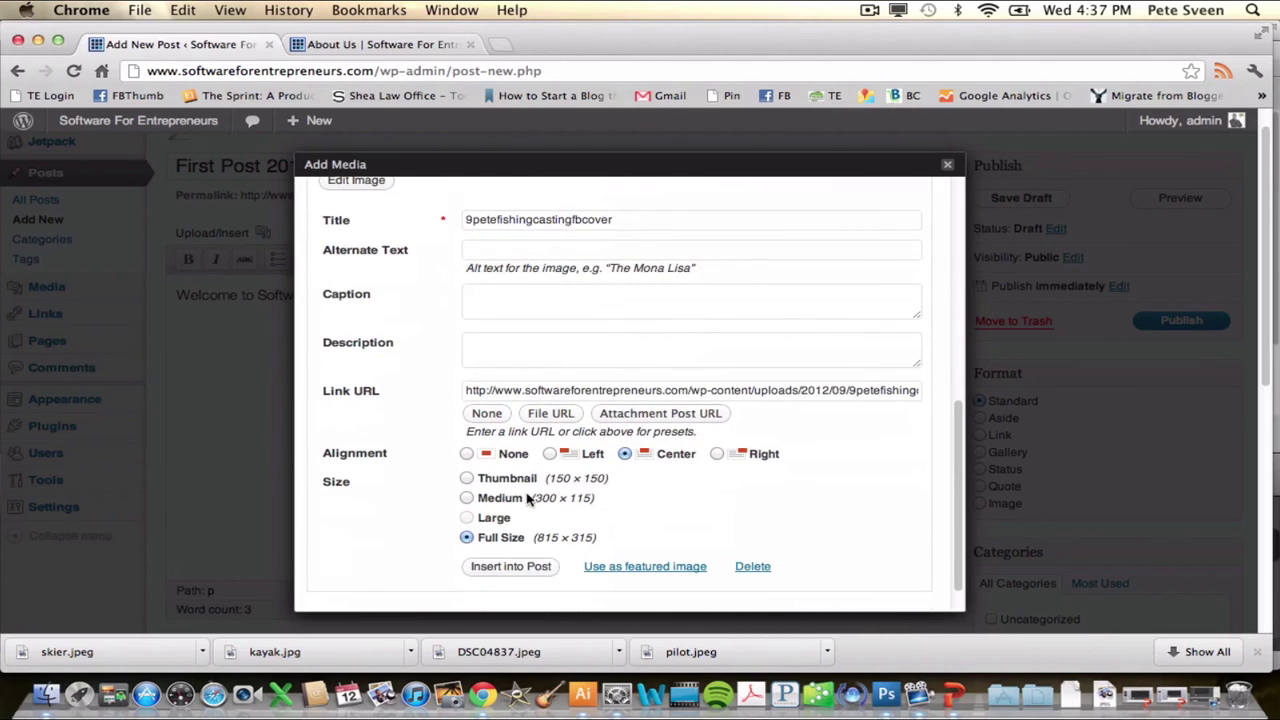
Insert the lake photo below the welcome line and resize it to 60% (489 × 189)
click(511, 566)
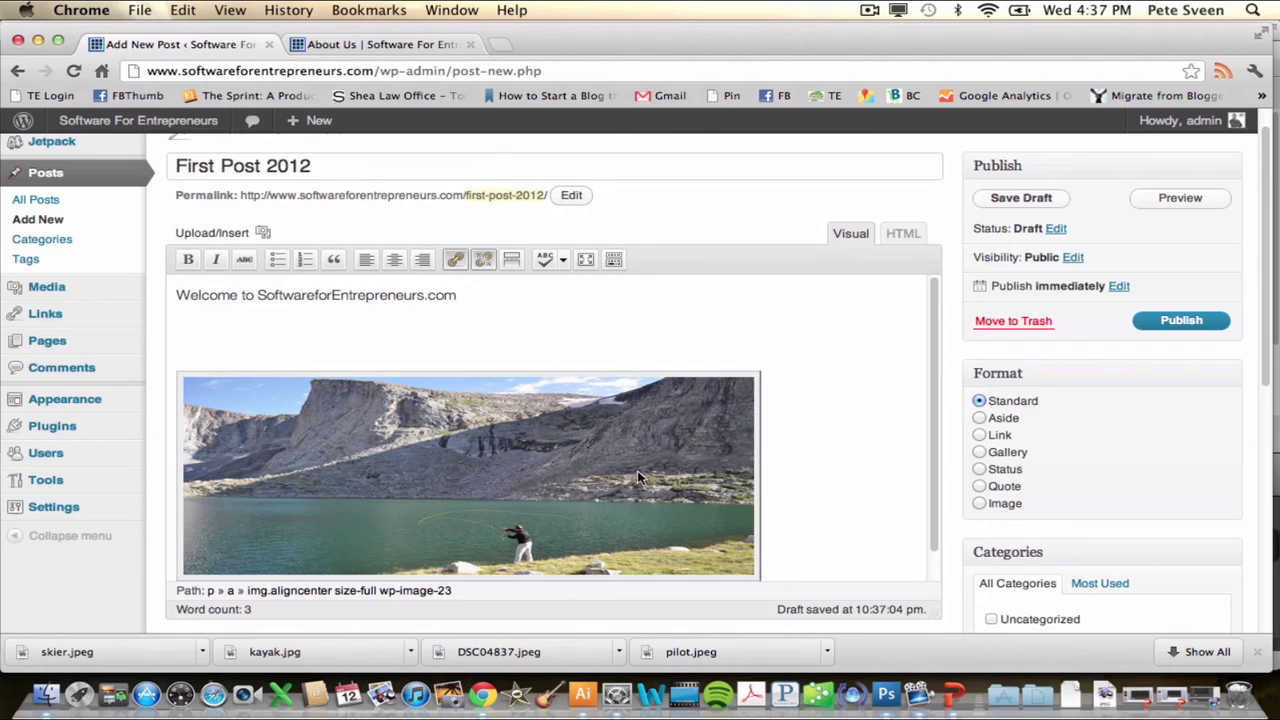
click(633, 474)
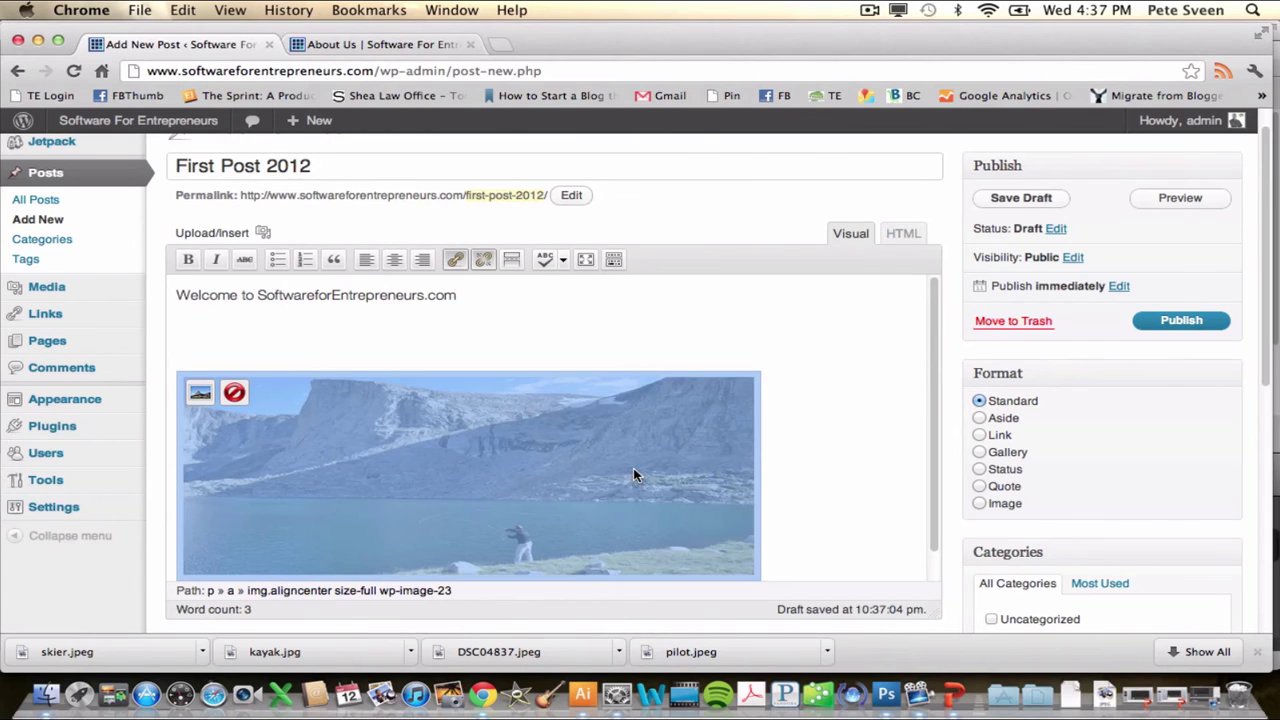
click(205, 392)
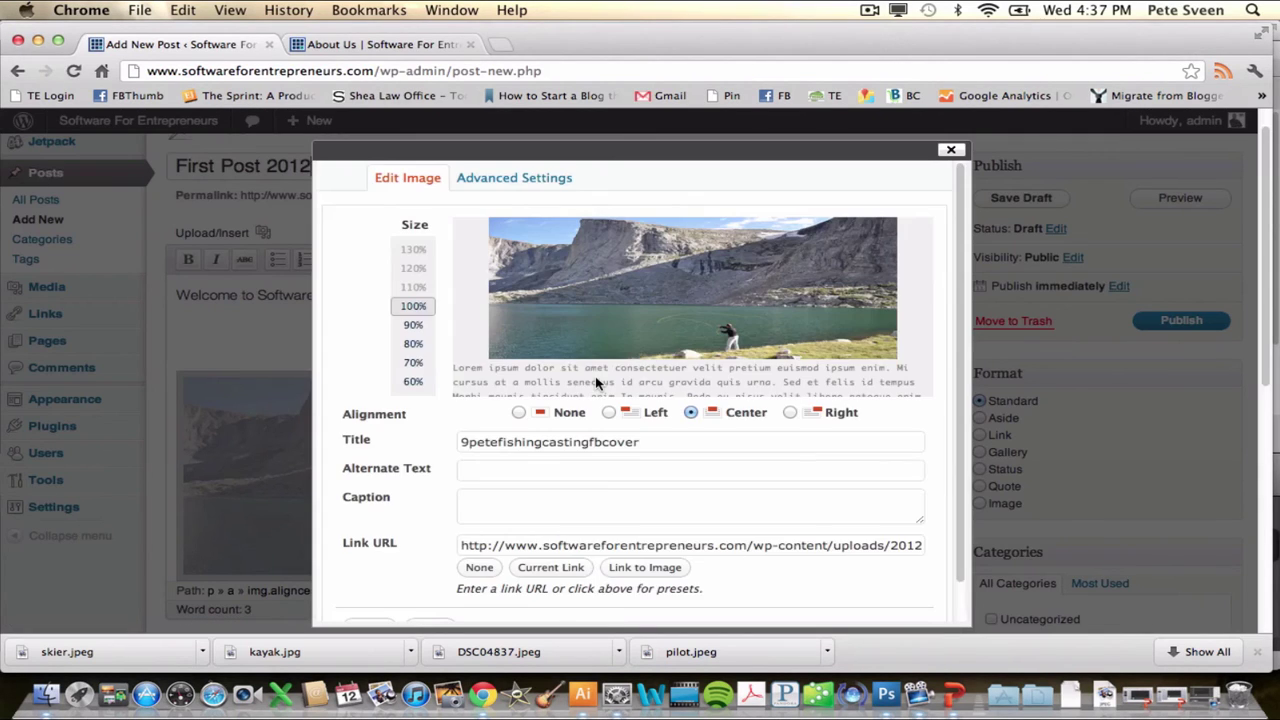
click(518, 180)
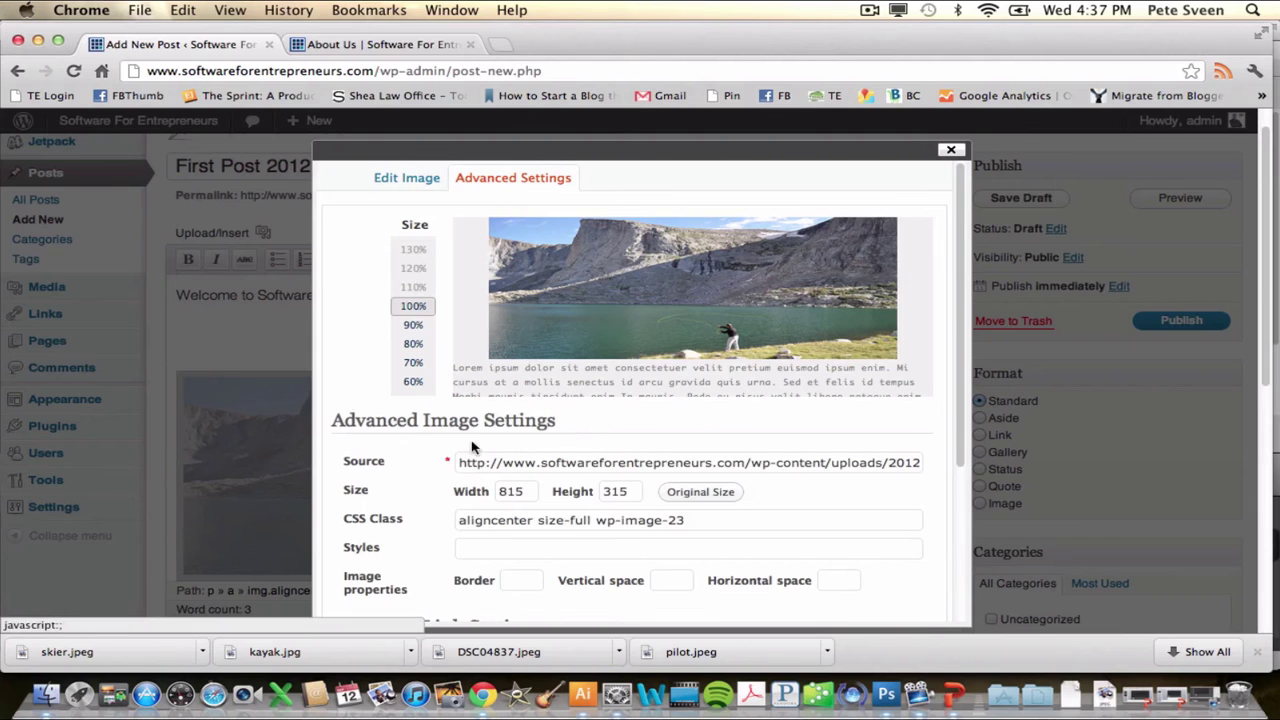
click(432, 382)
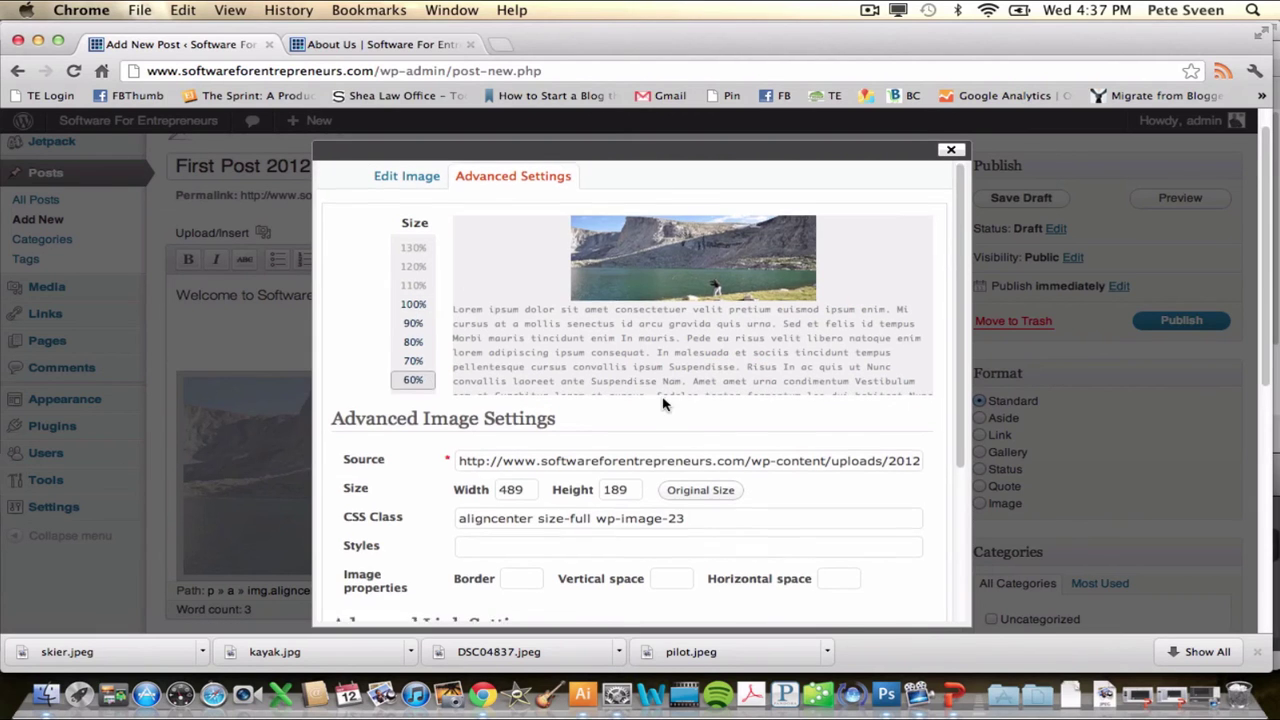
scroll(663, 400, down, 5)
click(369, 552)
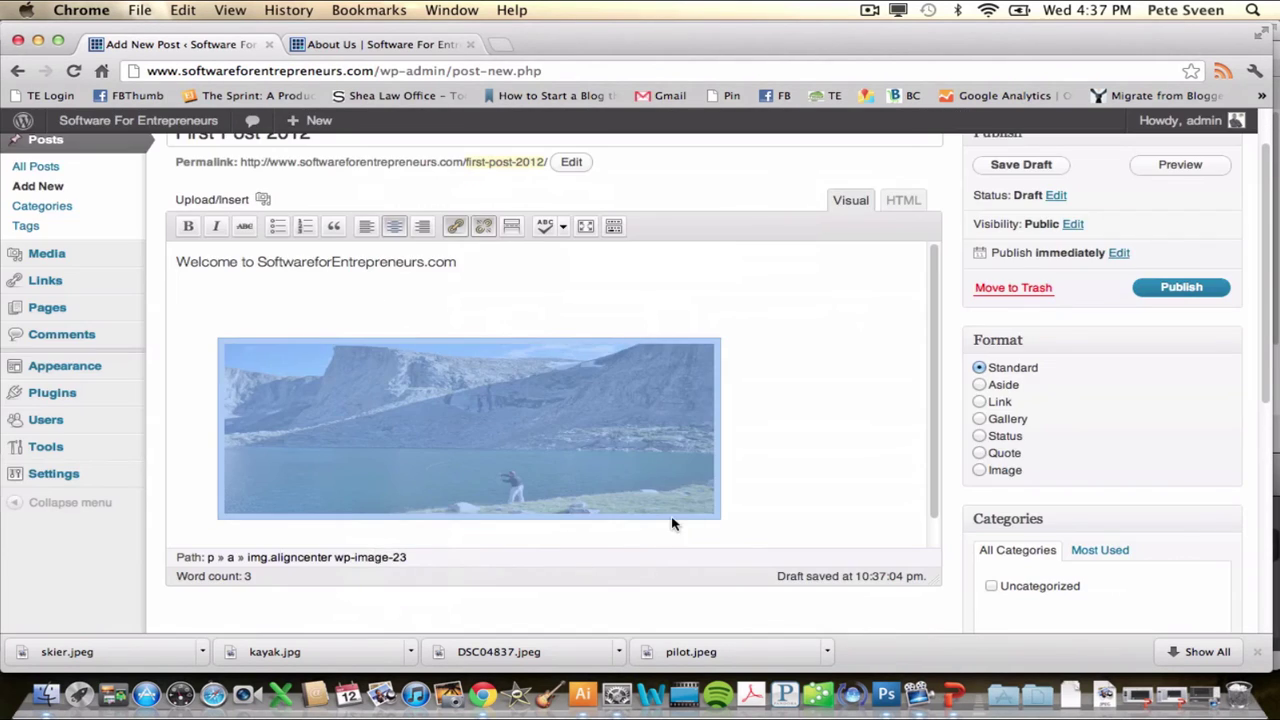
Publish 'First Post 2012' and view it with its lake photo on the live homepage
click(1191, 289)
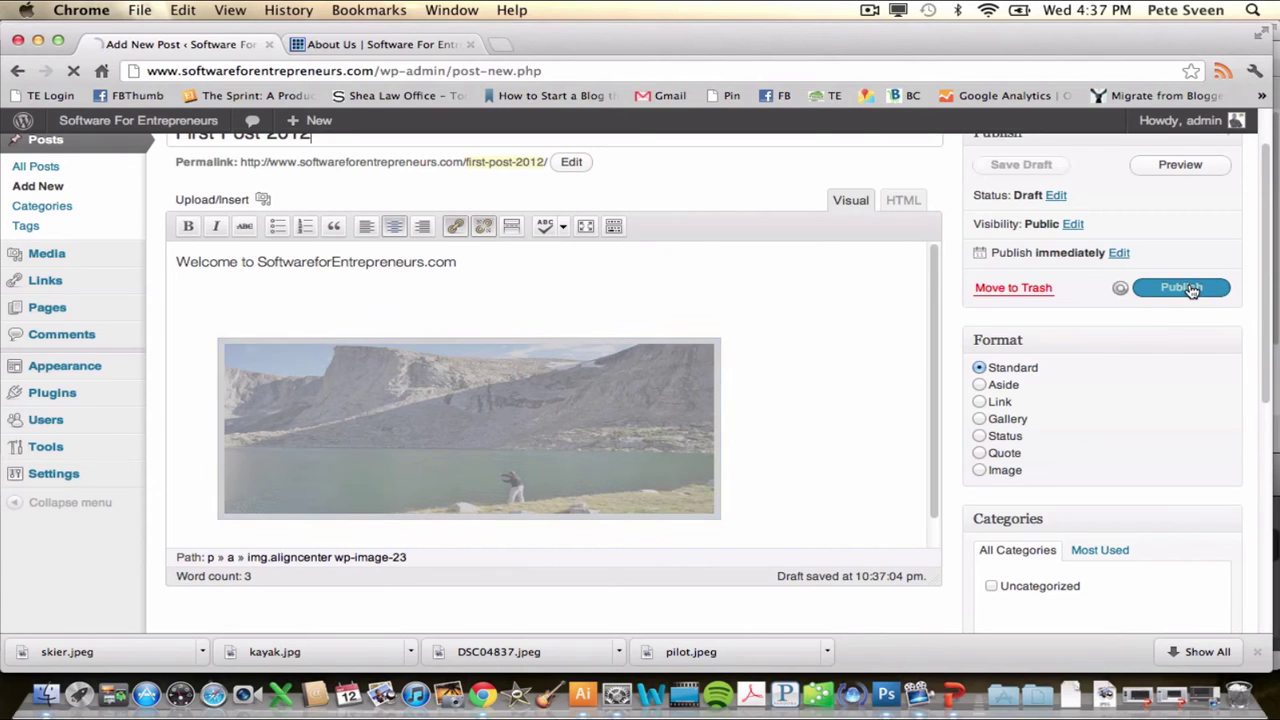
click(430, 44)
click(226, 305)
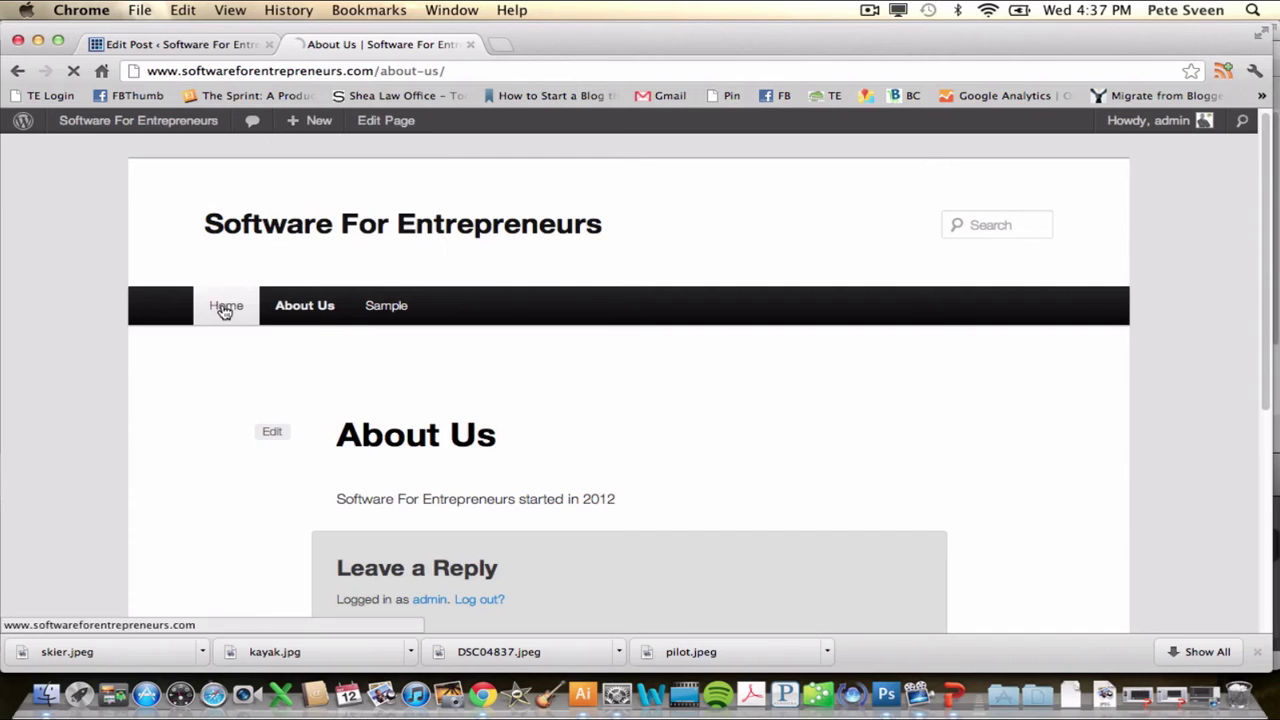
scroll(637, 282, down, 4)
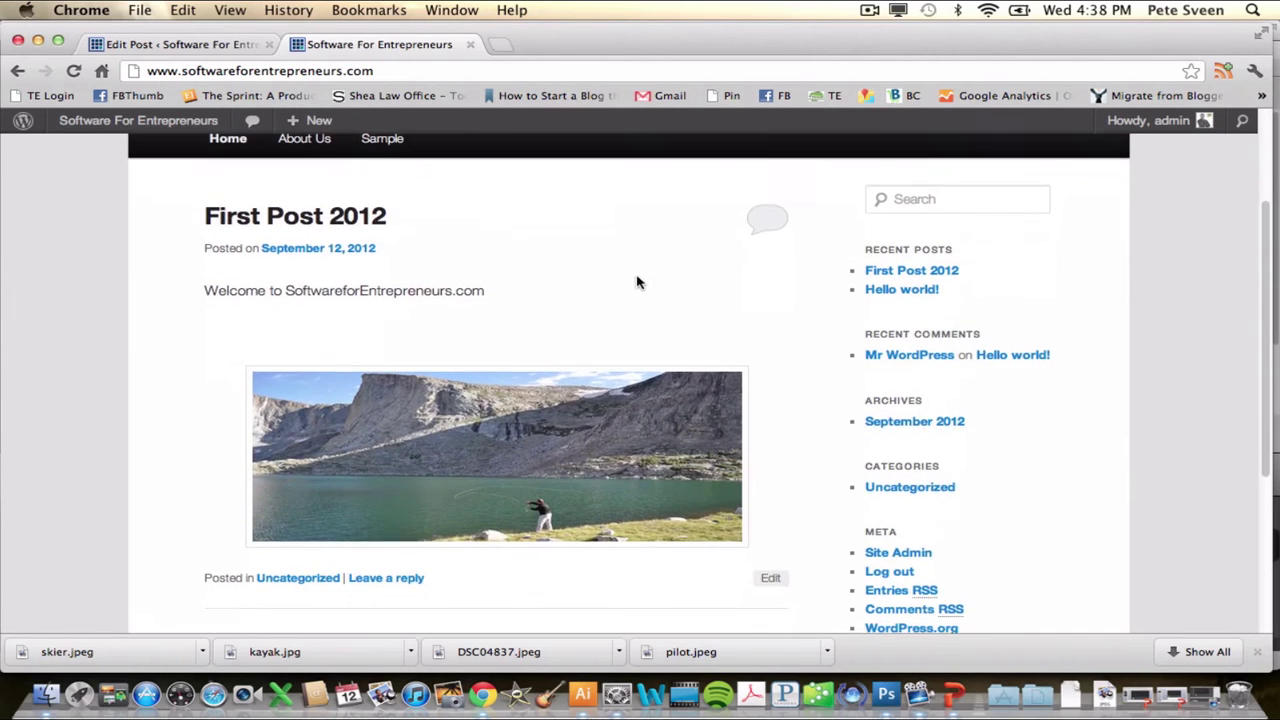
scroll(468, 279, down, 1)
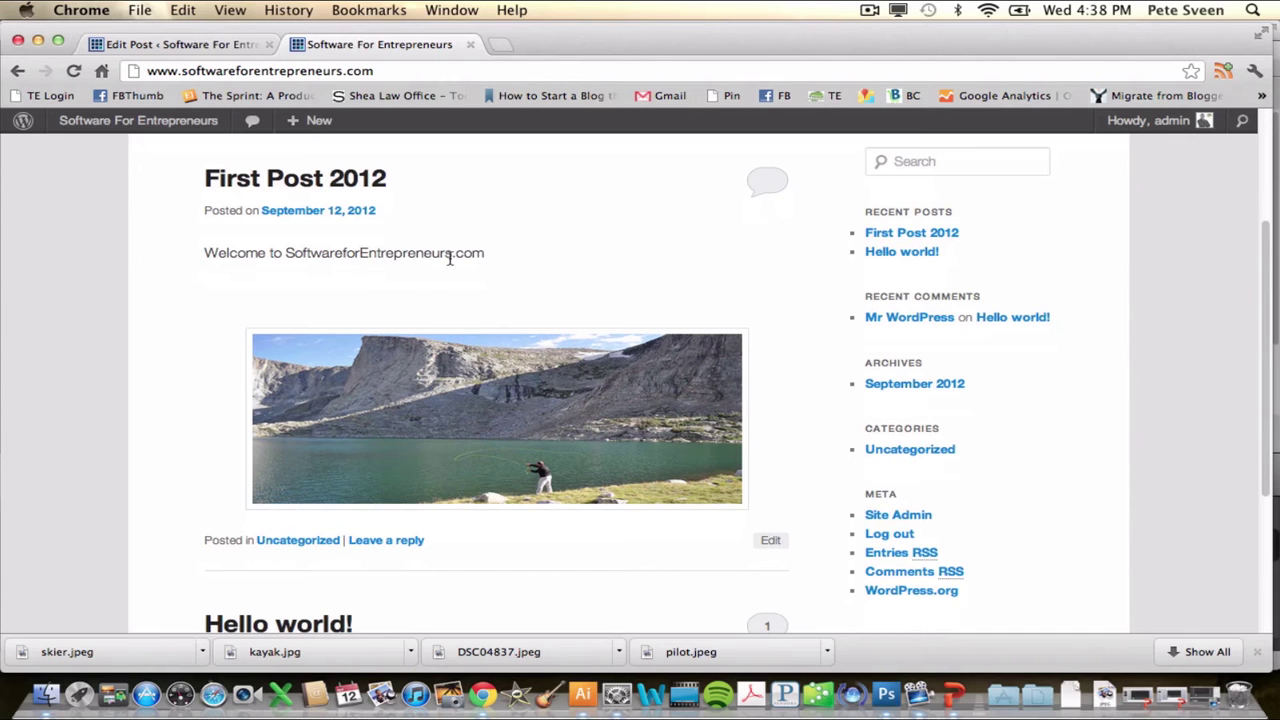
scroll(460, 258, down, 6)
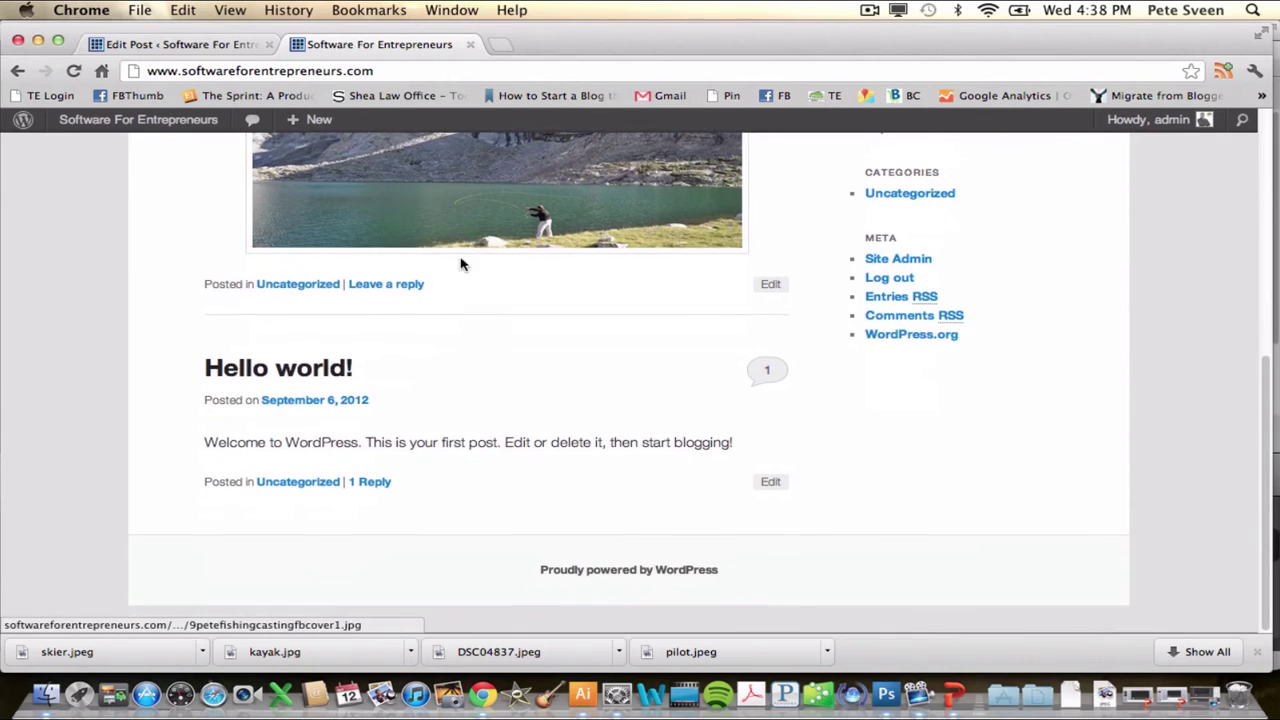